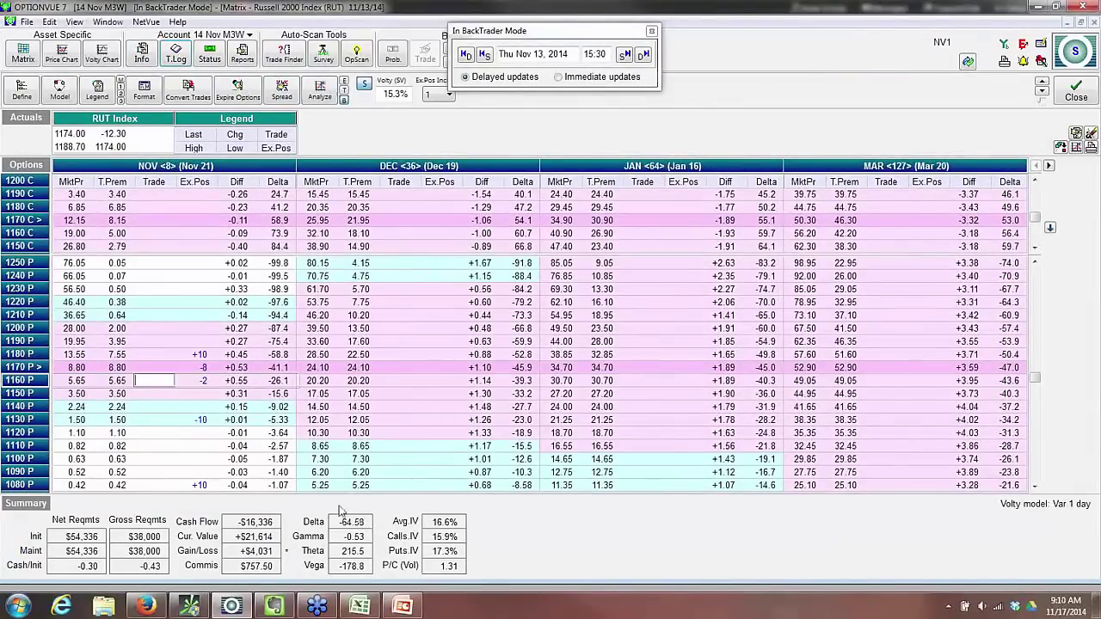
Examine the profit/loss graph of the RUT position for Nov 13, 2014, and return to the put positions in the matrix
{"action": "left_click", "coordinate": [317, 90]}
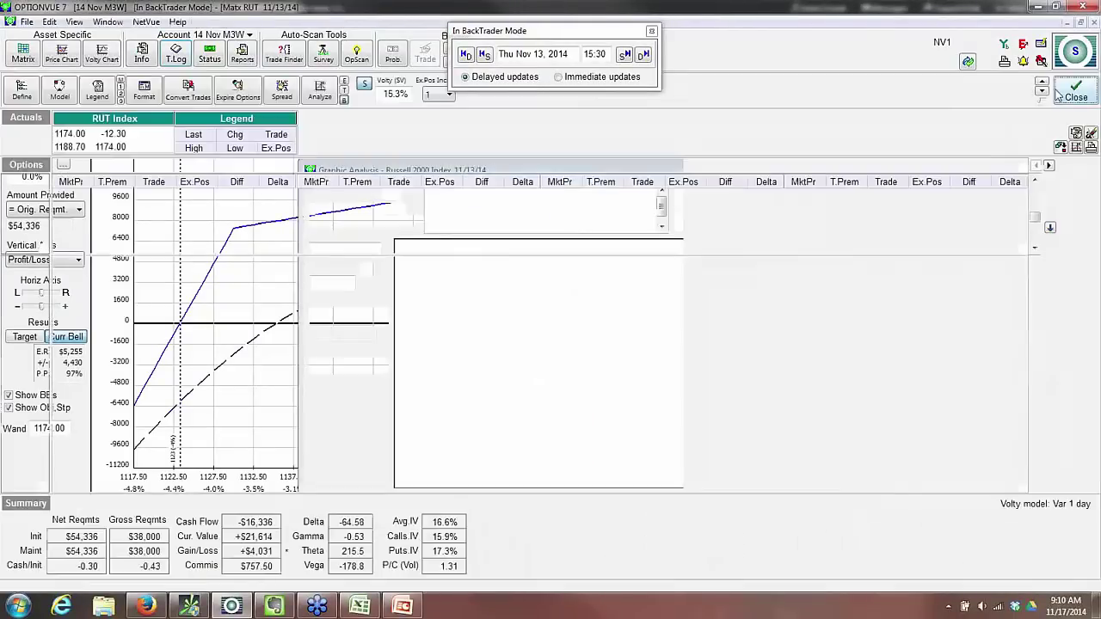
{"action": "left_click", "coordinate": [1062, 91]}
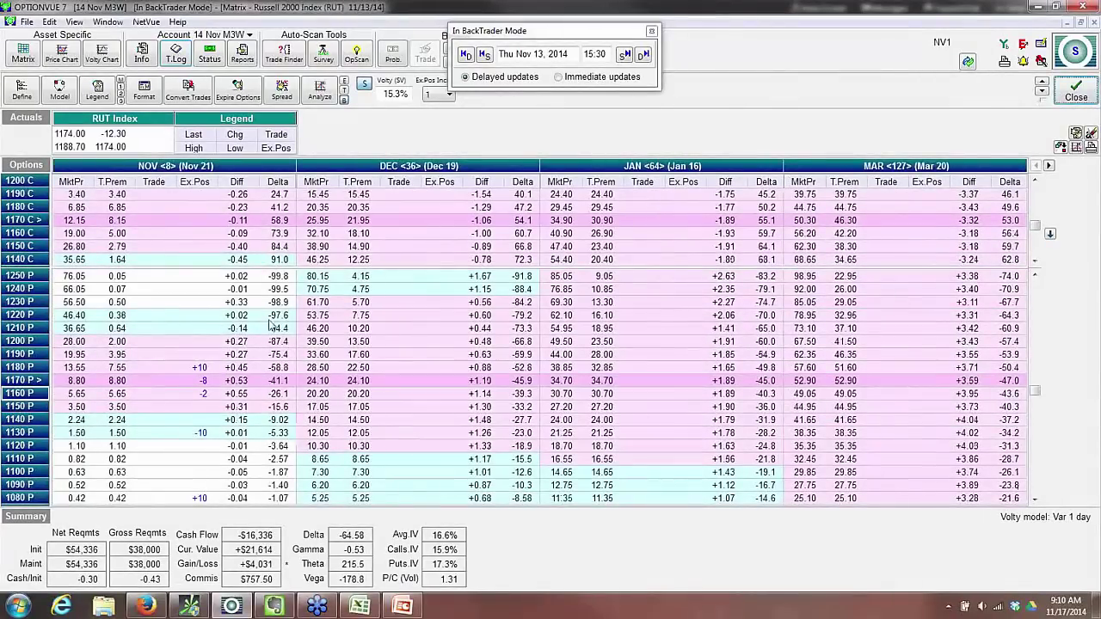
{"action": "left_click", "coordinate": [180, 327]}
{"action": "scroll", "coordinate": [177, 361], "scroll_direction": "down", "scroll_amount": 1}
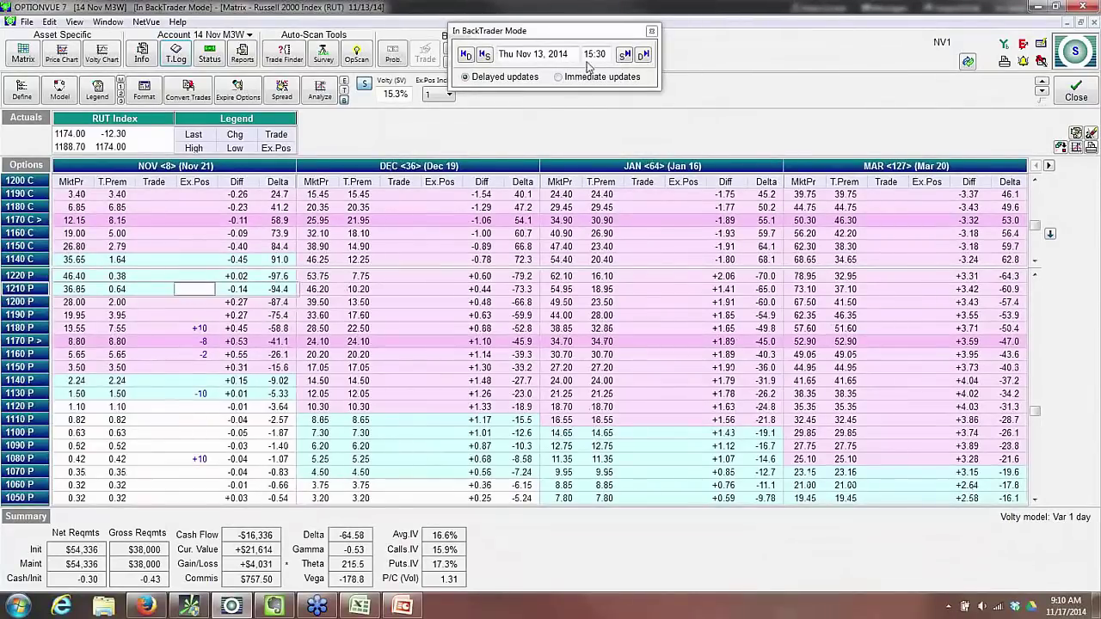
Advance the backtest to Fri Nov 14, 2014 at 12:30 and examine the position's profit/loss graph
{"action": "left_click", "coordinate": [623, 57]}
{"action": "left_click", "coordinate": [622, 57]}
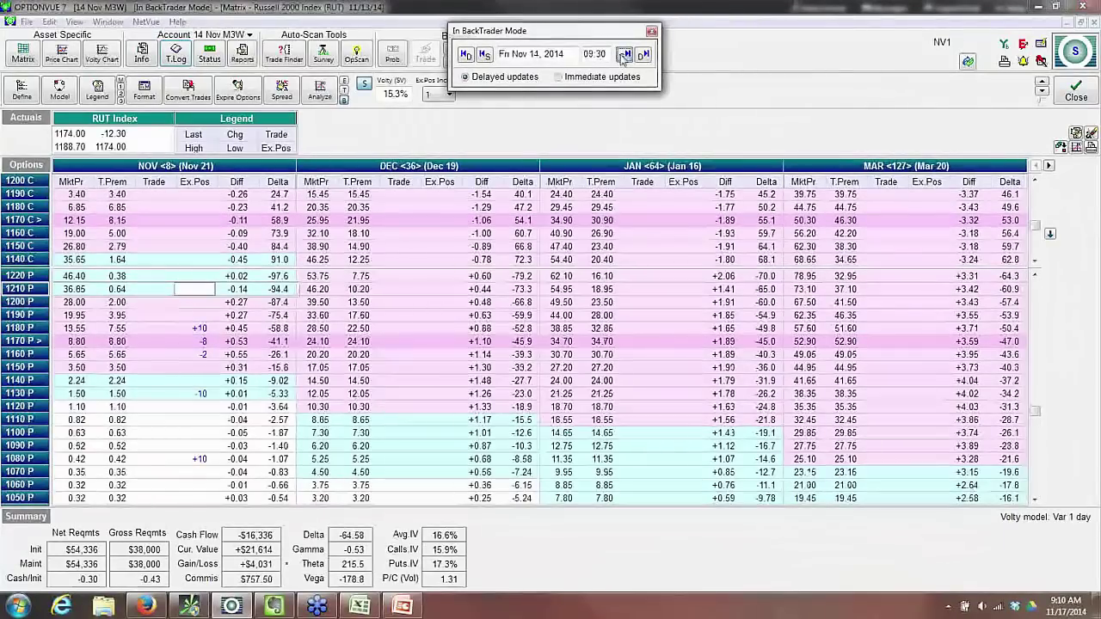
{"action": "left_click", "coordinate": [622, 55]}
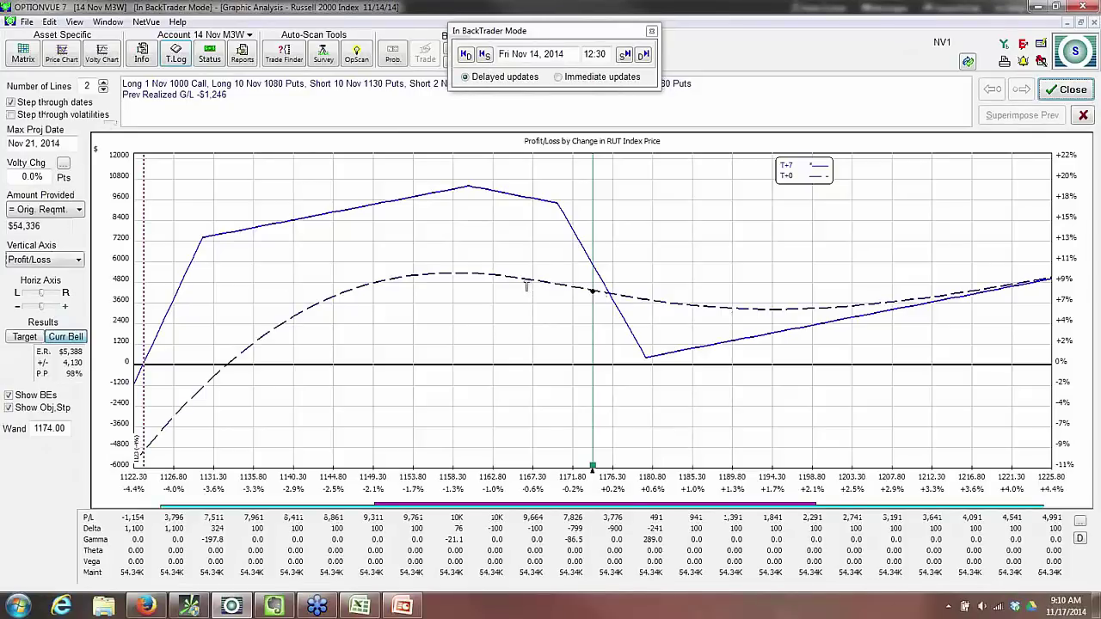
{"action": "left_click", "coordinate": [1054, 93]}
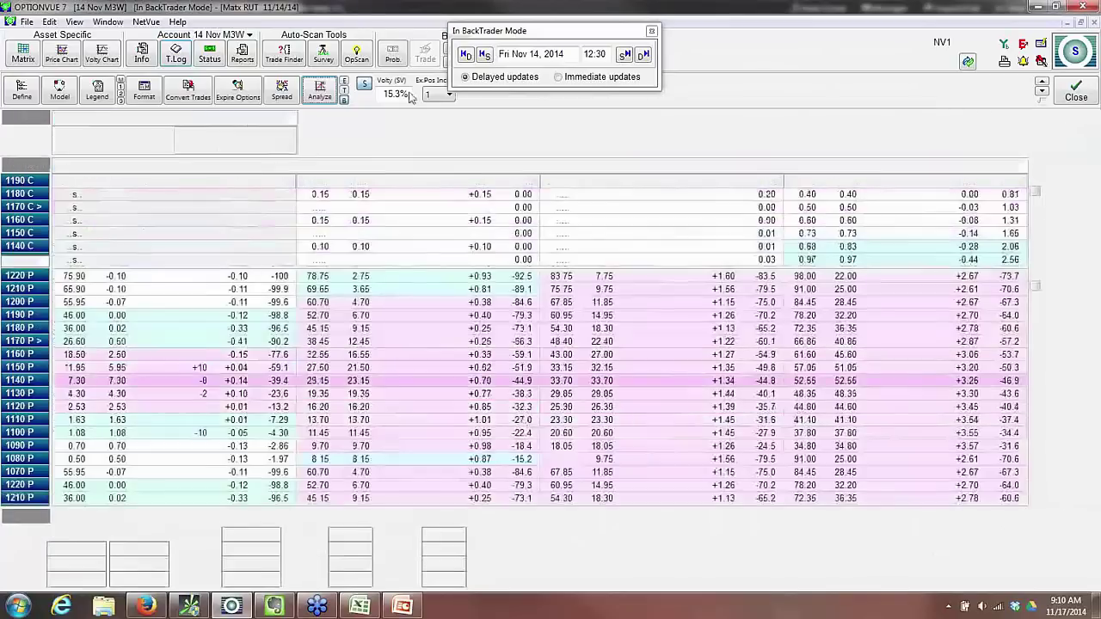
Examine the 14 Nov M3W transaction log from the initial 09/26/14 entries through the 11/14/14 closing trades
{"action": "left_click", "coordinate": [175, 53]}
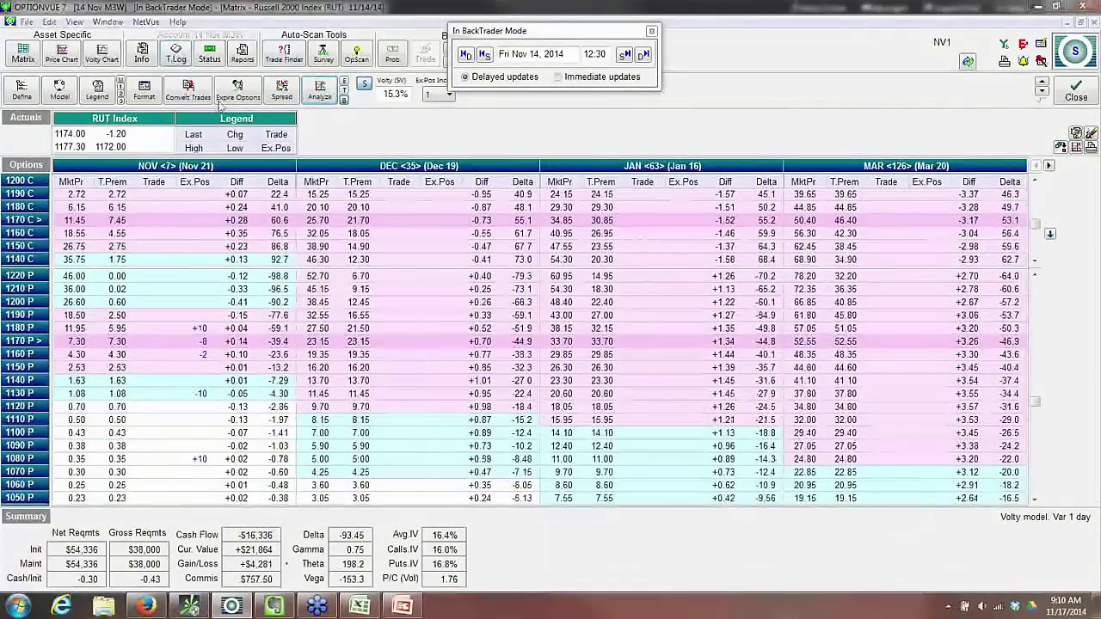
{"action": "left_click", "coordinate": [837, 148]}
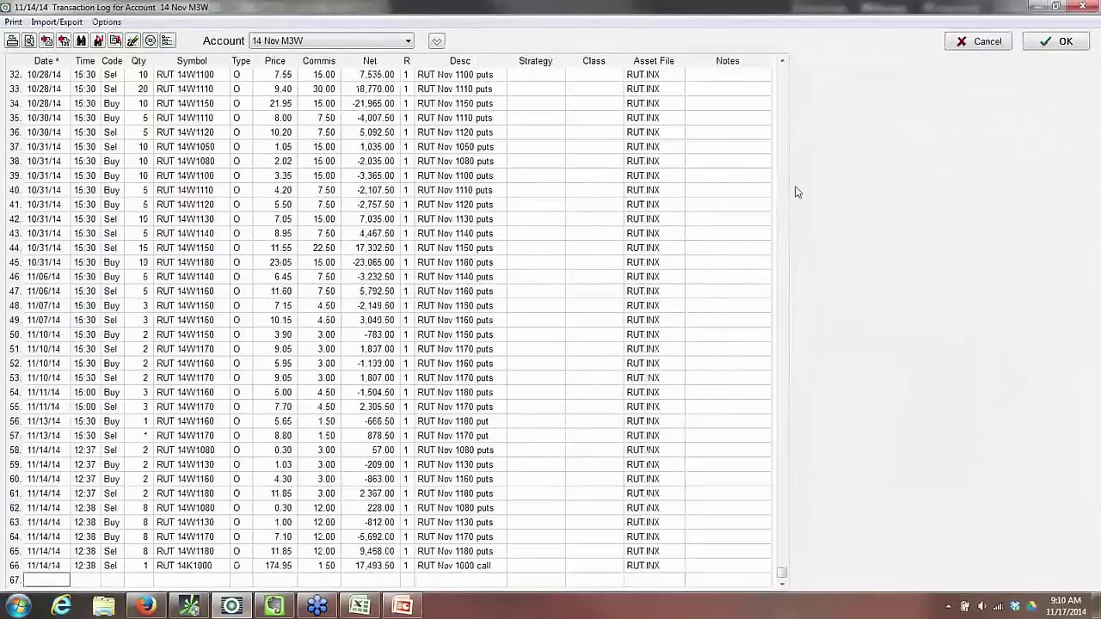
{"action": "scroll", "coordinate": [741, 297], "scroll_direction": "up", "scroll_amount": 5}
{"action": "scroll", "coordinate": [741, 298], "scroll_direction": "up", "scroll_amount": 9}
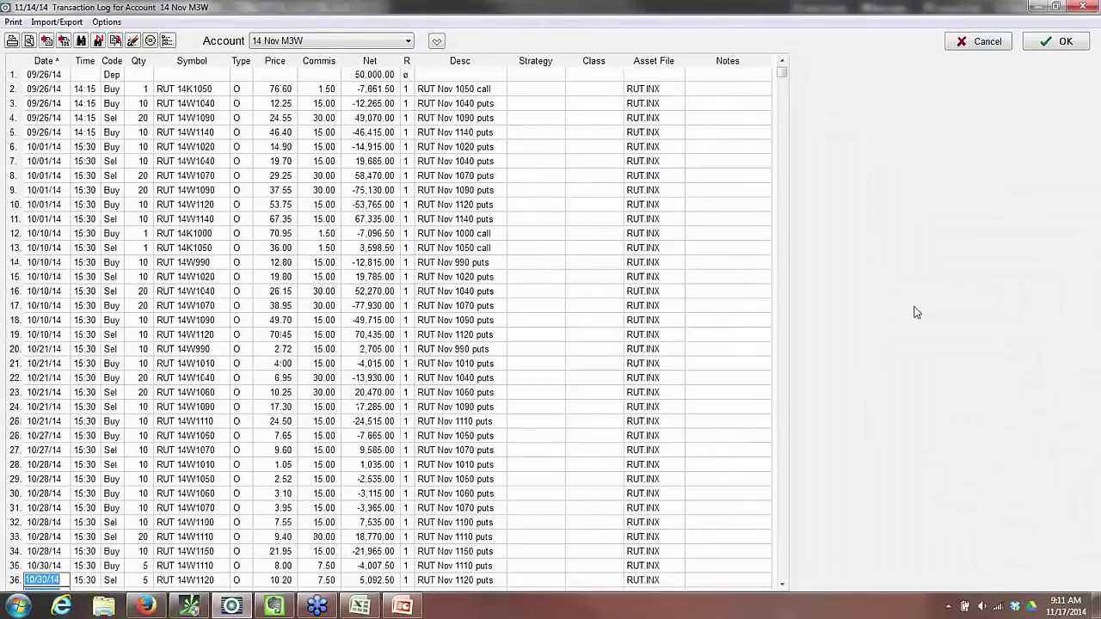
{"action": "scroll", "coordinate": [915, 320], "scroll_direction": "down", "scroll_amount": 2}
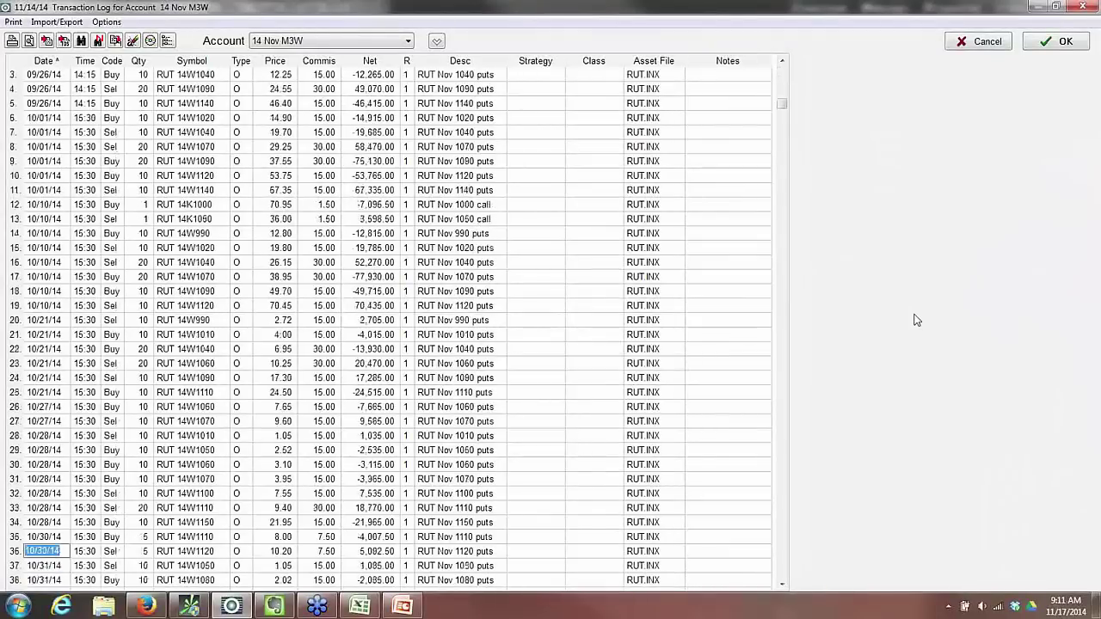
{"action": "scroll", "coordinate": [916, 320], "scroll_direction": "down", "scroll_amount": 3}
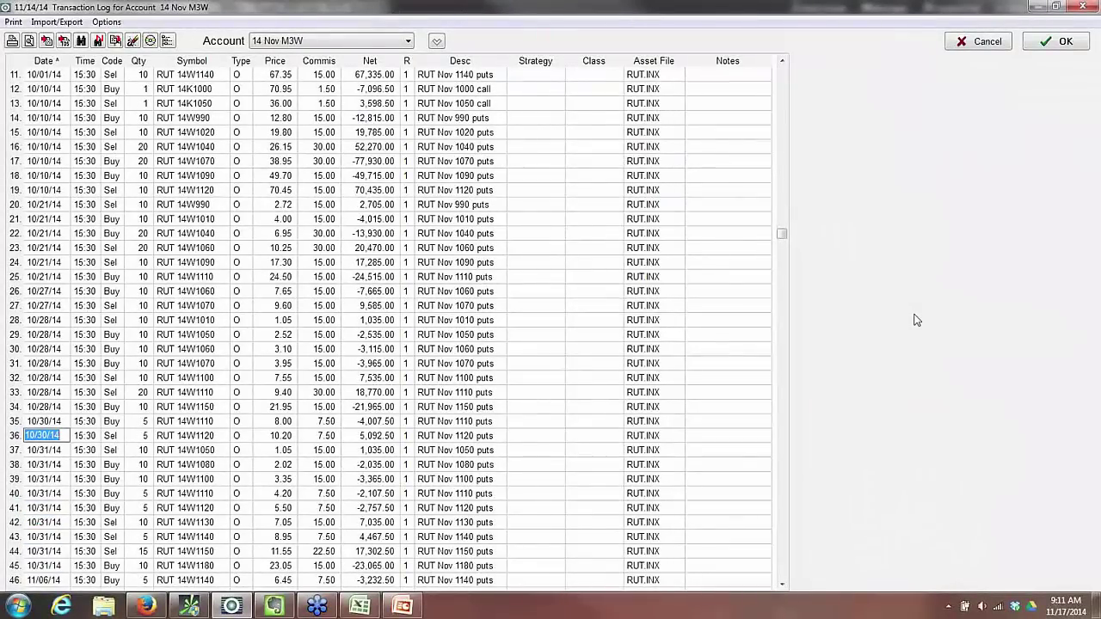
{"action": "scroll", "coordinate": [915, 320], "scroll_direction": "down", "scroll_amount": 3}
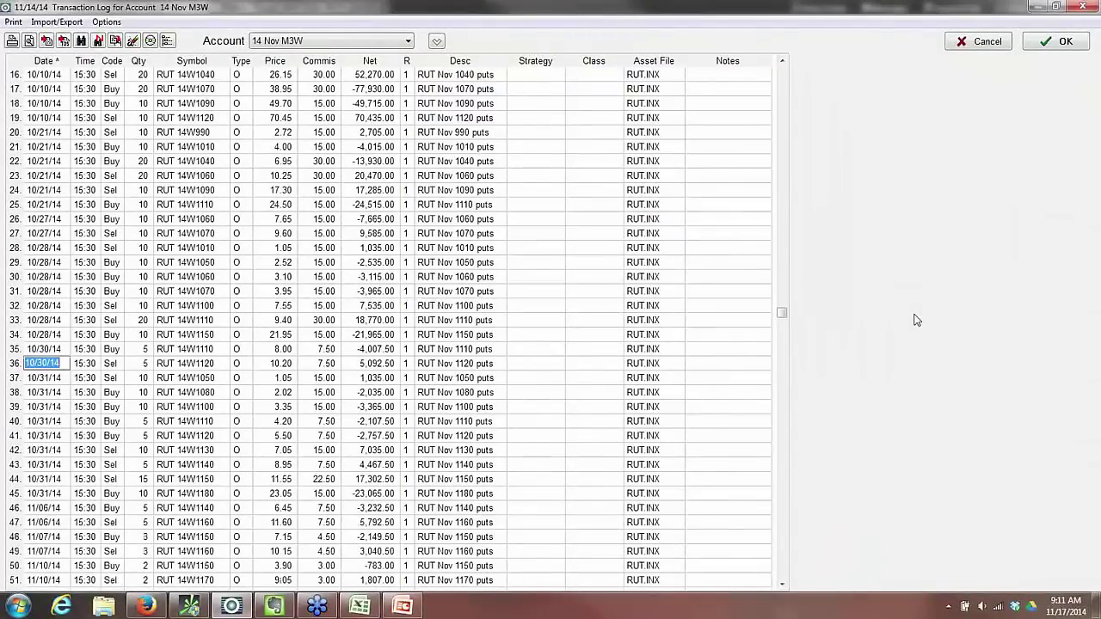
{"action": "scroll", "coordinate": [916, 320], "scroll_direction": "down", "scroll_amount": 5}
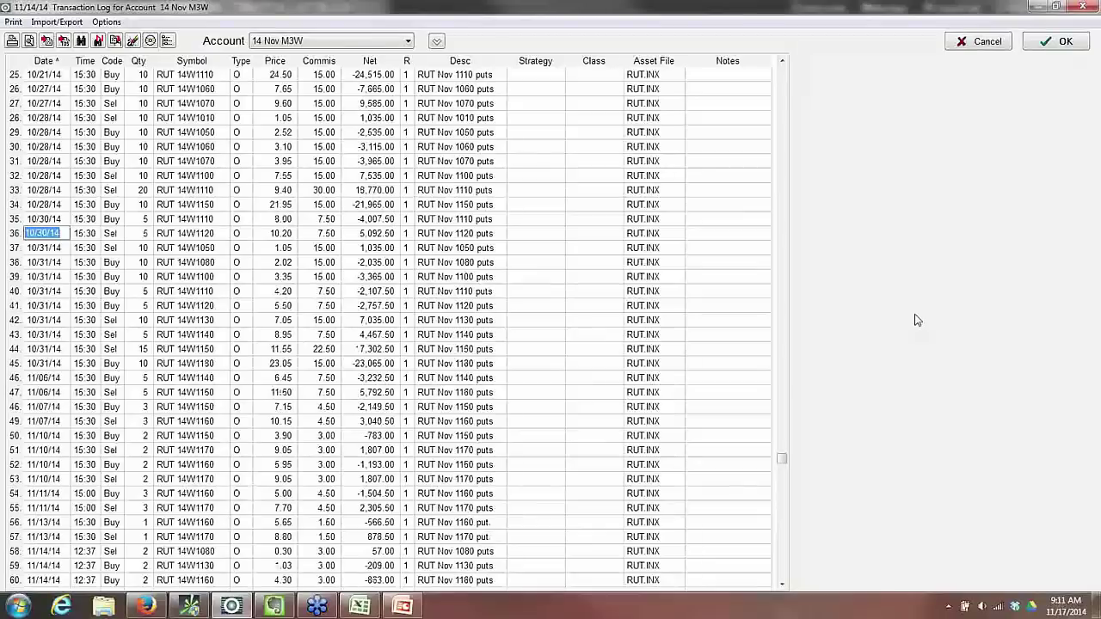
{"action": "scroll", "coordinate": [917, 319], "scroll_direction": "down", "scroll_amount": 3}
{"action": "scroll", "coordinate": [917, 319], "scroll_direction": "down", "scroll_amount": 1}
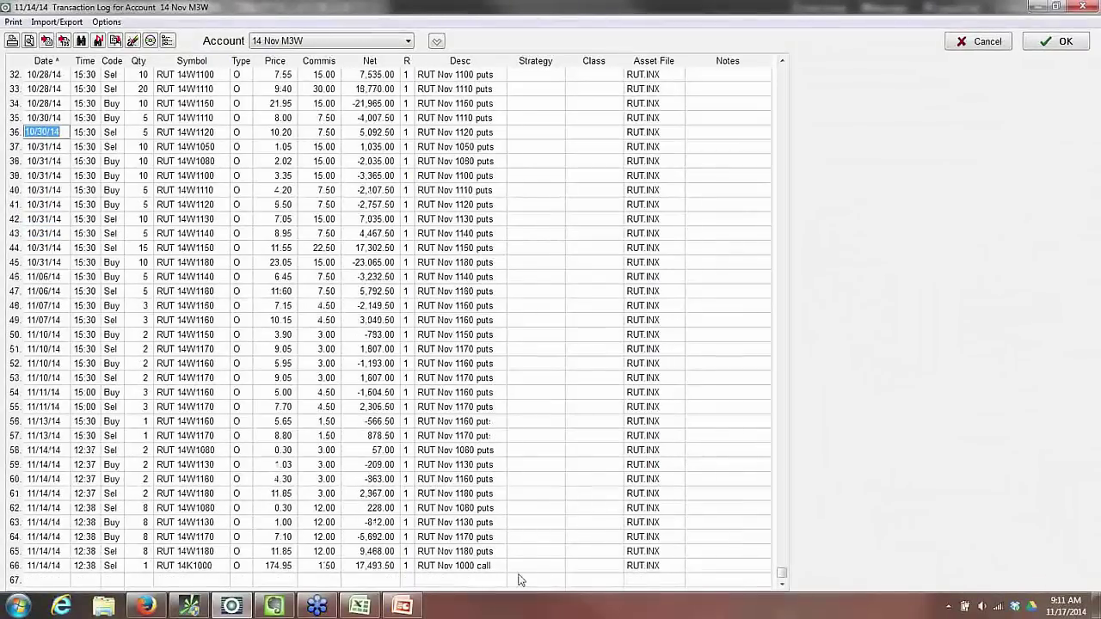
{"action": "left_click", "coordinate": [1057, 42]}
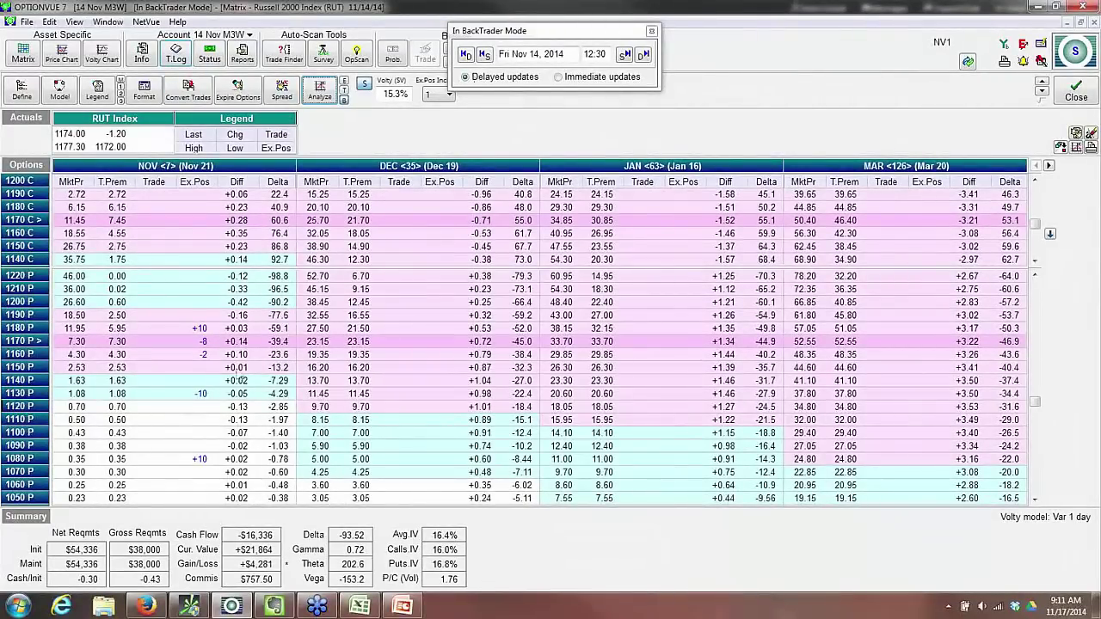
Advance the backtest to 15:00 on Nov 14, 2014 and review the account's combined gain/loss report
{"action": "left_click", "coordinate": [626, 54]}
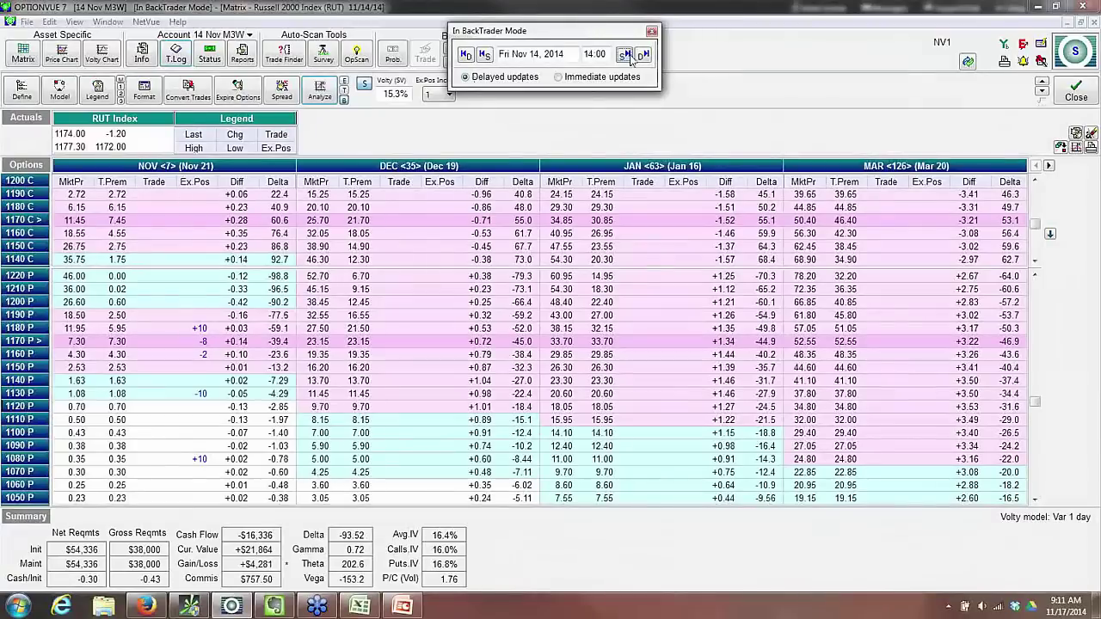
{"action": "left_click", "coordinate": [626, 55]}
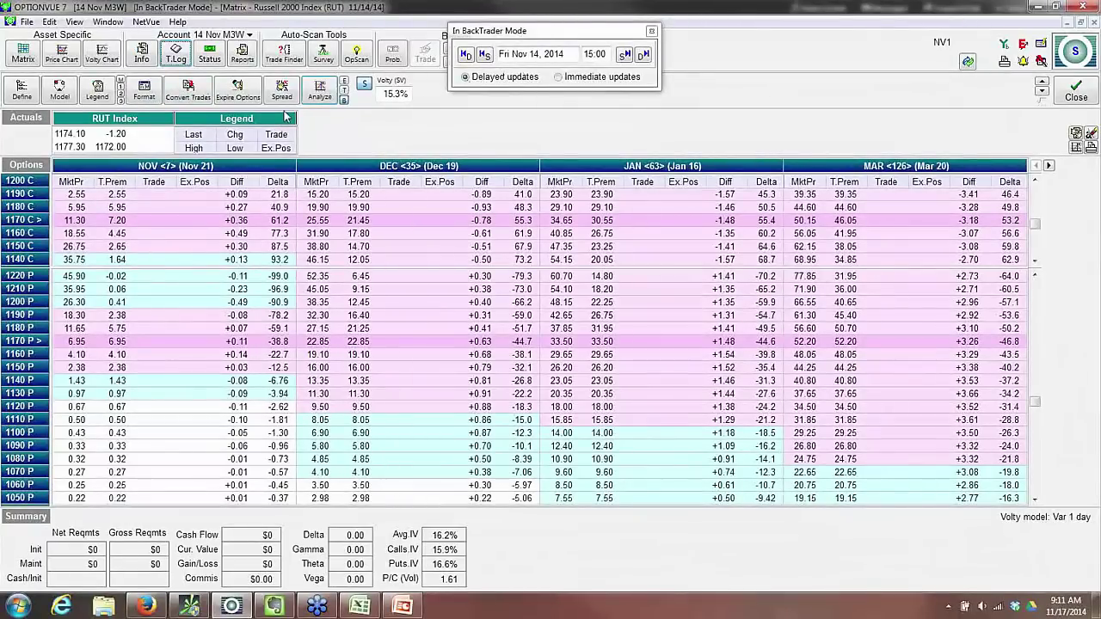
{"action": "left_click", "coordinate": [243, 54]}
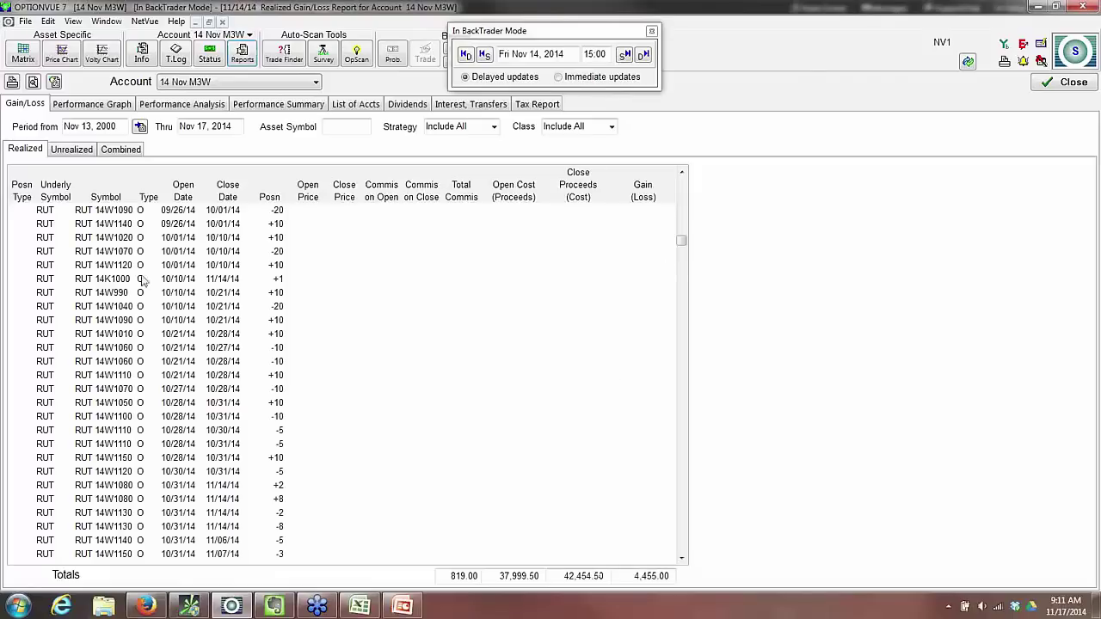
{"action": "left_click", "coordinate": [109, 150]}
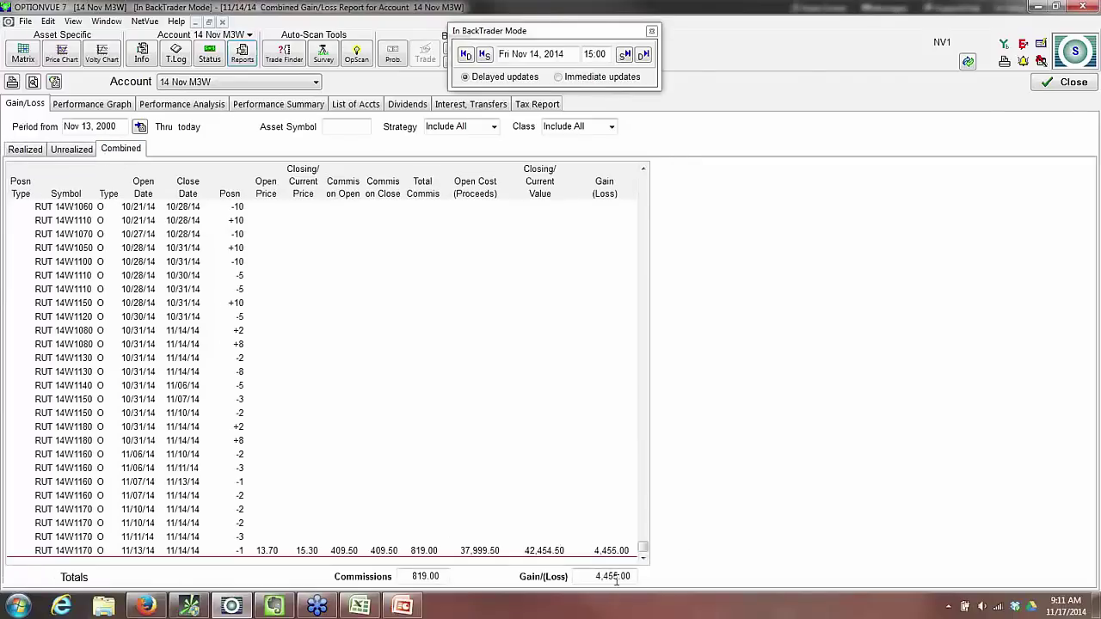
{"action": "left_click", "coordinate": [1048, 83]}
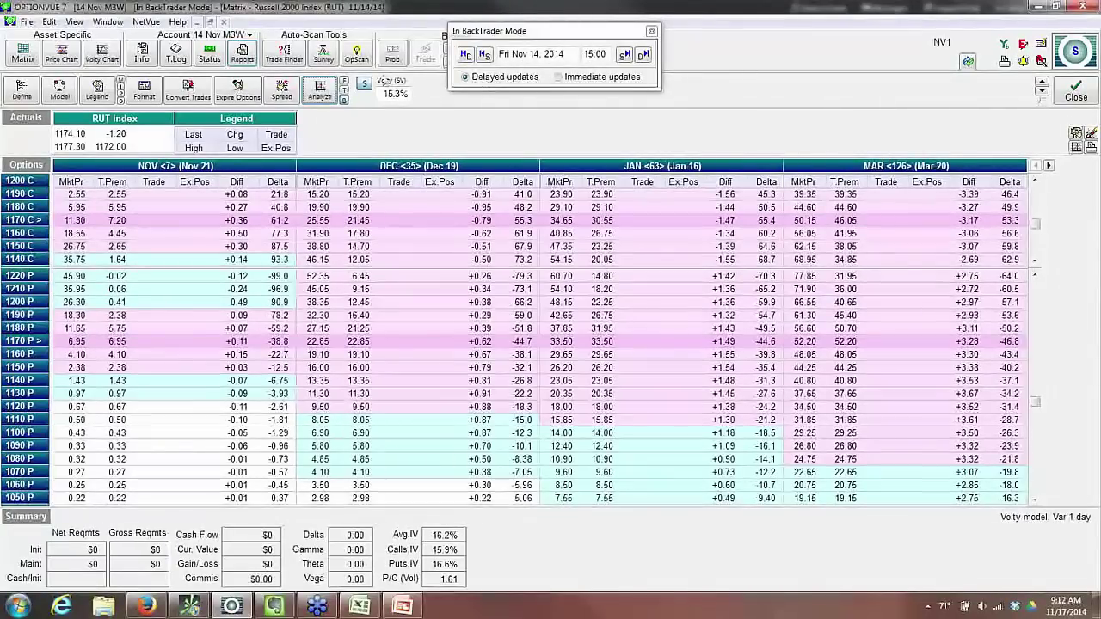
Step the backtest back to Mon Nov 10, 2014 at 15:00
{"action": "left_click", "coordinate": [467, 57]}
{"action": "left_click", "coordinate": [467, 57]}
{"action": "left_click", "coordinate": [467, 57]}
{"action": "left_click", "coordinate": [467, 57]}
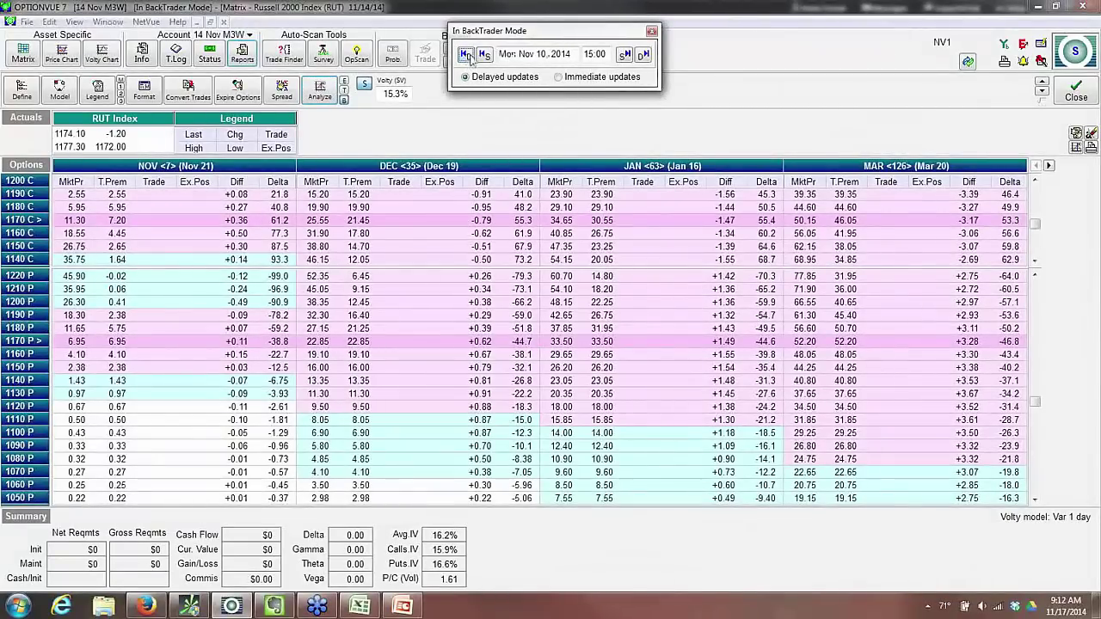
{"action": "left_click", "coordinate": [636, 55]}
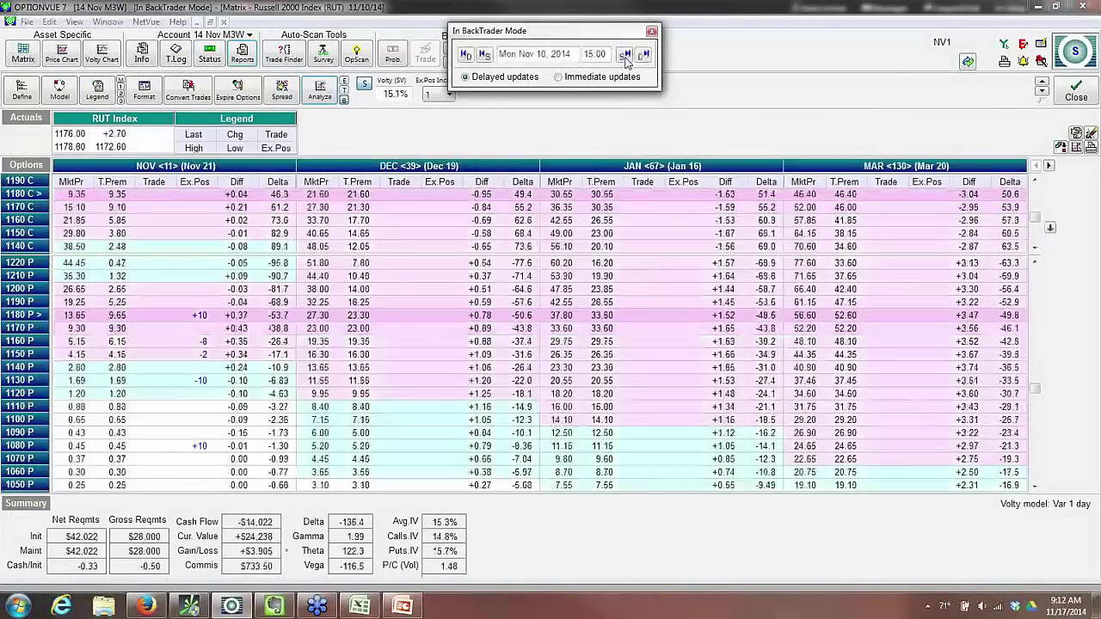
{"action": "left_click", "coordinate": [625, 55]}
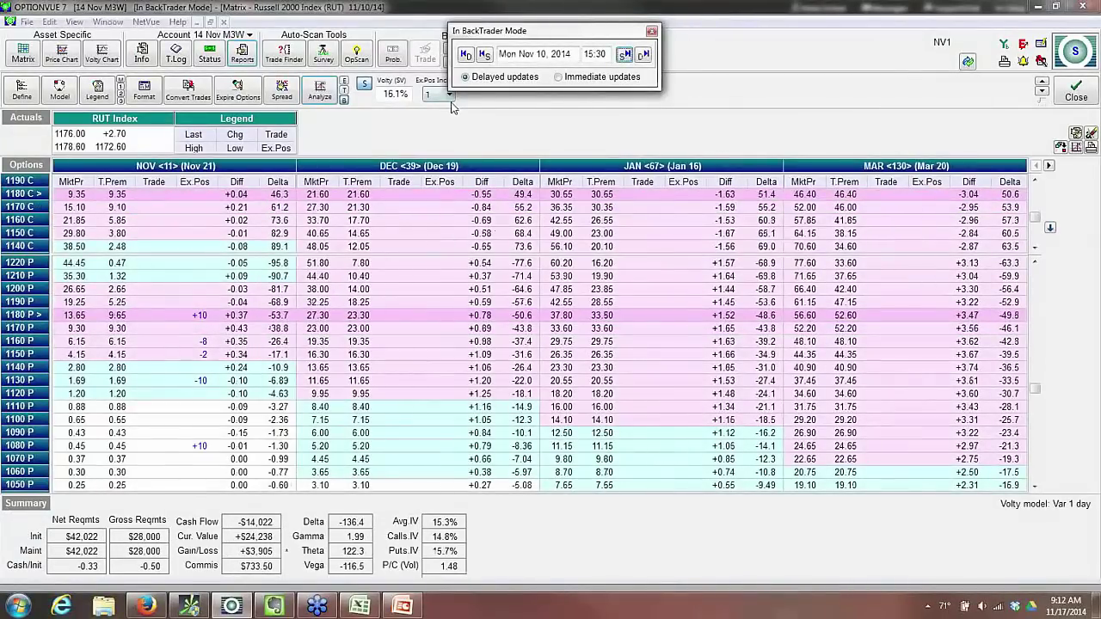
{"action": "left_click", "coordinate": [484, 54]}
Switch to the 14 Nov ROCK account and review its transaction log in a smaller window, closing it without saving changes
{"action": "left_click", "coordinate": [214, 36]}
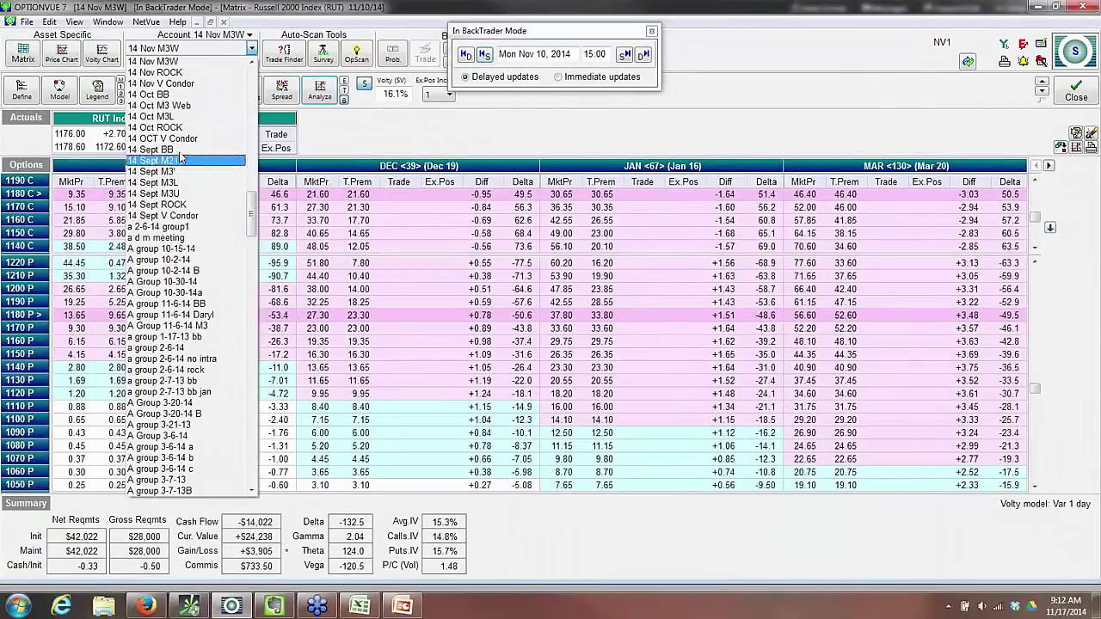
{"action": "left_click", "coordinate": [155, 74]}
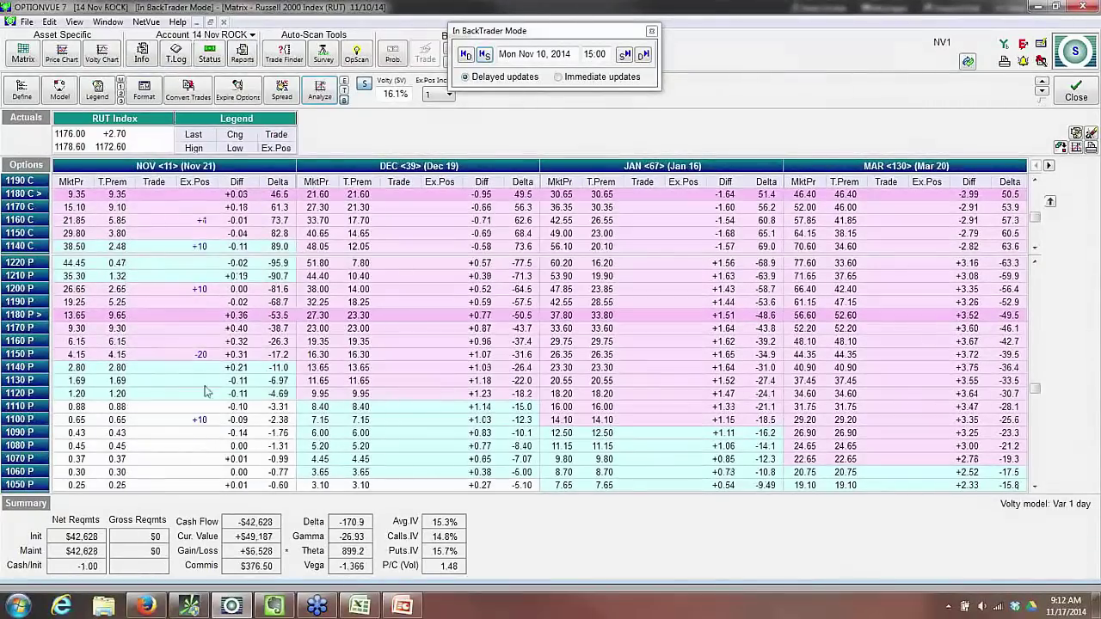
{"action": "left_click", "coordinate": [176, 53]}
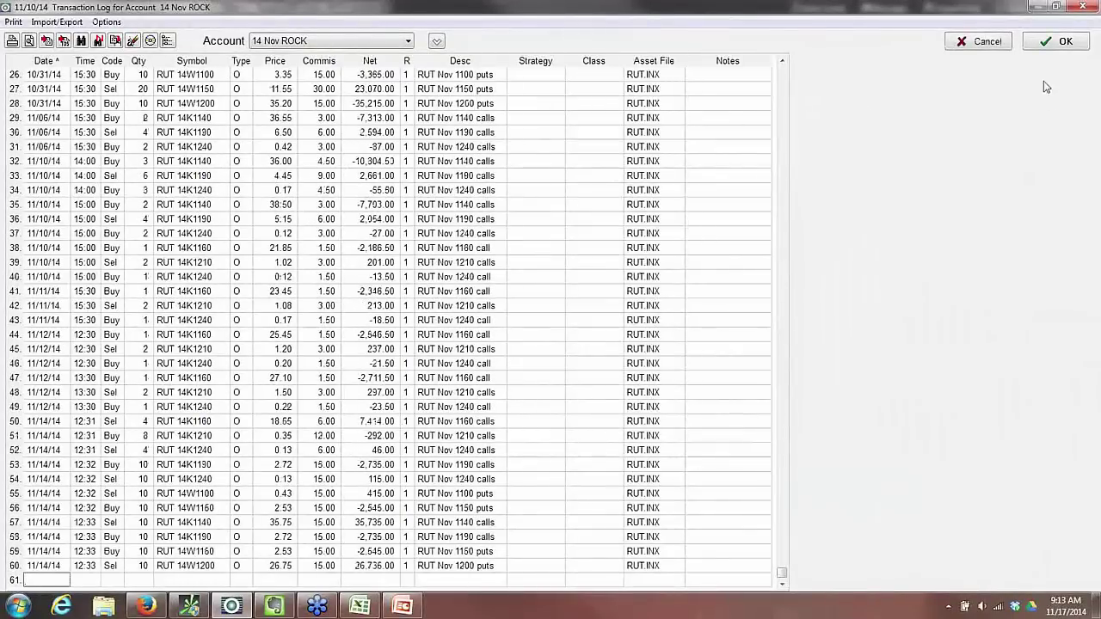
{"action": "left_click", "coordinate": [1056, 7]}
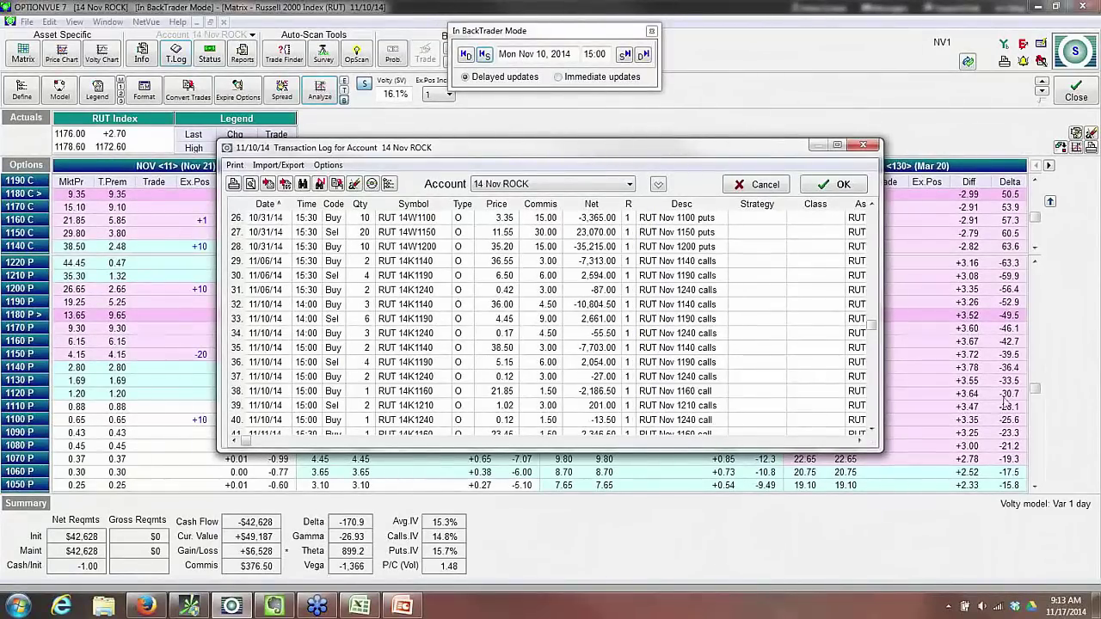
{"action": "left_click", "coordinate": [864, 147]}
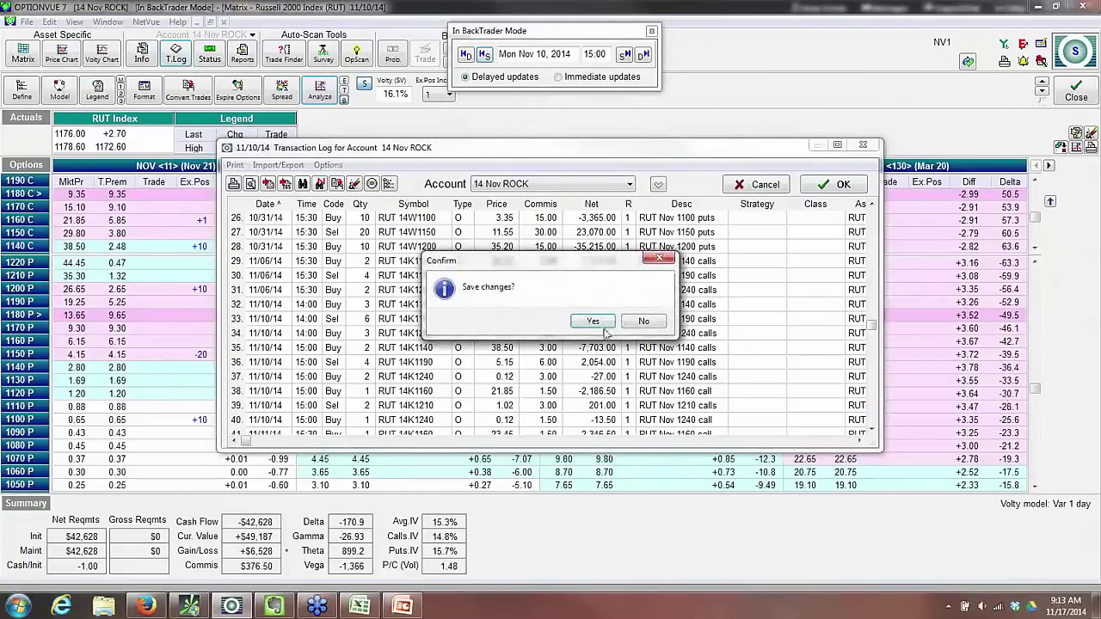
{"action": "left_click", "coordinate": [650, 324]}
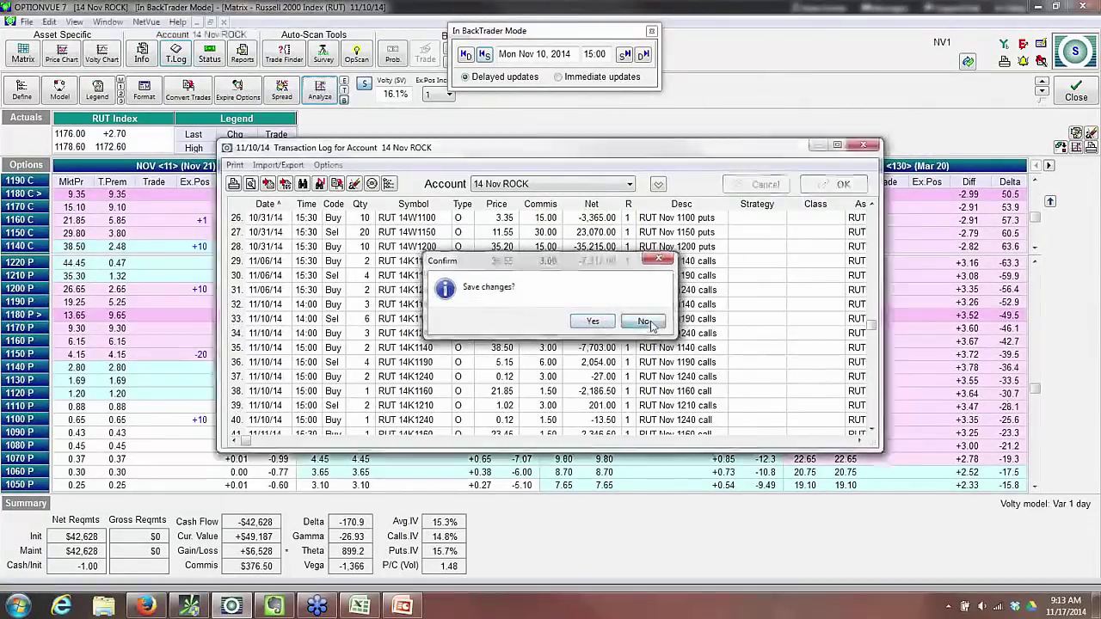
Enlarge the matrix's calls section to show the November call positions, and plot the 14 Nov ROCK position's profit/loss graph
{"action": "left_click", "coordinate": [161, 316]}
{"action": "scroll", "coordinate": [167, 308], "scroll_direction": "up", "scroll_amount": 3}
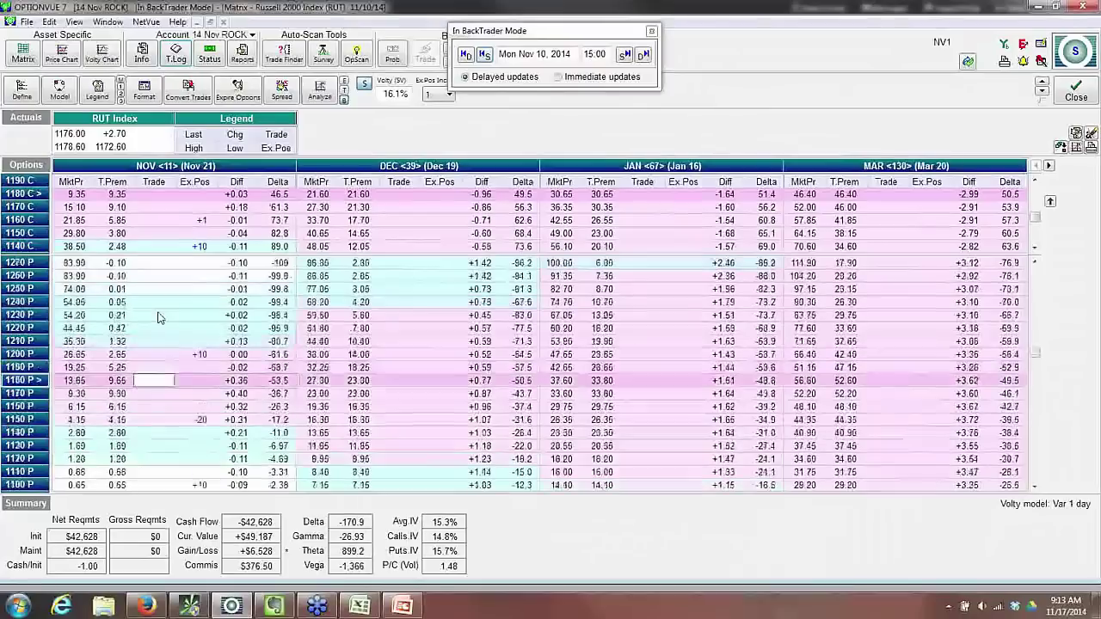
{"action": "scroll", "coordinate": [172, 314], "scroll_direction": "down", "scroll_amount": 2}
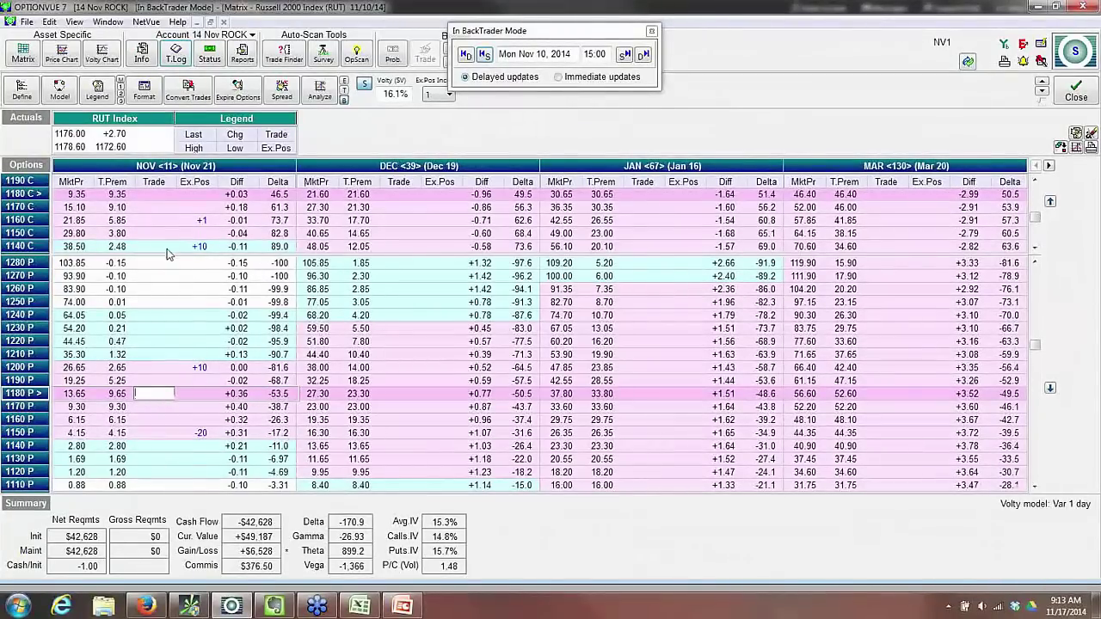
{"action": "left_click_drag", "start_coordinate": [166, 252], "coordinate": [182, 396]}
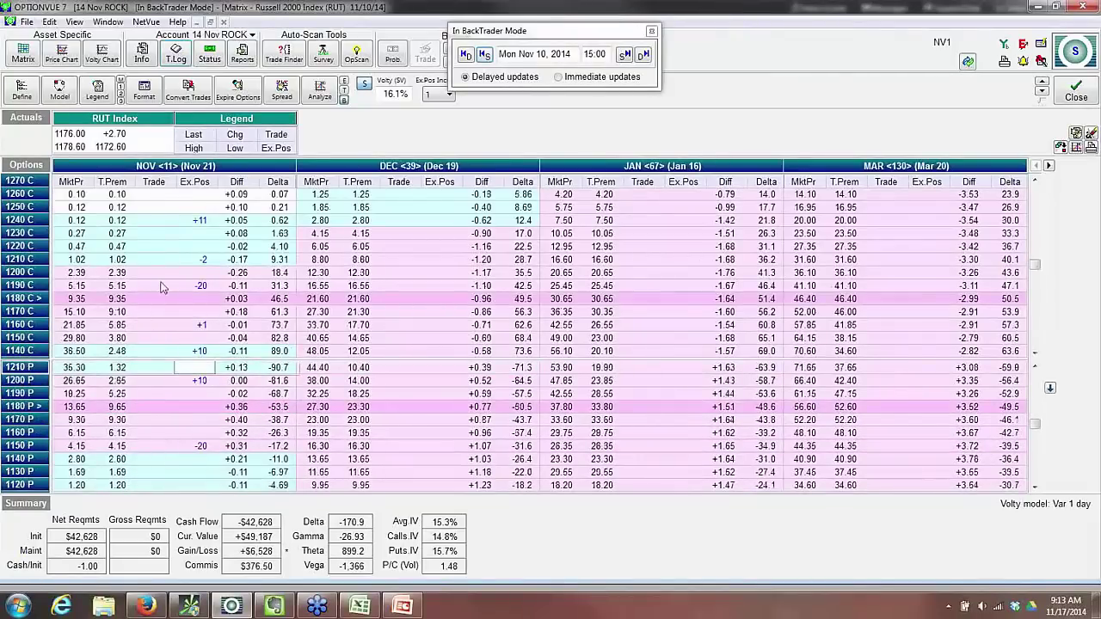
{"action": "scroll", "coordinate": [164, 284], "scroll_direction": "down", "scroll_amount": 2}
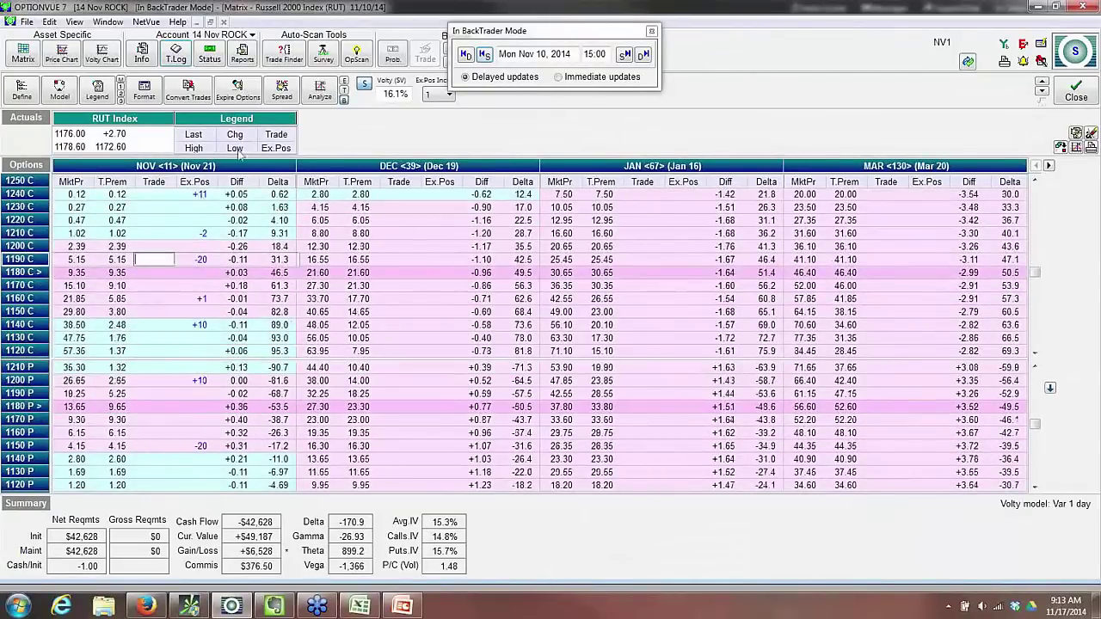
{"action": "left_click", "coordinate": [321, 91]}
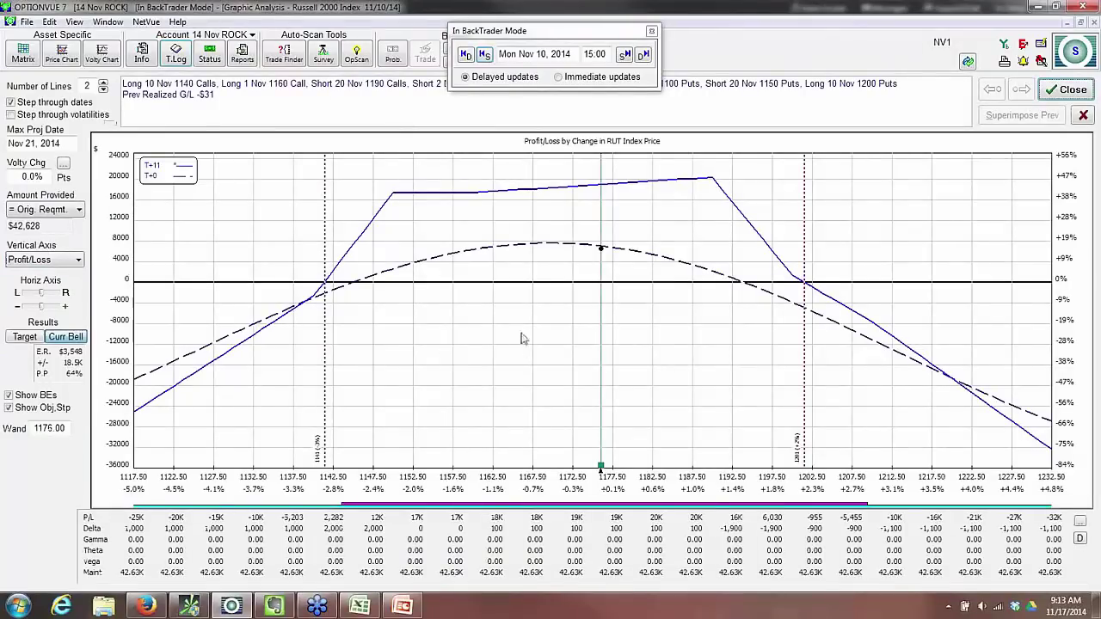
Review the Nov 10 trades in the 14 Nov ROCK account's transaction log and close the log
{"action": "left_click", "coordinate": [175, 53]}
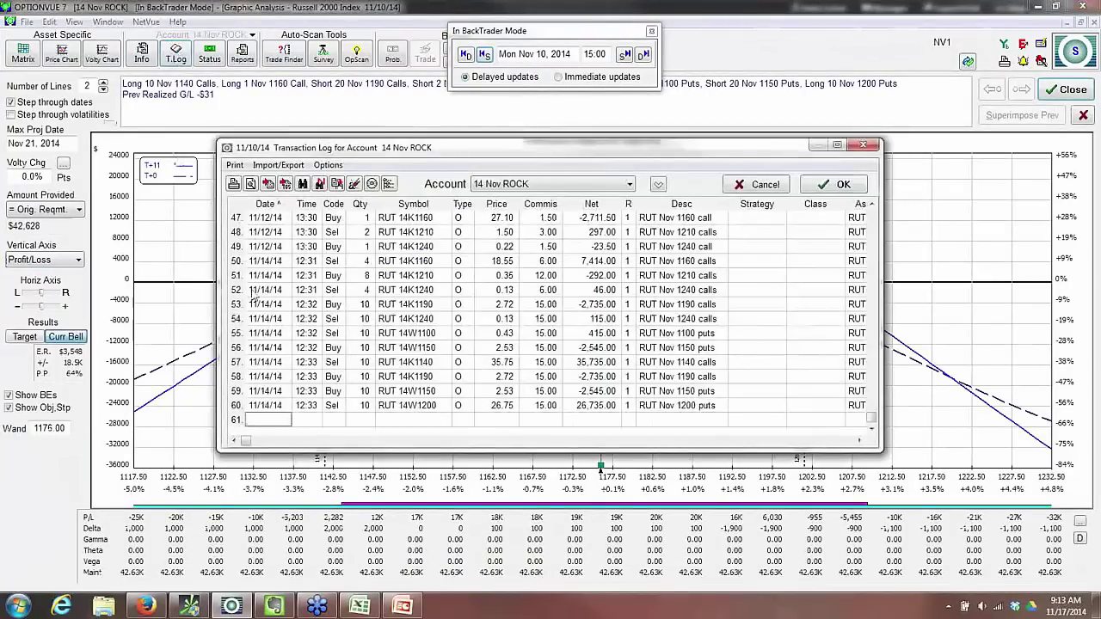
{"action": "scroll", "coordinate": [271, 307], "scroll_direction": "up", "scroll_amount": 3}
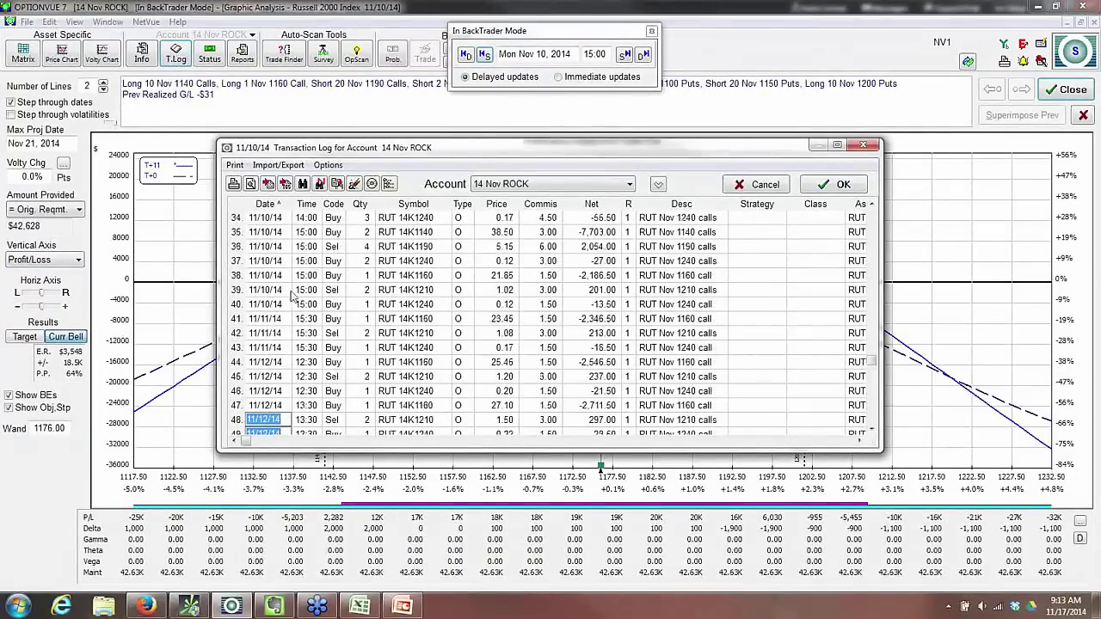
{"action": "scroll", "coordinate": [279, 251], "scroll_direction": "up", "scroll_amount": 2}
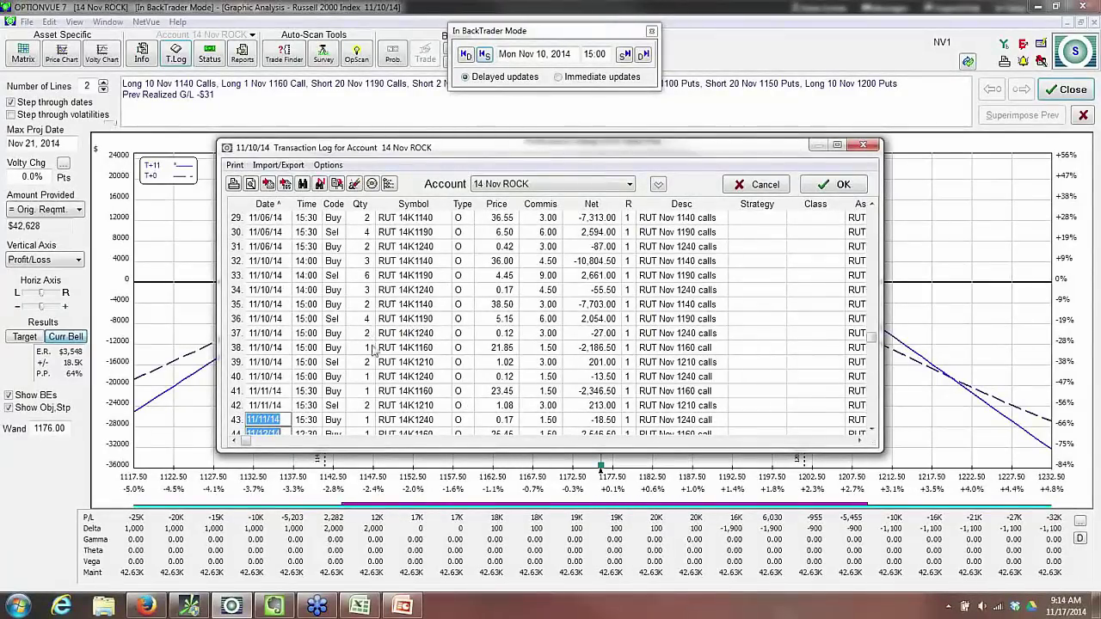
{"action": "left_click", "coordinate": [838, 184]}
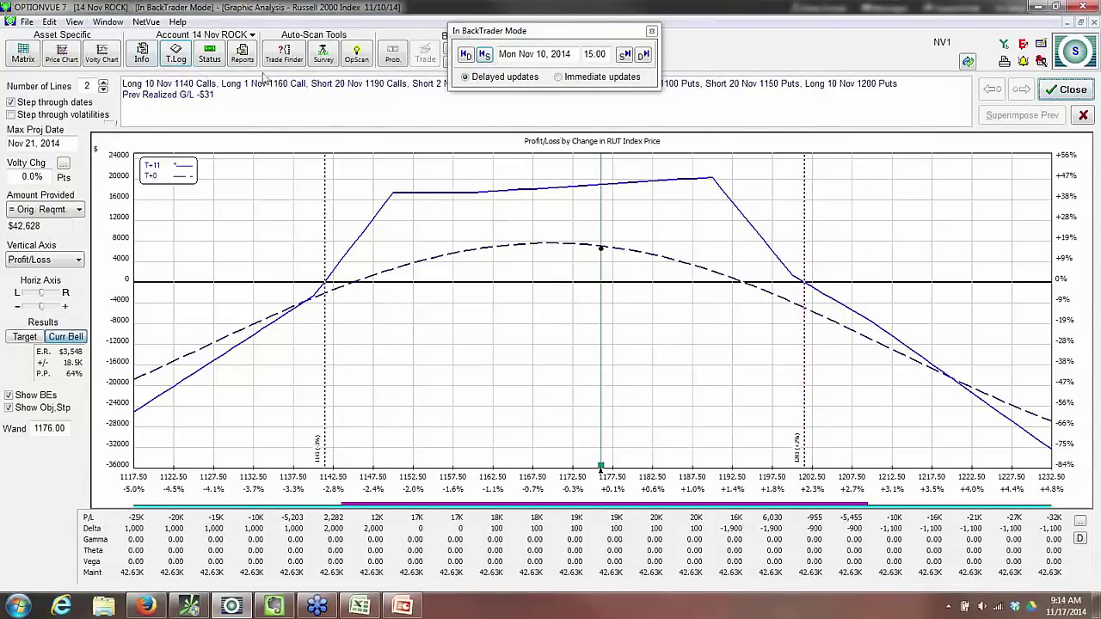
Leave the profit/loss graph and examine the November 1150 and 1210 call rows in the matrix
{"action": "left_click", "coordinate": [1066, 90]}
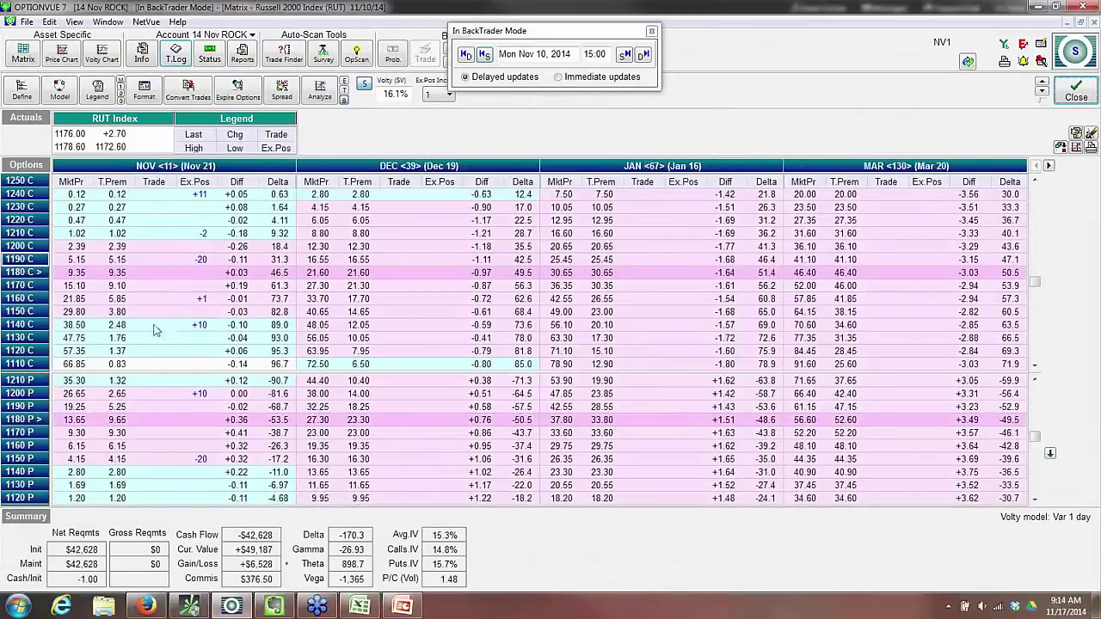
{"action": "left_click", "coordinate": [150, 313]}
{"action": "scroll", "coordinate": [107, 298], "scroll_direction": "up", "scroll_amount": 1}
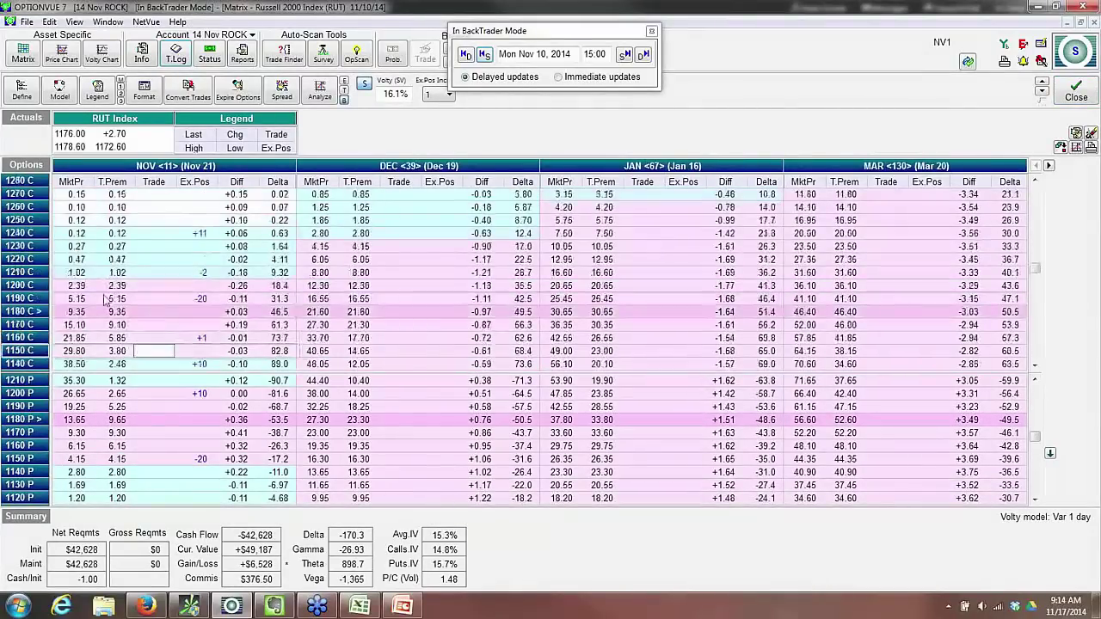
{"action": "left_click", "coordinate": [158, 273]}
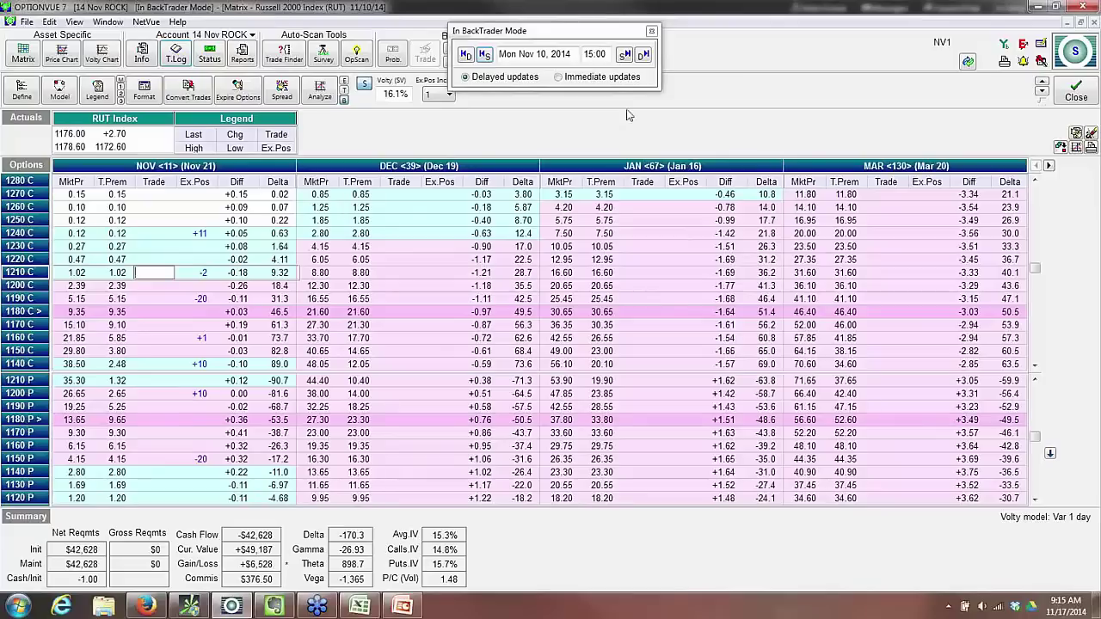
Advance the backtest to Tue Nov 11, 2014 at 15:30 and review the position's profit/loss graph, returning to the matrix
{"action": "left_click", "coordinate": [624, 54]}
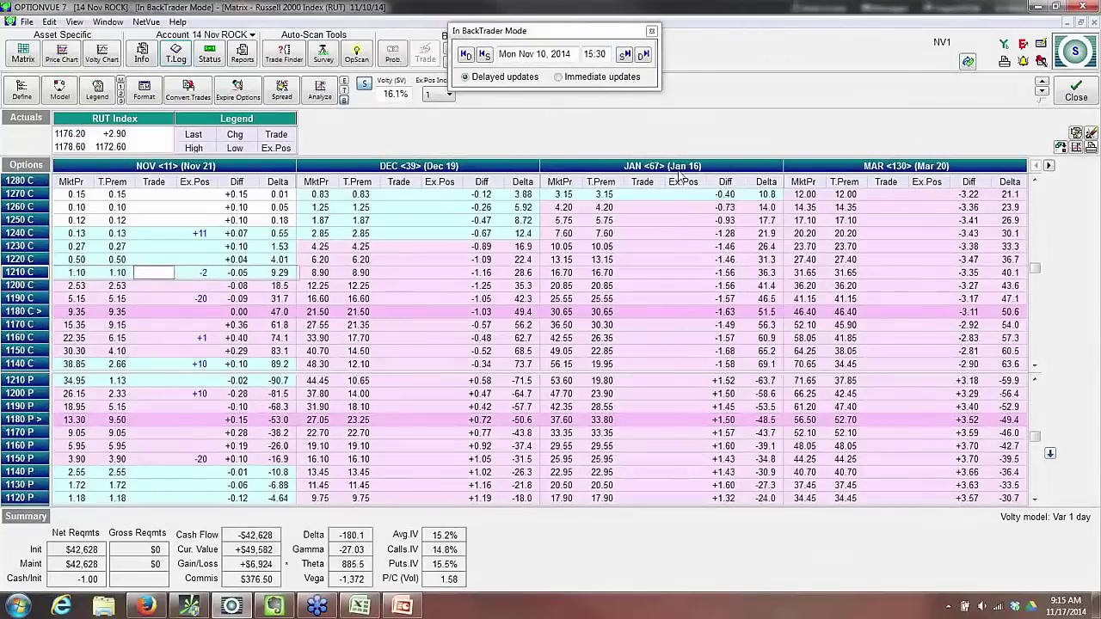
{"action": "left_click", "coordinate": [644, 55]}
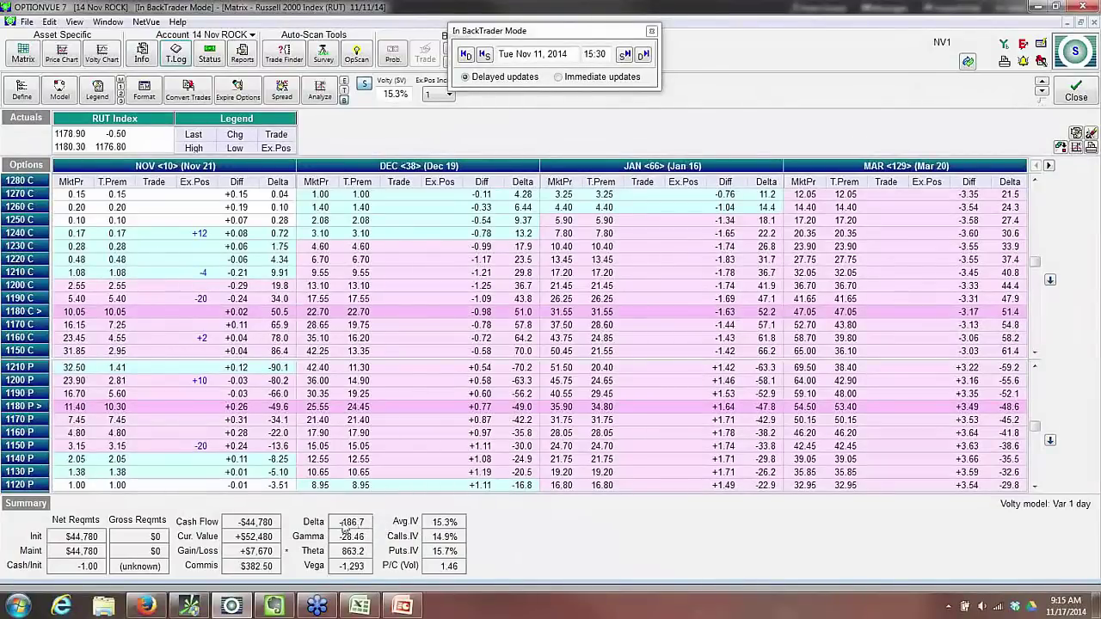
{"action": "left_click", "coordinate": [320, 91]}
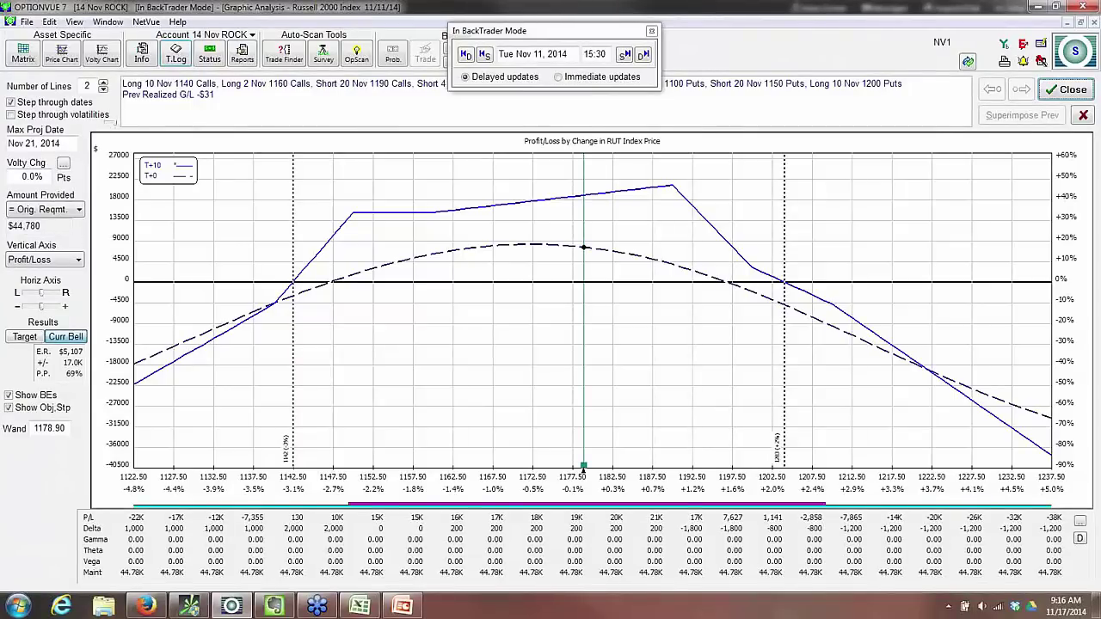
{"action": "left_click", "coordinate": [1066, 90]}
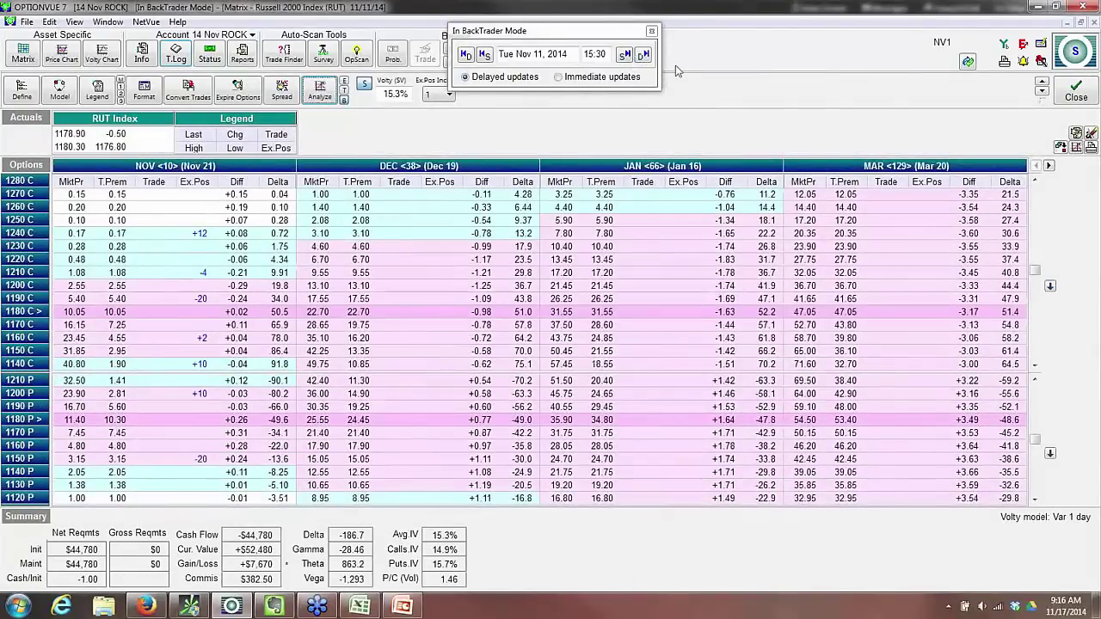
Advance the backtest to Wed Nov 12, 2014 at 15:30 and review that day's trades in the transaction log
{"action": "left_click", "coordinate": [644, 55]}
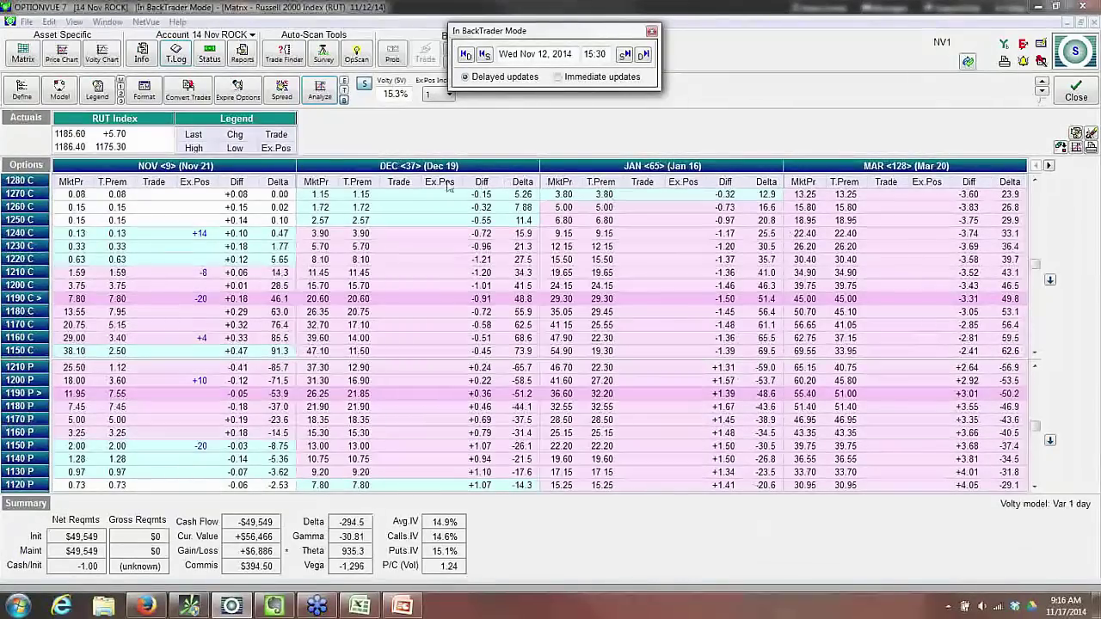
{"action": "left_click", "coordinate": [175, 55]}
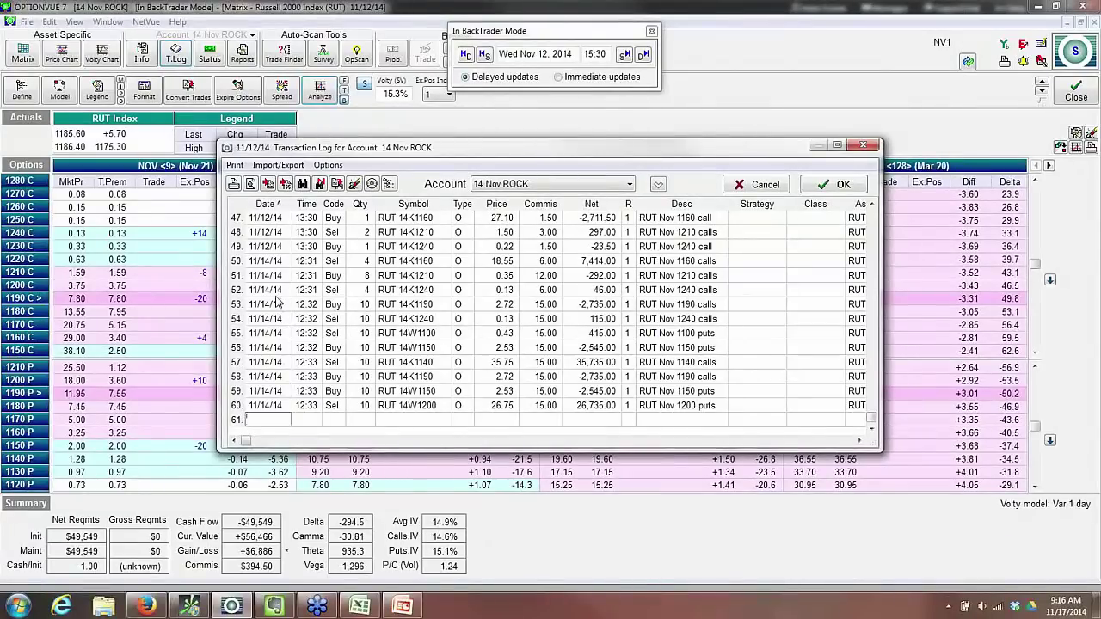
{"action": "scroll", "coordinate": [279, 287], "scroll_direction": "up", "scroll_amount": 2}
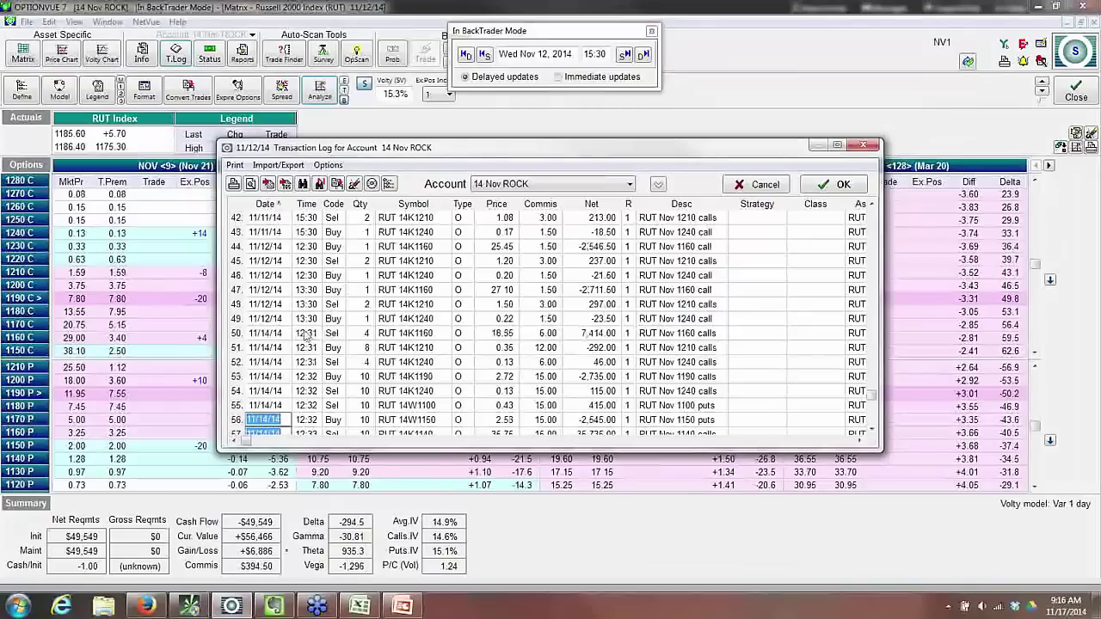
{"action": "left_click", "coordinate": [832, 184]}
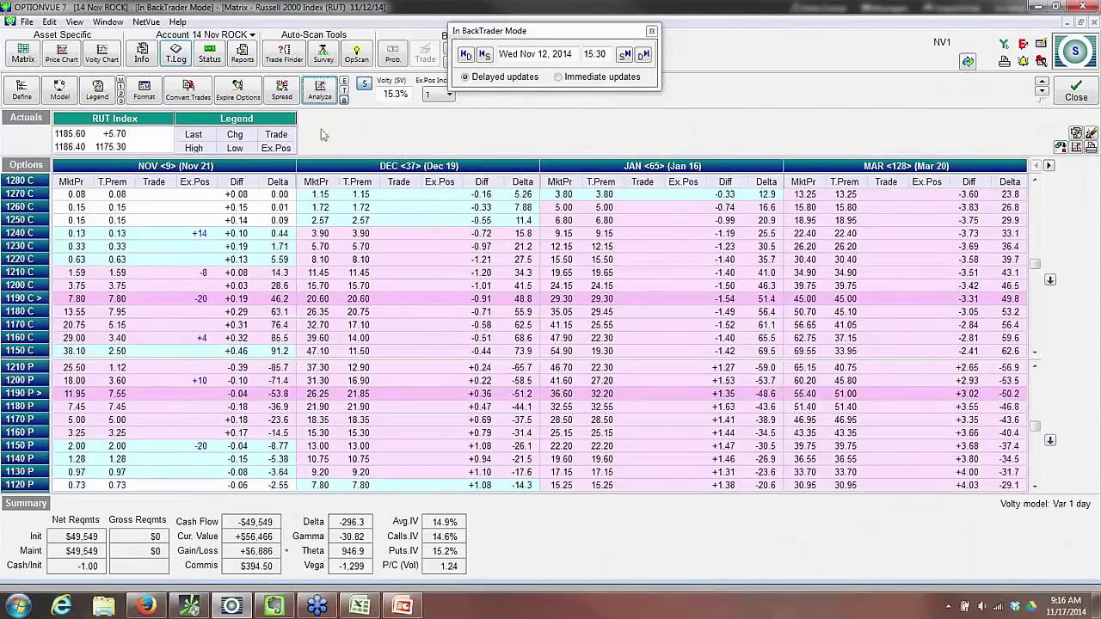
Review the Nov 12 position's profit/loss graph, then examine the November 1160 call row in the matrix
{"action": "left_click", "coordinate": [320, 89]}
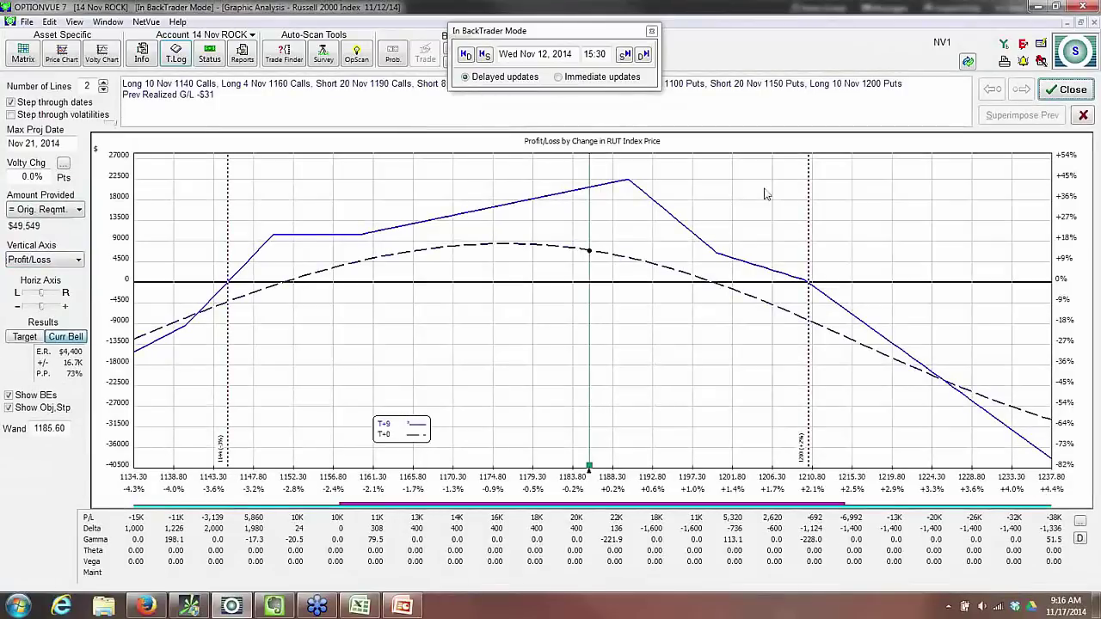
{"action": "left_click", "coordinate": [1066, 89]}
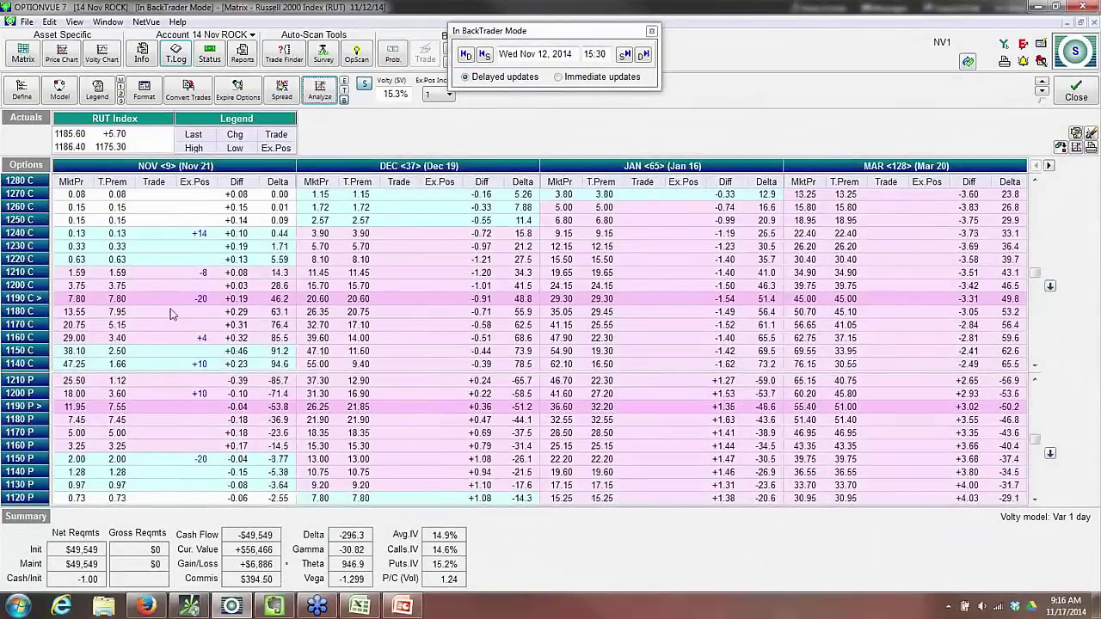
{"action": "left_click", "coordinate": [163, 339]}
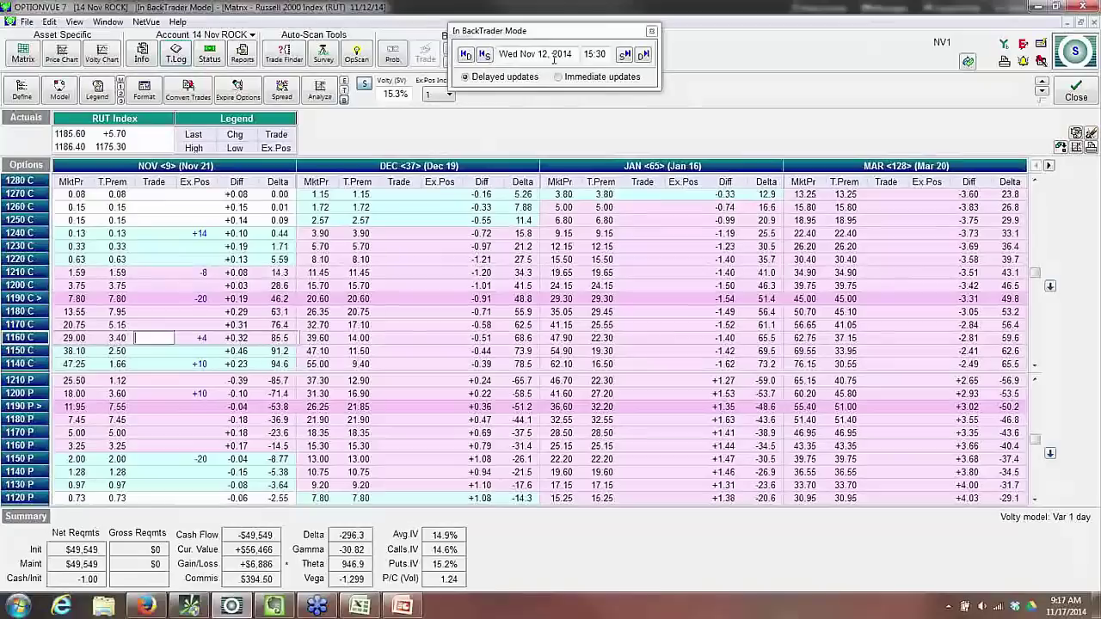
Step the backtest through 16:00, 15:00 and 15:30 on Nov 12, 2014, and recheck that day's trades in the transaction log
{"action": "left_click", "coordinate": [624, 54]}
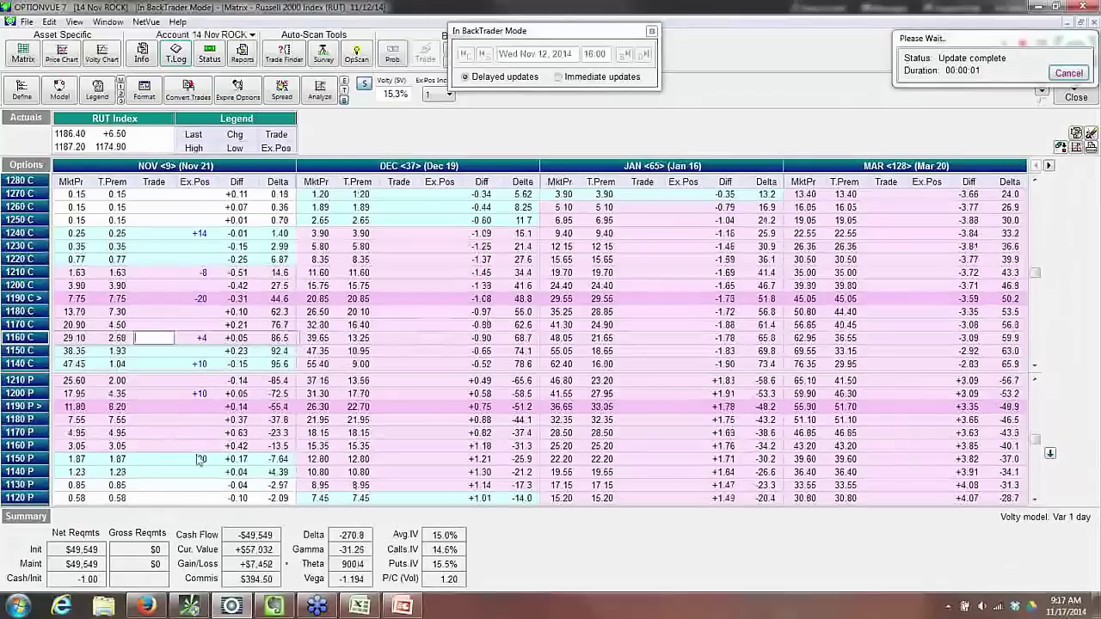
{"action": "left_click", "coordinate": [484, 55]}
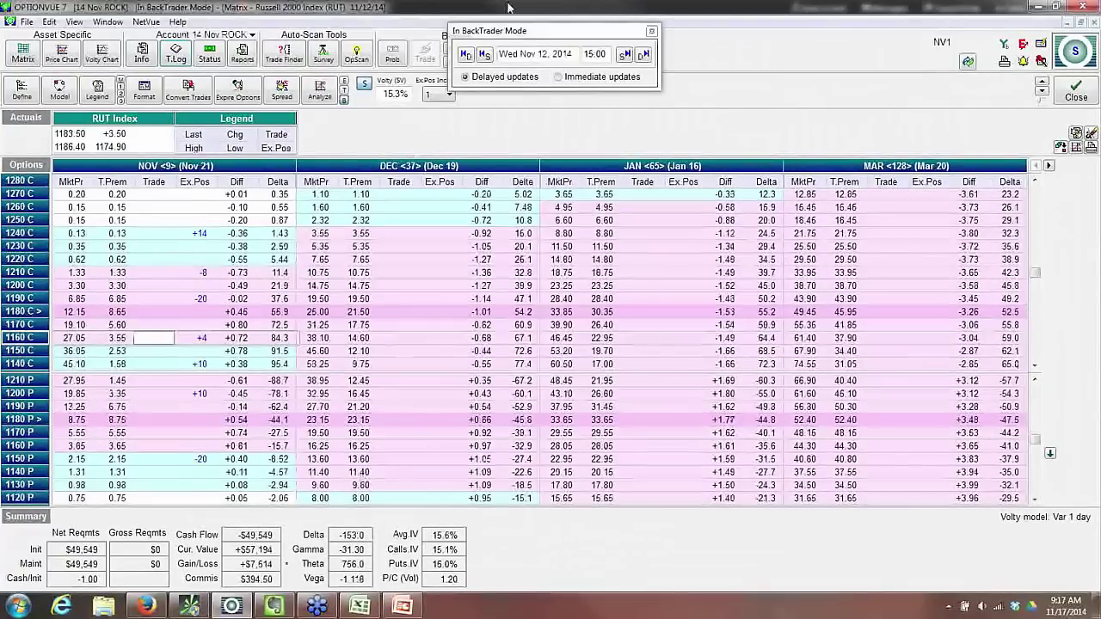
{"action": "left_click", "coordinate": [623, 55]}
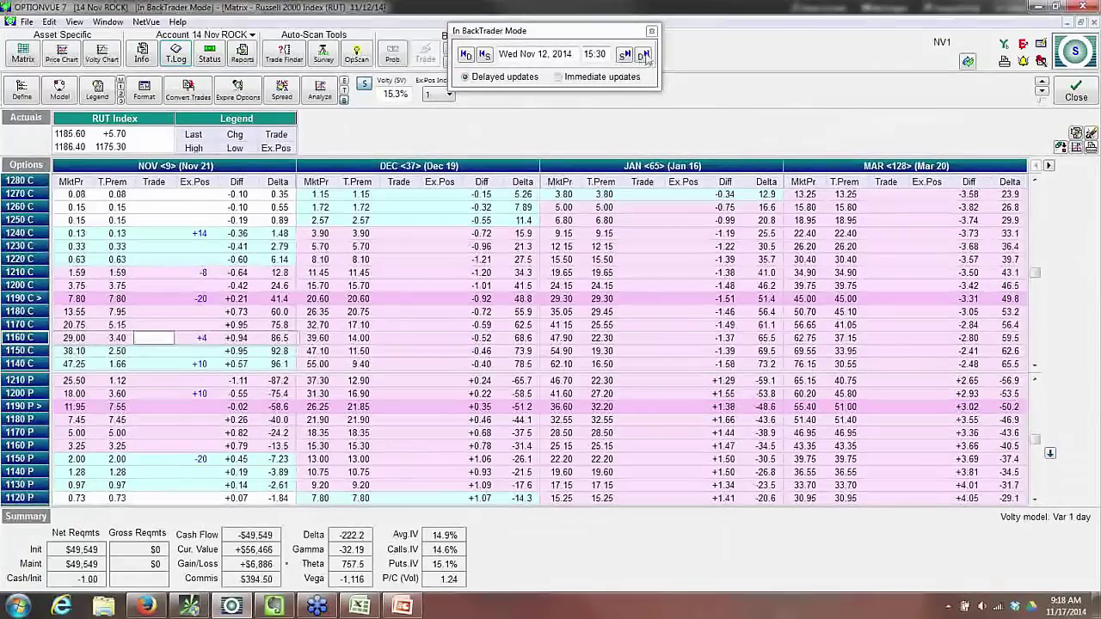
{"action": "left_click", "coordinate": [175, 53]}
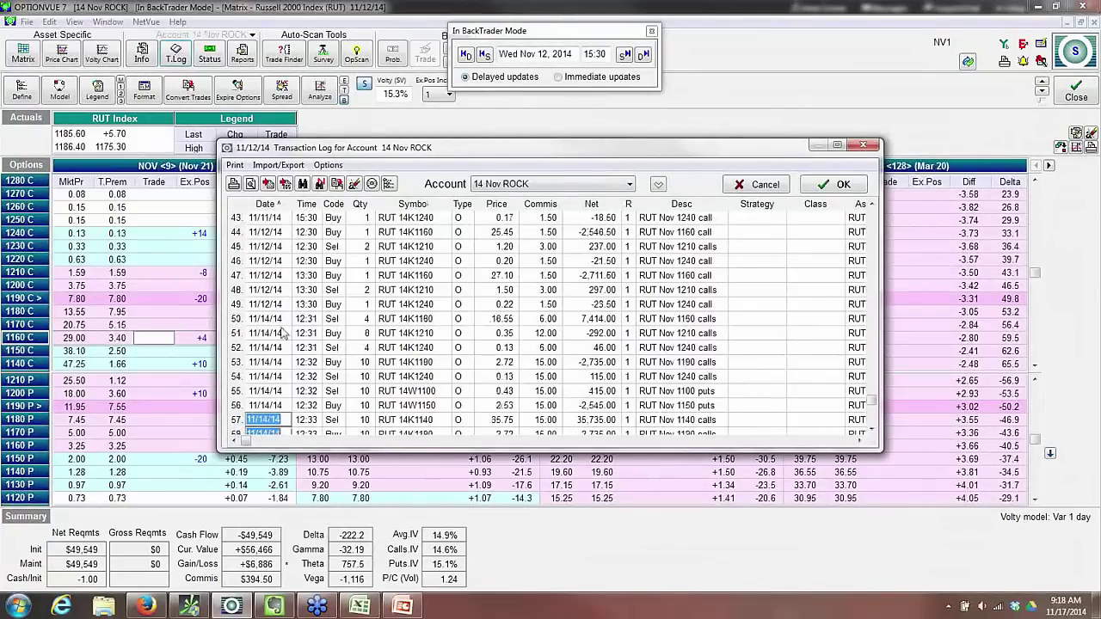
{"action": "left_click", "coordinate": [821, 187]}
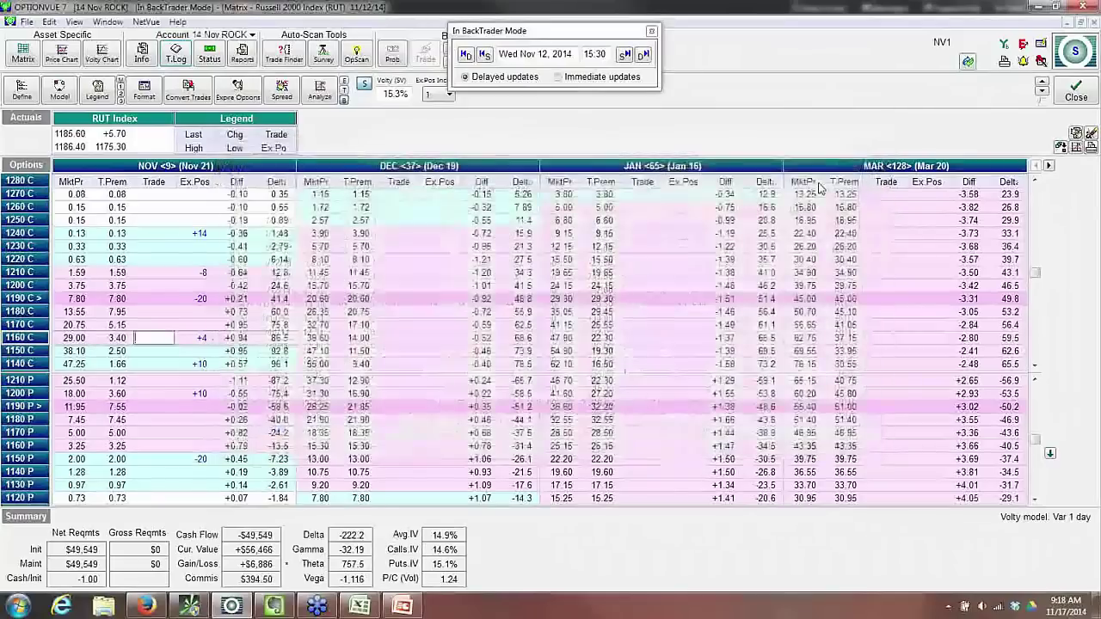
Advance the backtest to Thu Nov 13, 2014 at 14:30, then step it back to 14:00
{"action": "left_click", "coordinate": [624, 54]}
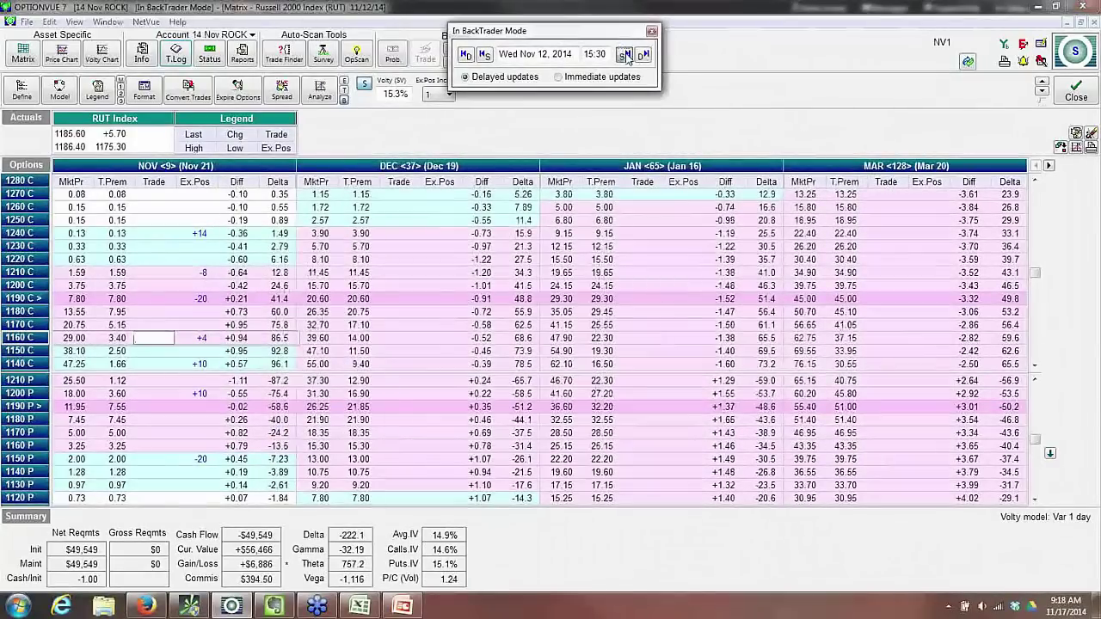
{"action": "left_click", "coordinate": [625, 54]}
{"action": "left_click", "coordinate": [626, 54]}
{"action": "left_click", "coordinate": [626, 54]}
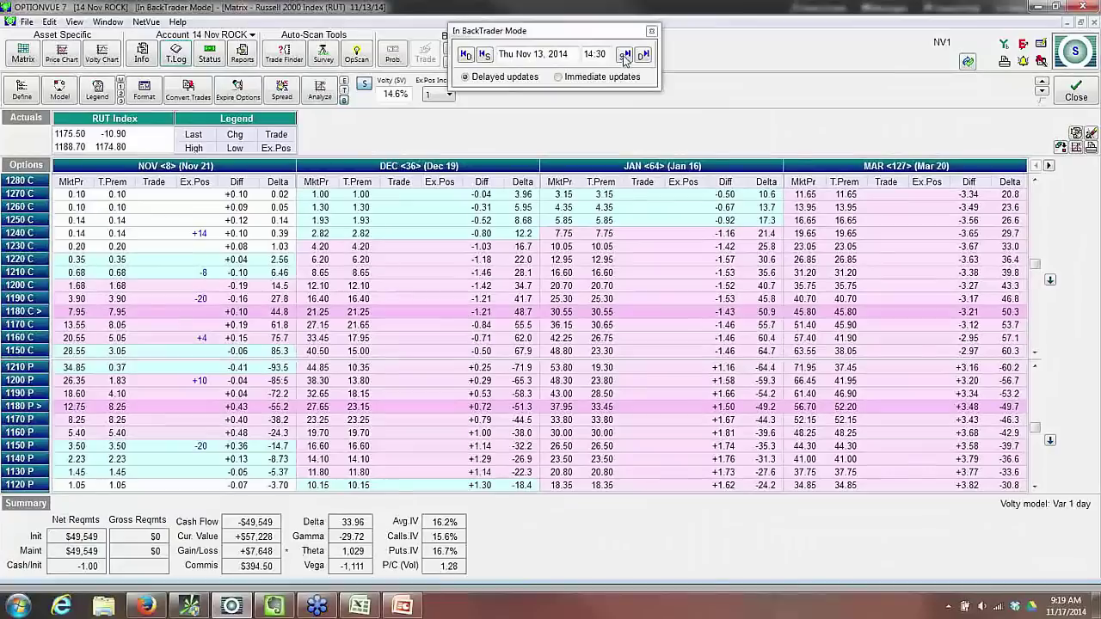
{"action": "left_click", "coordinate": [484, 54]}
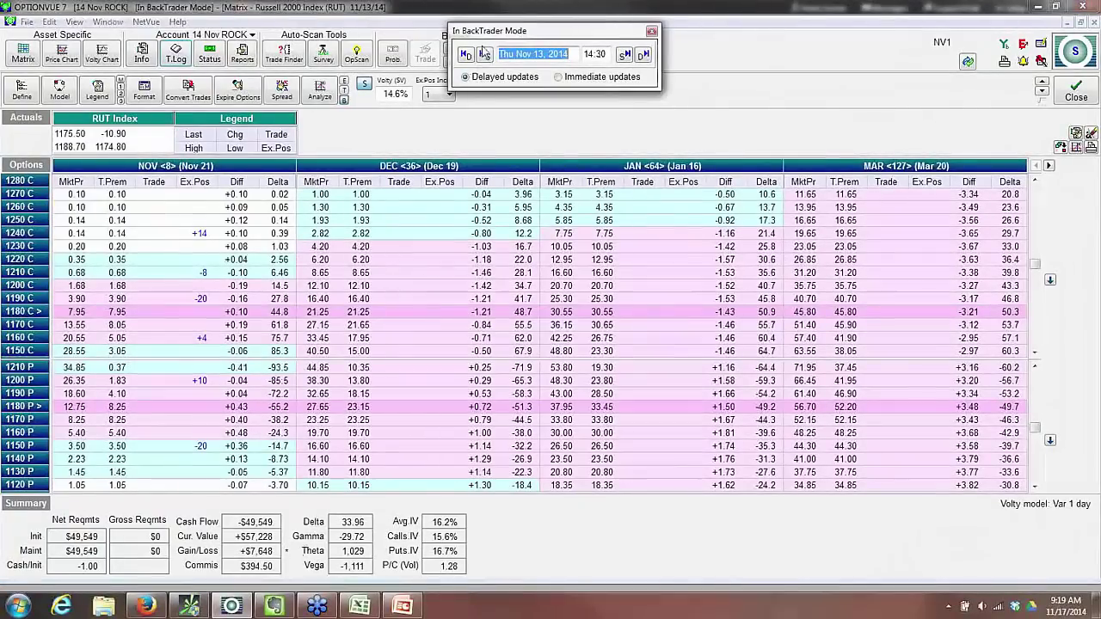
{"action": "left_click", "coordinate": [485, 54]}
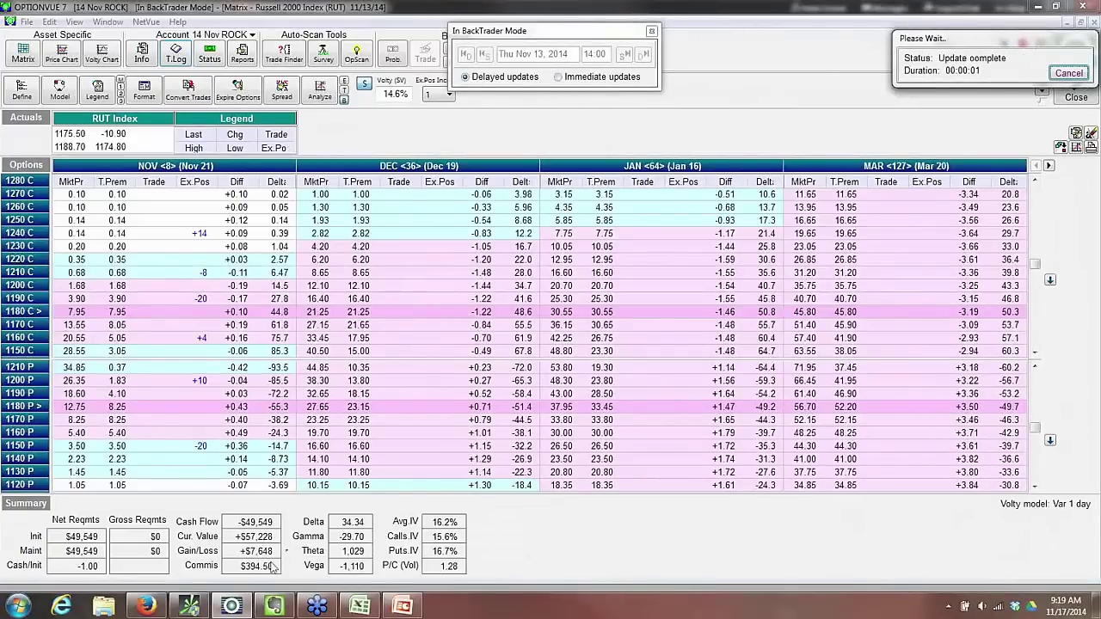
Look through the Nov 10 to Nov 14 entries in the 14 Nov ROCK transaction log and close it
{"action": "left_click", "coordinate": [175, 53]}
{"action": "key", "text": "Up"}
{"action": "key", "text": "Up"}
{"action": "key", "text": "Up"}
{"action": "key", "text": "Up"}
{"action": "key", "text": "Up"}
{"action": "key", "text": "Up"}
{"action": "key", "text": "Up"}
{"action": "key", "text": "Up"}
{"action": "key", "text": "Up"}
{"action": "key", "text": "Up"}
{"action": "key", "text": "Up"}
{"action": "key", "text": "Up"}
{"action": "key", "text": "Up"}
{"action": "key", "text": "Up"}
{"action": "key", "text": "Up"}
{"action": "key", "text": "Up"}
{"action": "key", "text": "Up"}
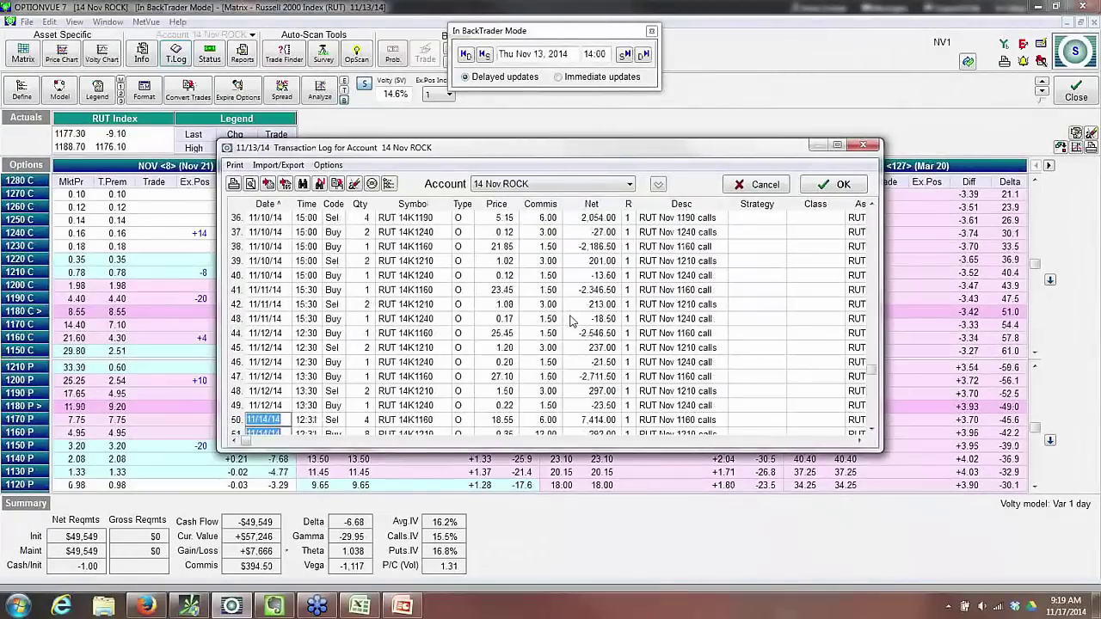
{"action": "key", "text": "Down"}
{"action": "key", "text": "Down"}
{"action": "key", "text": "Down"}
{"action": "key", "text": "Down"}
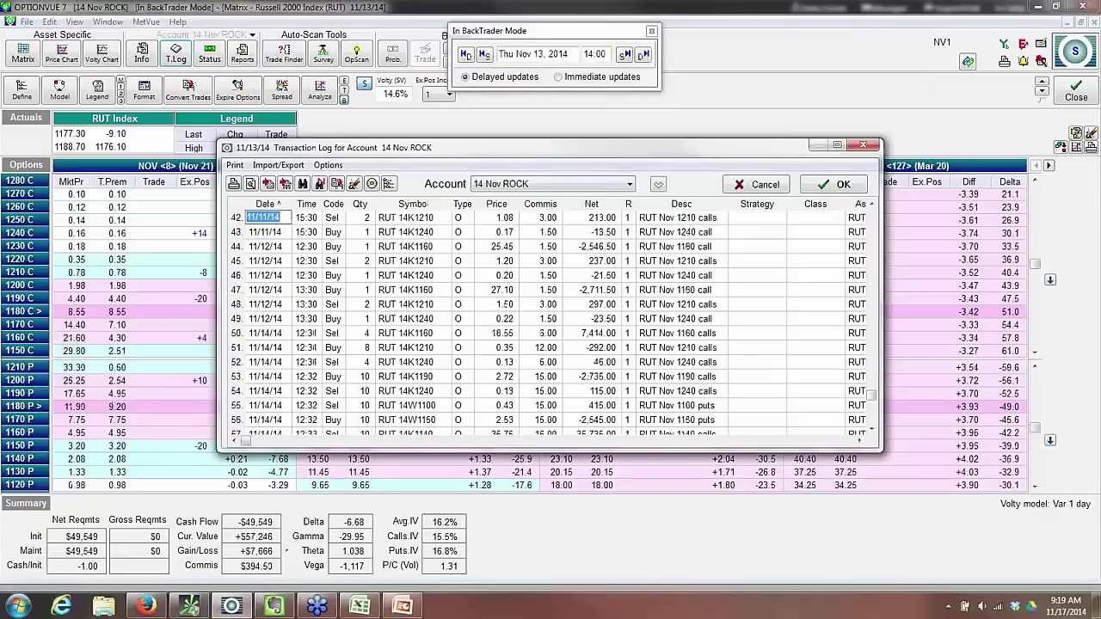
{"action": "key", "text": "Return"}
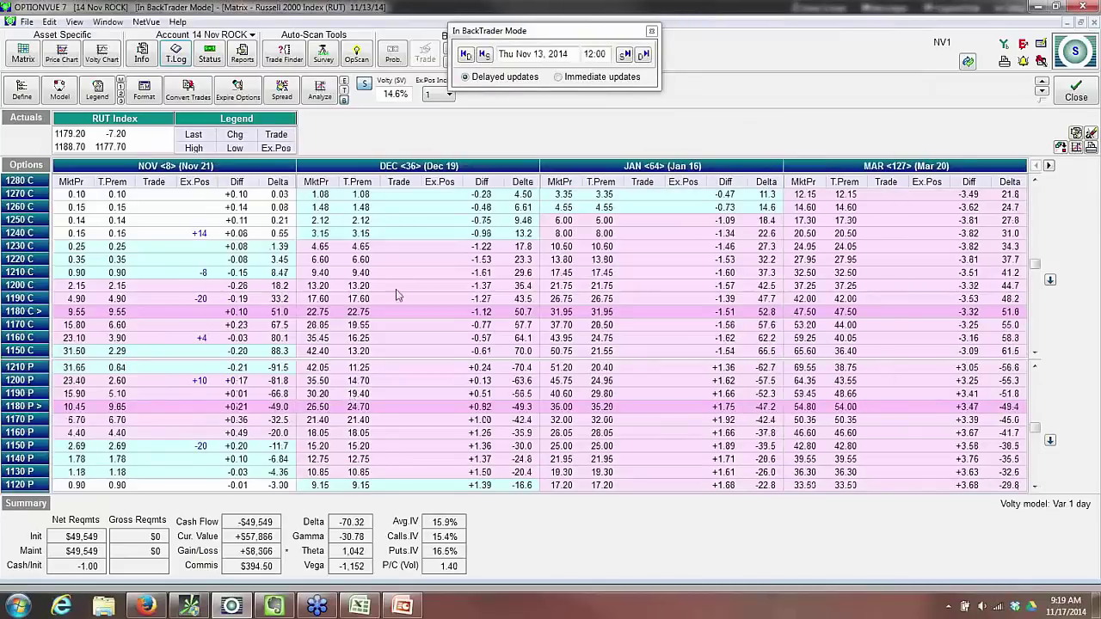
Step the backtest back to 11:30 on Thu Nov 13, 2014, then advance it to Fri Nov 14 at 16:00
{"action": "left_click", "coordinate": [483, 55]}
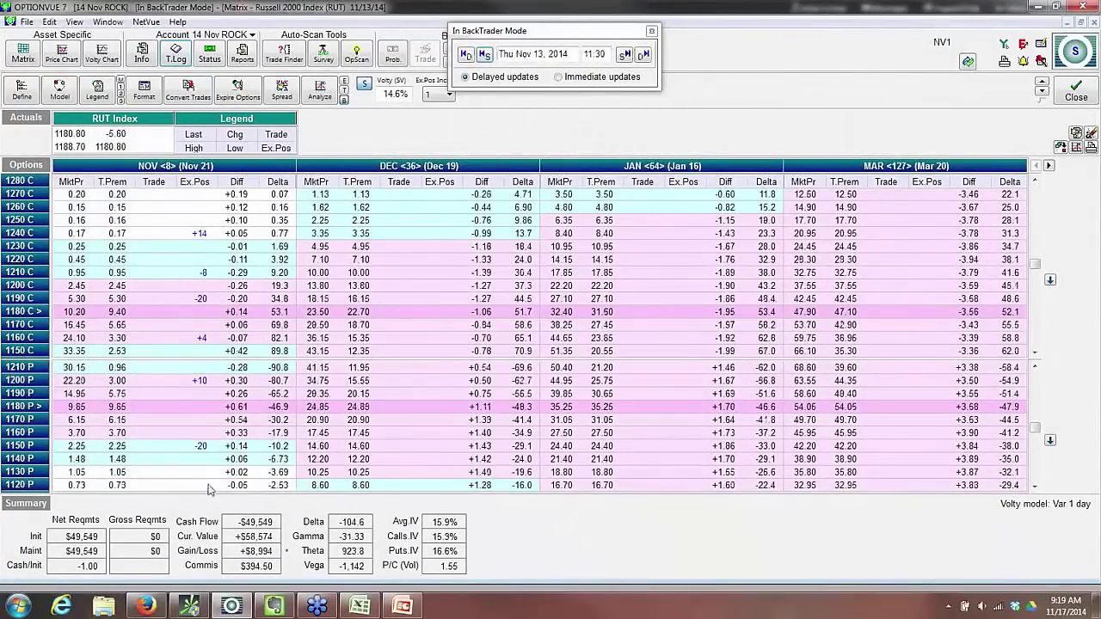
{"action": "left_click", "coordinate": [643, 54]}
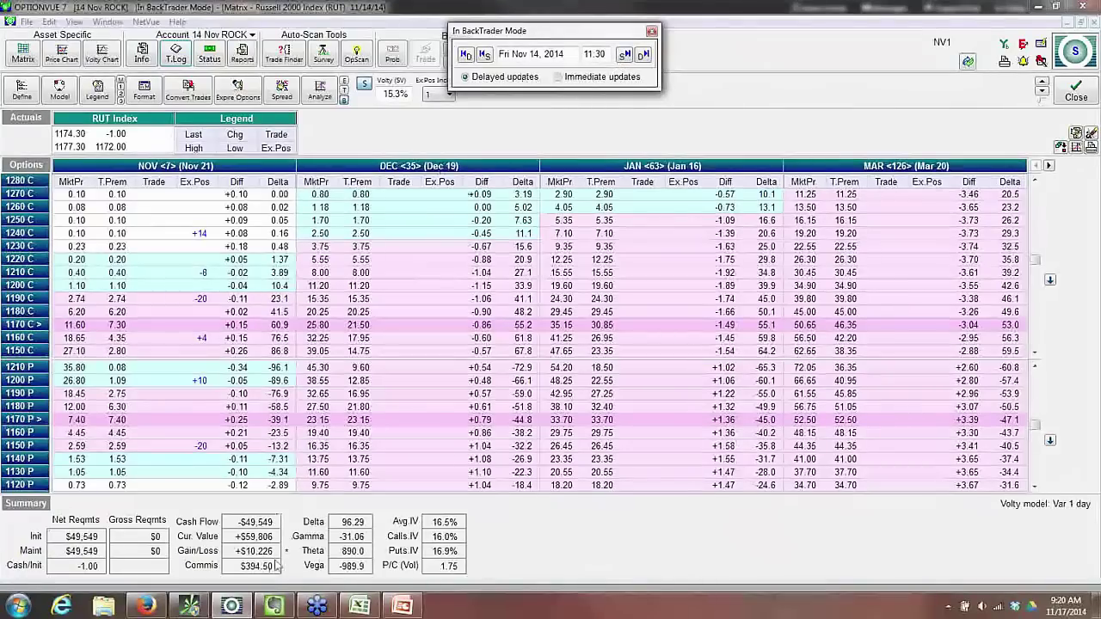
{"action": "left_click", "coordinate": [624, 55]}
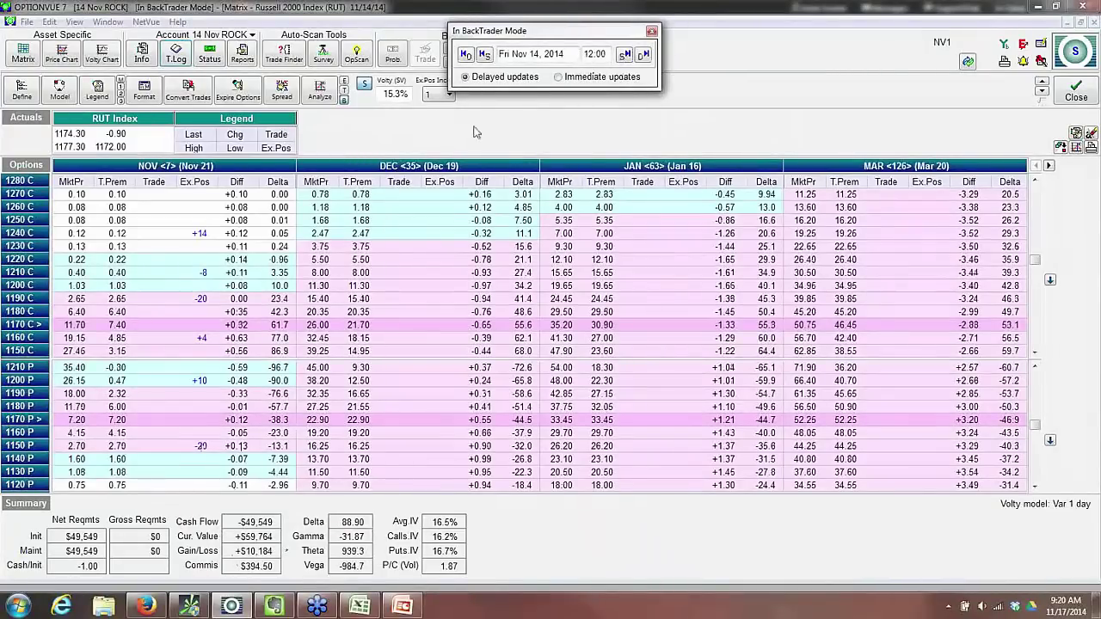
{"action": "left_click", "coordinate": [624, 55]}
{"action": "left_click", "coordinate": [624, 55]}
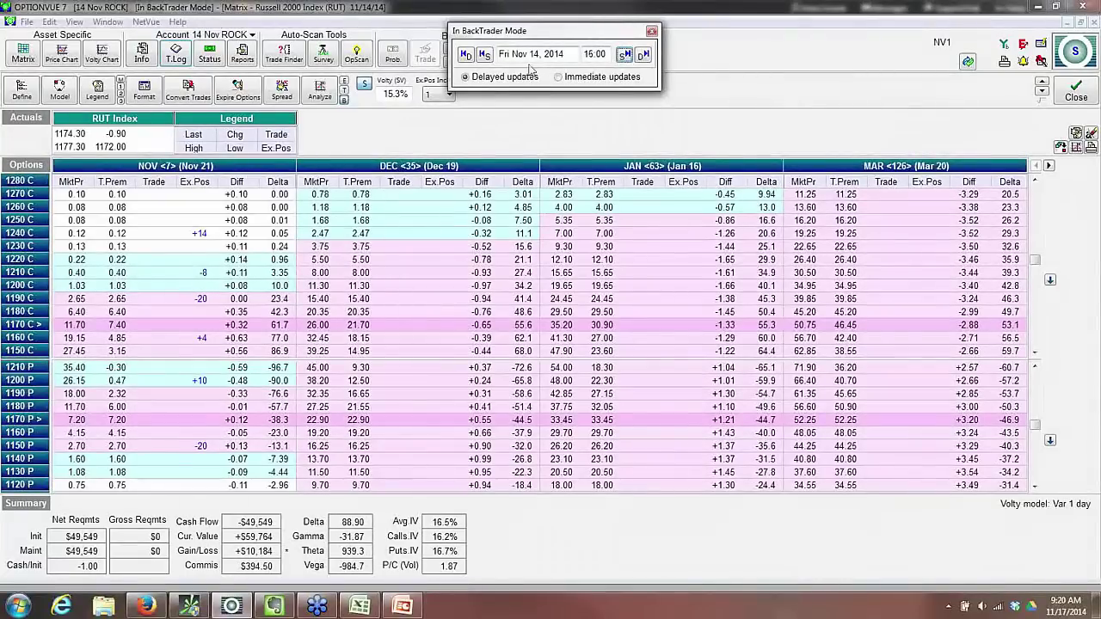
{"action": "left_click", "coordinate": [624, 55]}
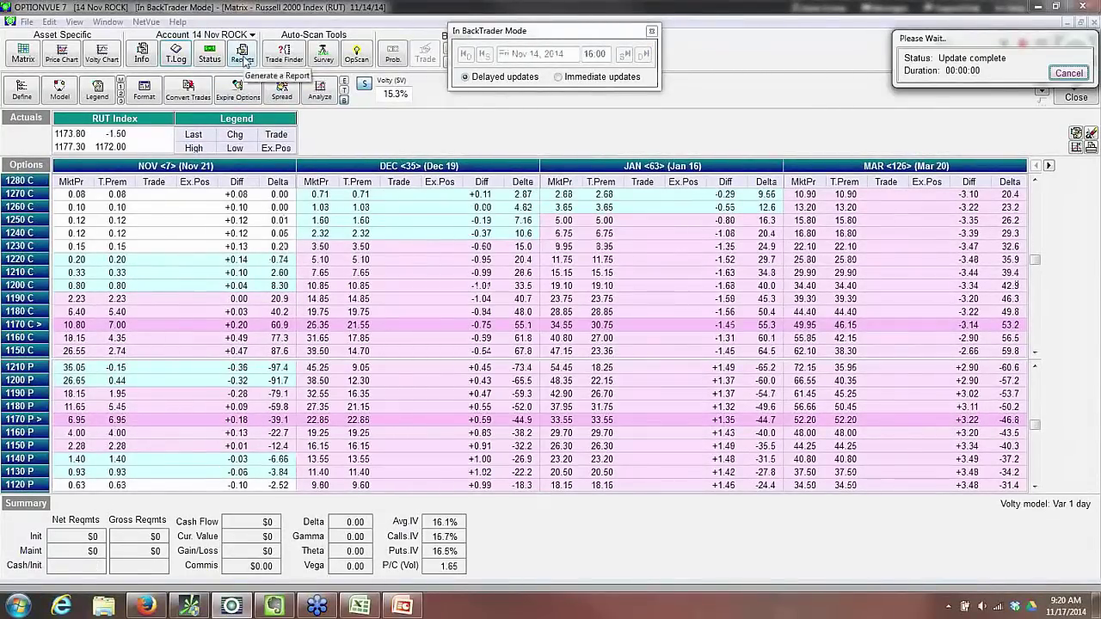
Review the realized gain/loss report for the 14 Nov ROCK account and close it
{"action": "left_click", "coordinate": [242, 55]}
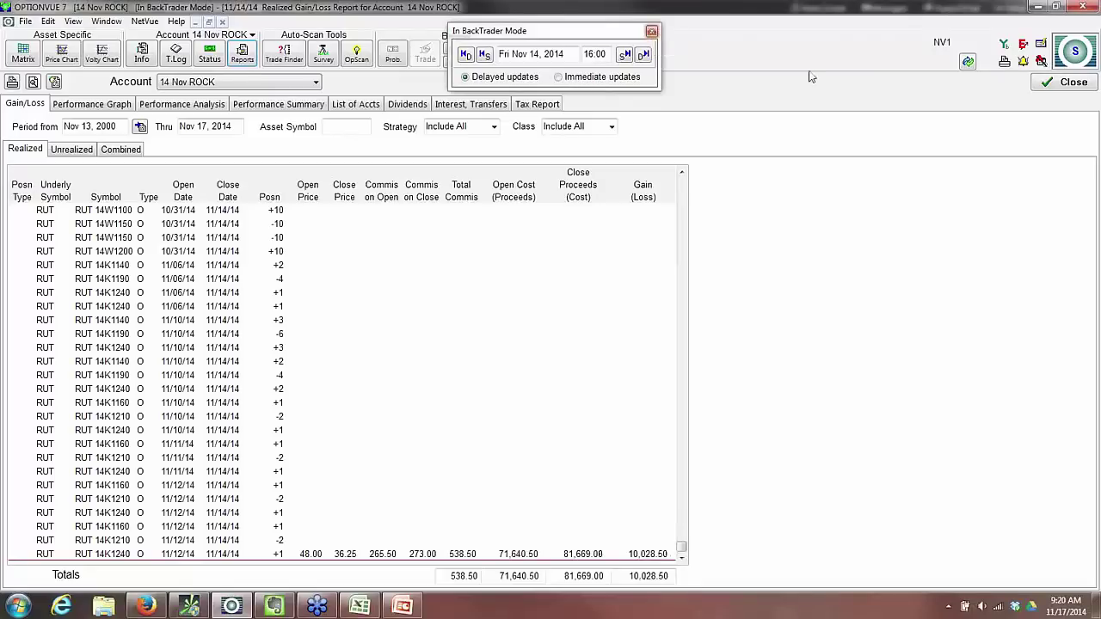
{"action": "left_click", "coordinate": [1066, 82]}
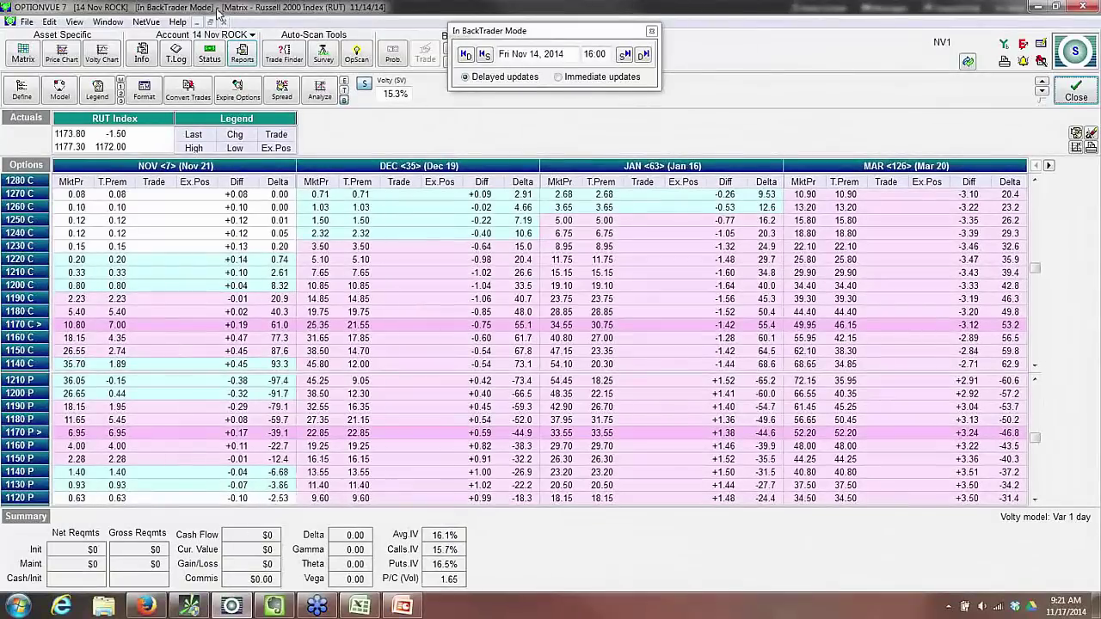
Switch to the 14 Nov V Condor account, then view and close its profit/loss graph for Nov 14, 2014
{"action": "left_click", "coordinate": [223, 33]}
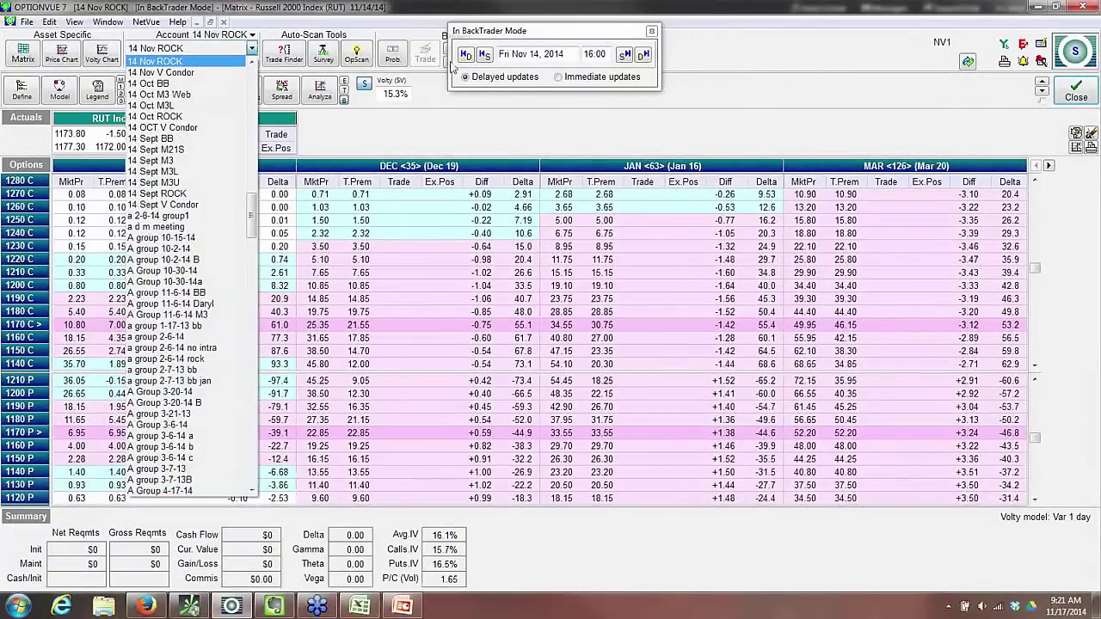
{"action": "scroll", "coordinate": [172, 172], "scroll_direction": "up", "scroll_amount": 2}
{"action": "left_click", "coordinate": [165, 142]}
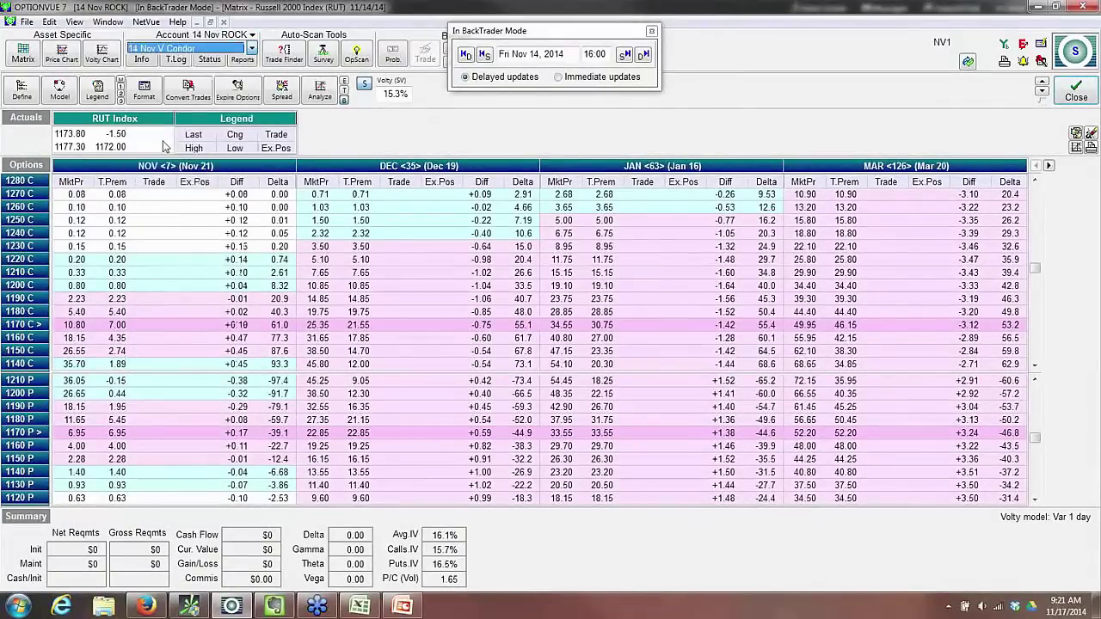
{"action": "left_click", "coordinate": [320, 89]}
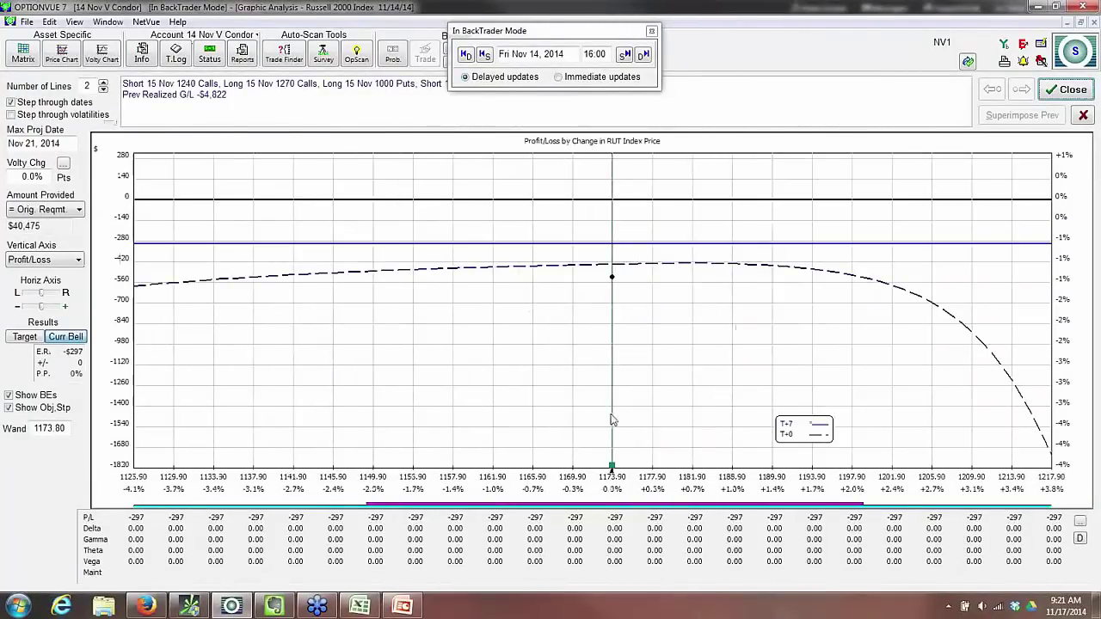
{"action": "left_click", "coordinate": [1067, 93]}
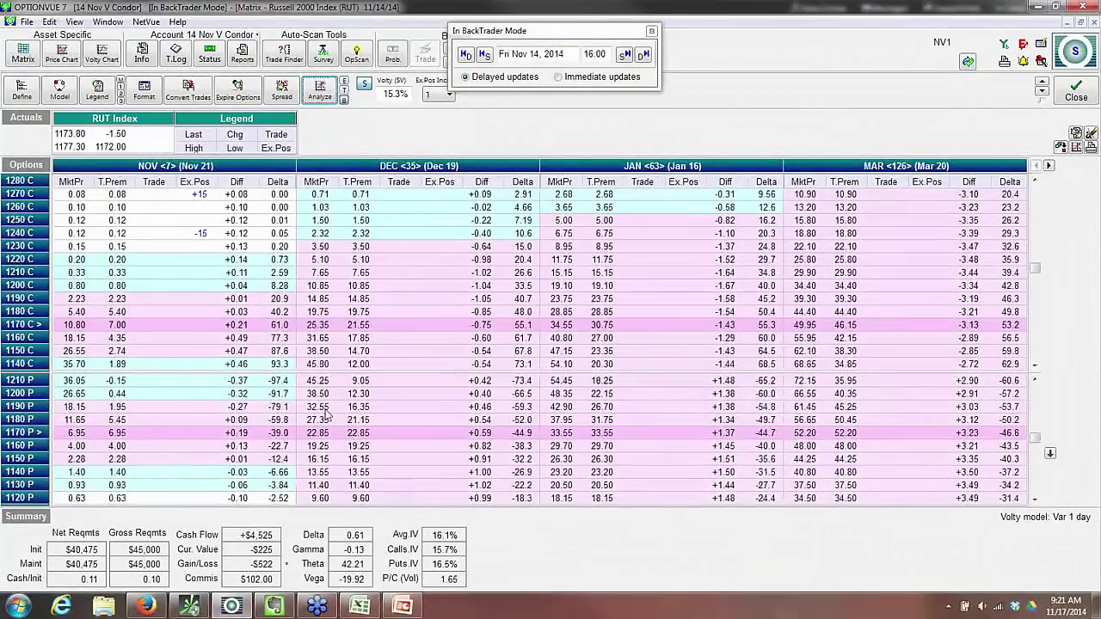
Switch to Excel, review the November results and yearly totals in the 2014 Profit Projections workbook, and return to OptionVue
{"action": "left_click", "coordinate": [359, 606]}
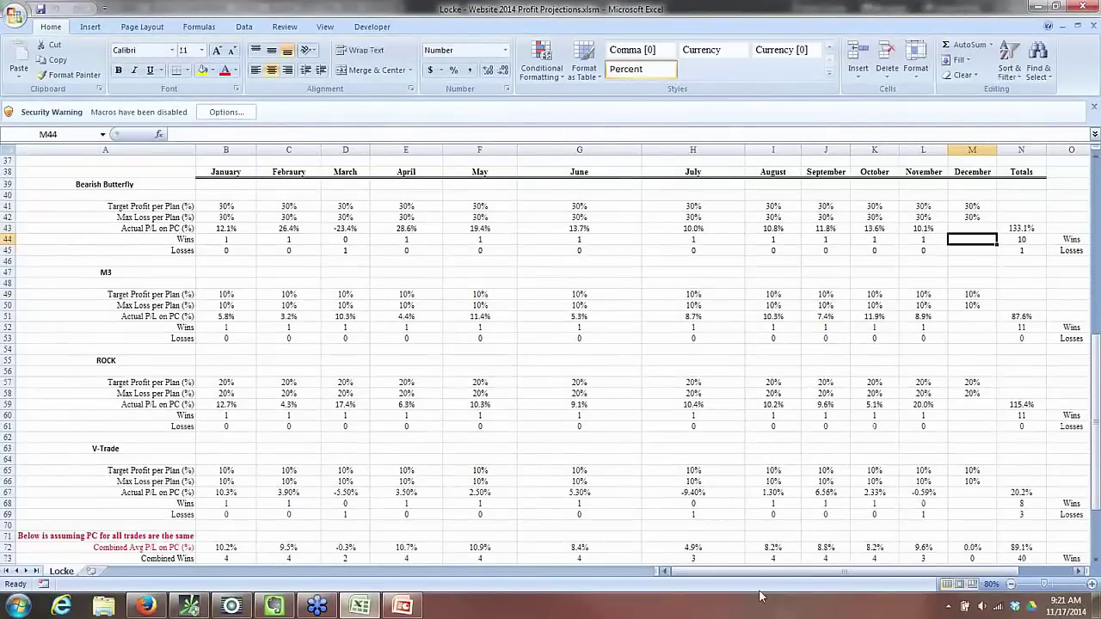
{"action": "mouse_move", "coordinate": [762, 572]}
{"action": "left_mouse_down"}
{"action": "mouse_move", "coordinate": [815, 561]}
{"action": "mouse_move", "coordinate": [779, 575]}
{"action": "left_mouse_up"}
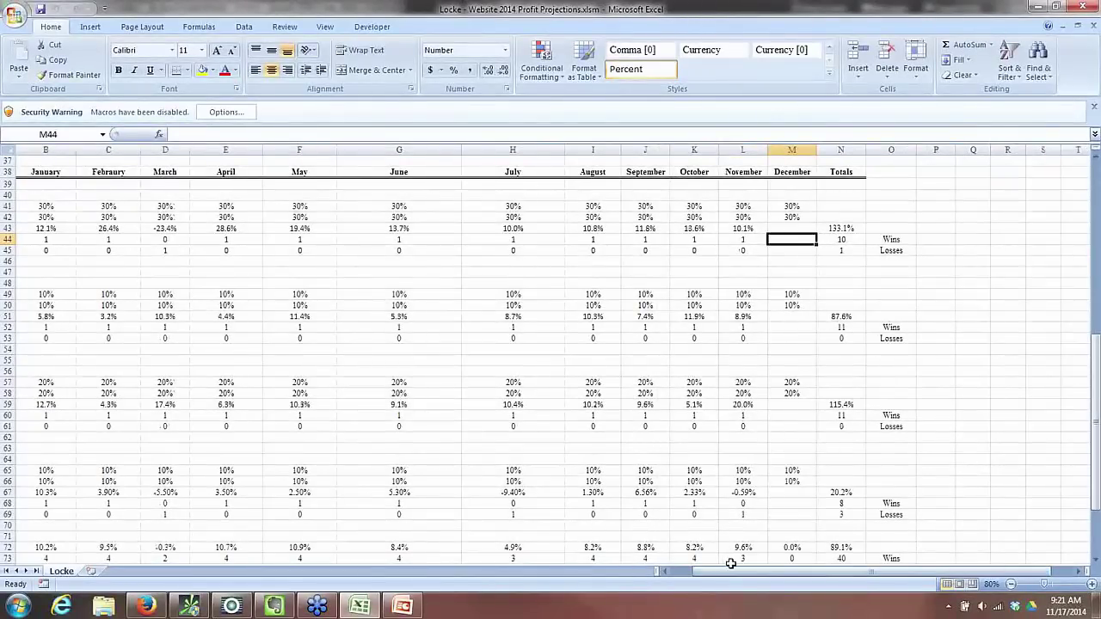
{"action": "left_click", "coordinate": [1037, 8]}
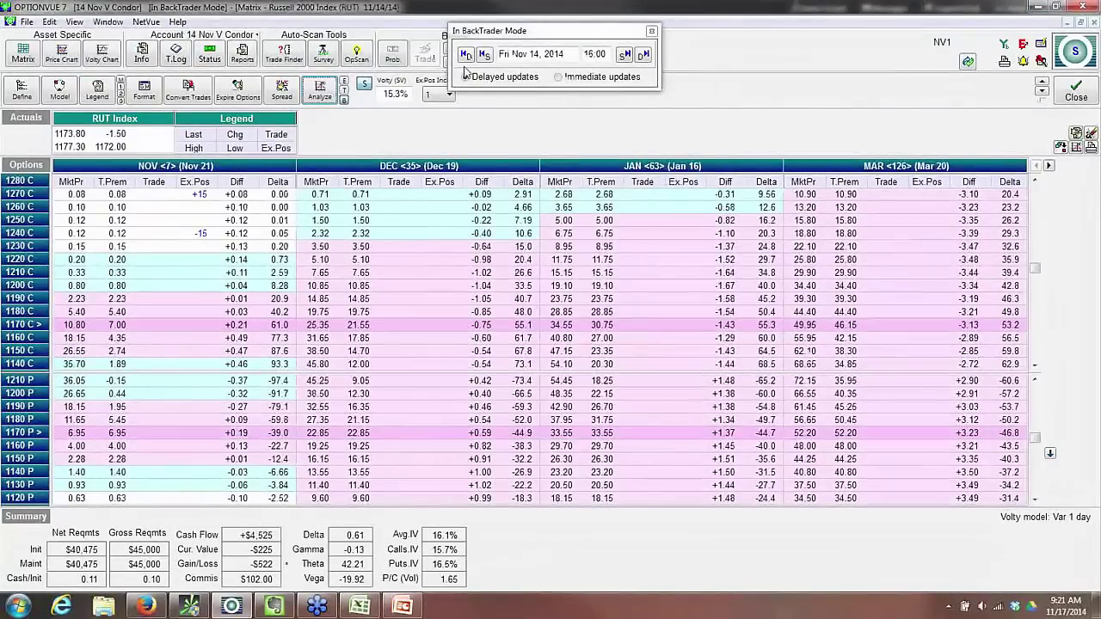
Step the backtest back from Nov 14 to Mon Nov 10, 2014 at 14:00
{"action": "left_click", "coordinate": [466, 54]}
{"action": "left_click", "coordinate": [466, 54]}
{"action": "left_click", "coordinate": [466, 54]}
{"action": "left_click", "coordinate": [466, 54]}
{"action": "left_click", "coordinate": [484, 54]}
{"action": "left_click", "coordinate": [485, 55]}
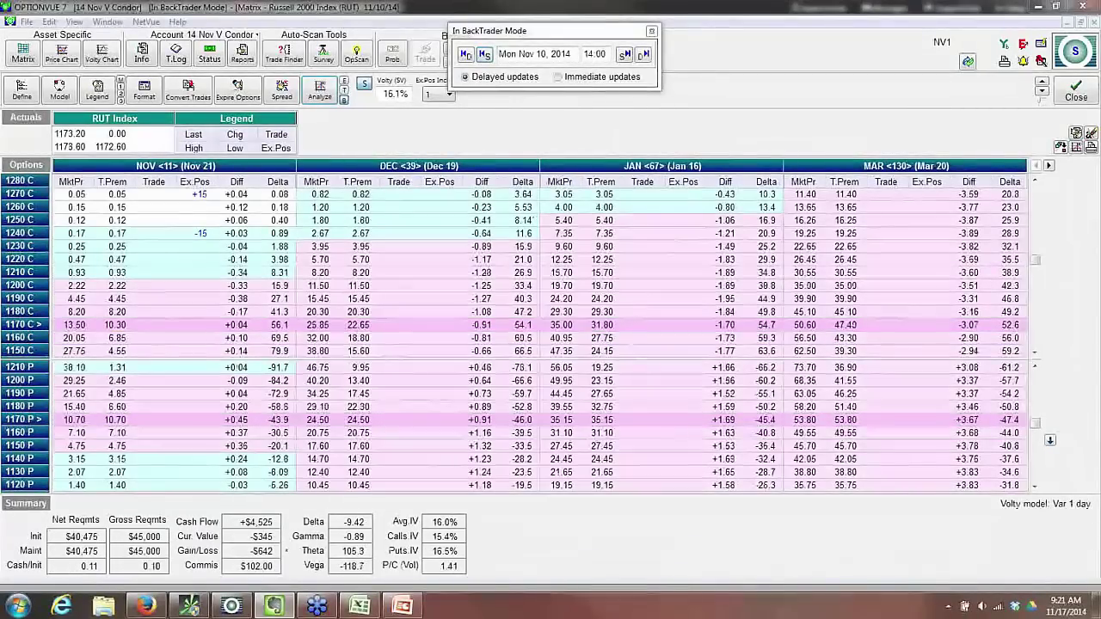
Switch to the 14 NOV BB account and look through its November put positions
{"action": "left_click", "coordinate": [209, 40]}
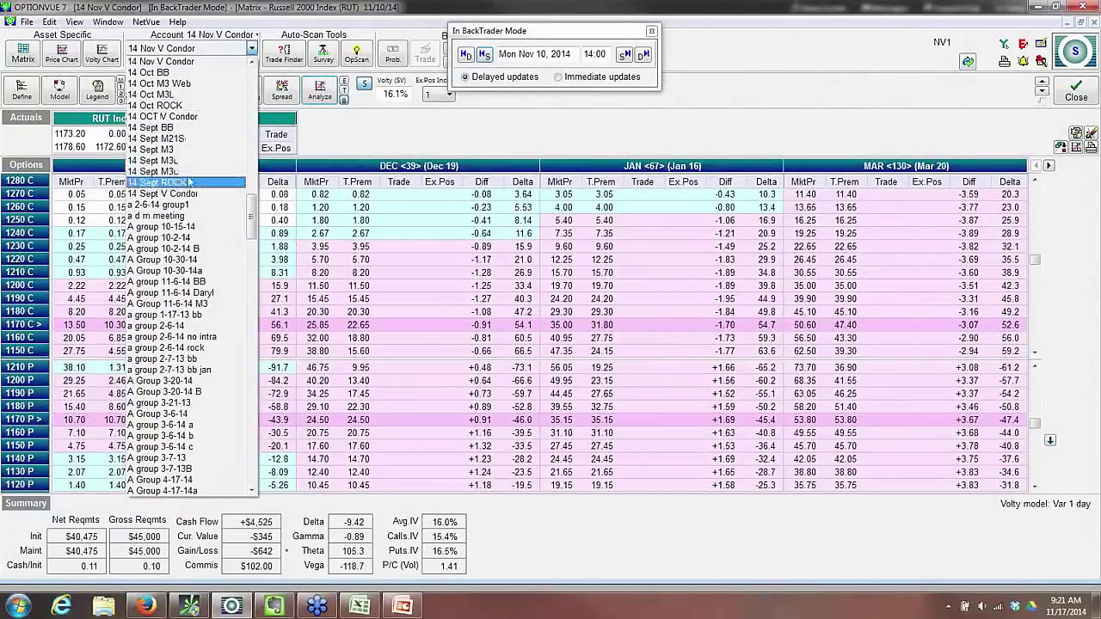
{"action": "scroll", "coordinate": [185, 138], "scroll_direction": "up", "scroll_amount": 1}
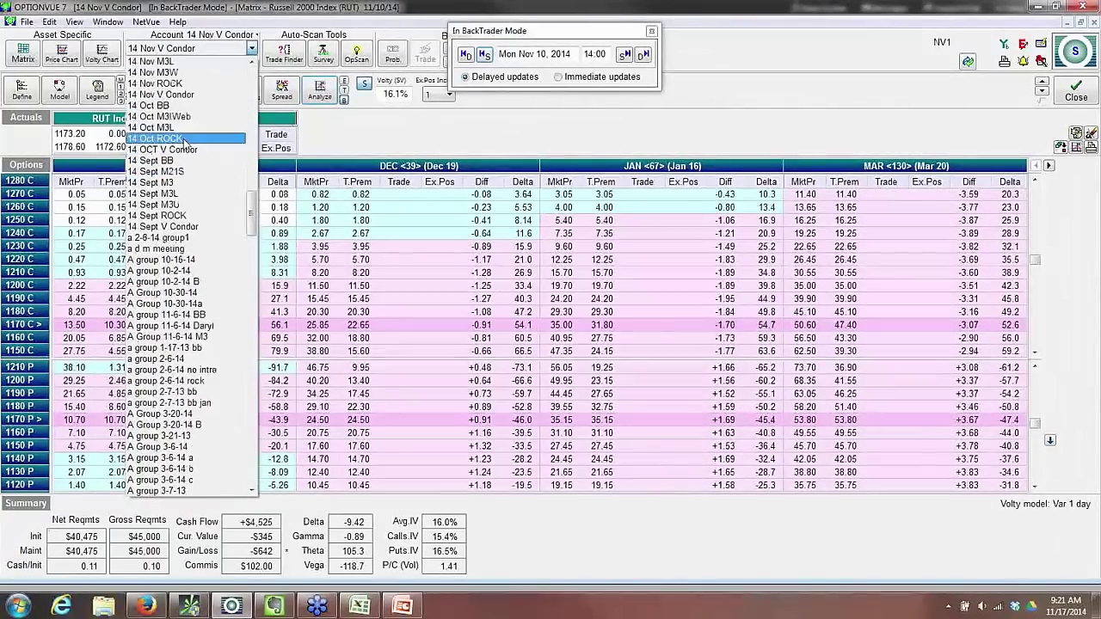
{"action": "scroll", "coordinate": [180, 104], "scroll_direction": "up", "scroll_amount": 1}
{"action": "left_click", "coordinate": [177, 83]}
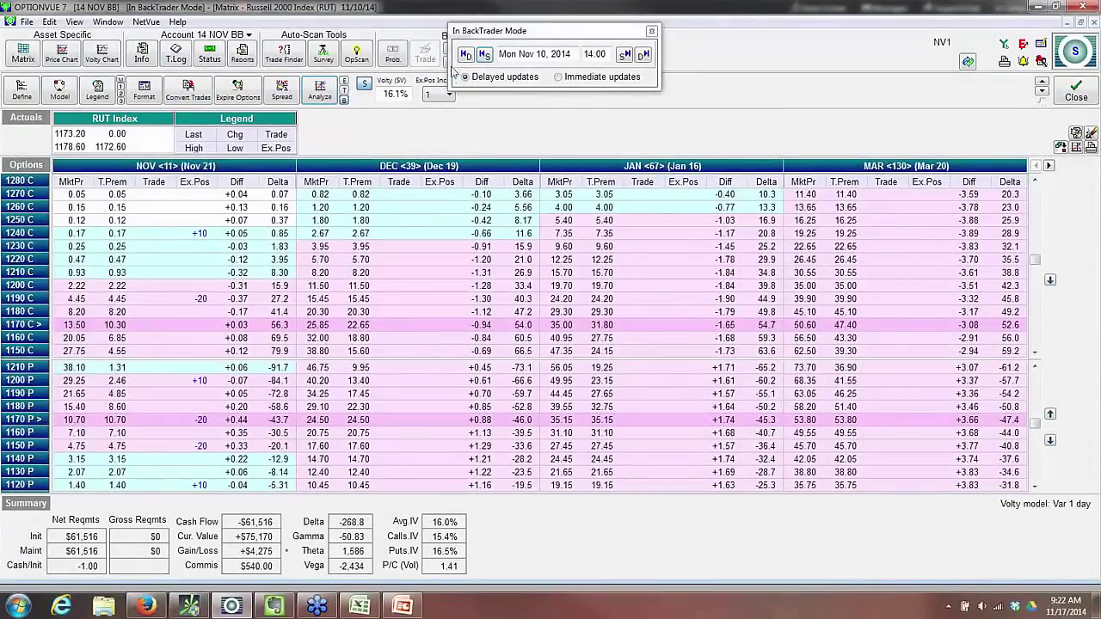
{"action": "left_click", "coordinate": [185, 419]}
{"action": "scroll", "coordinate": [169, 417], "scroll_direction": "down", "scroll_amount": 2}
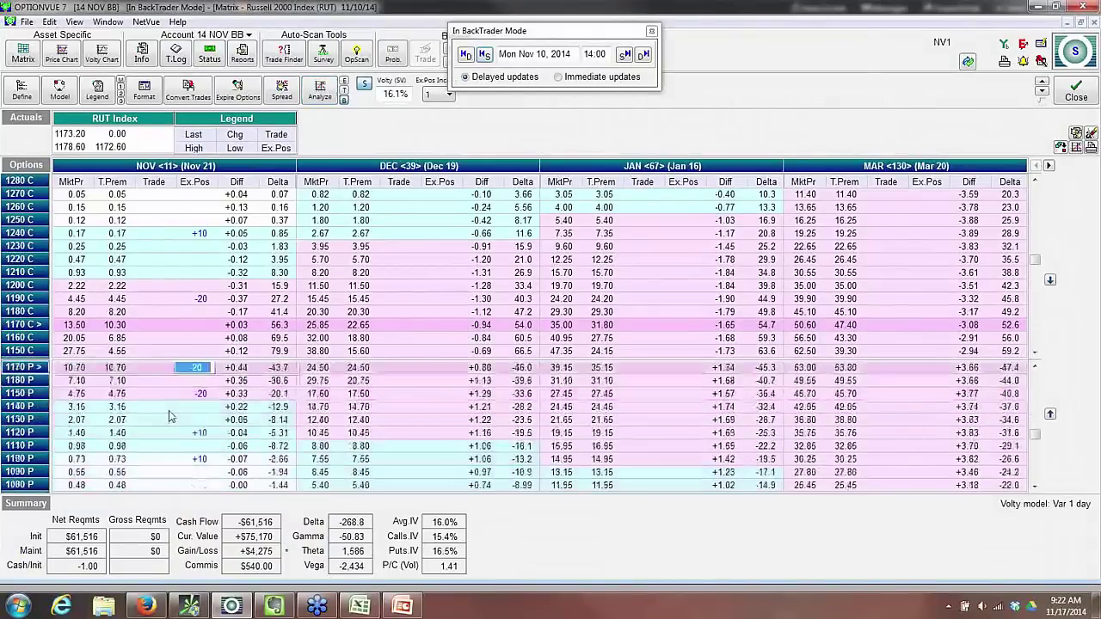
{"action": "scroll", "coordinate": [169, 416], "scroll_direction": "up", "scroll_amount": 3}
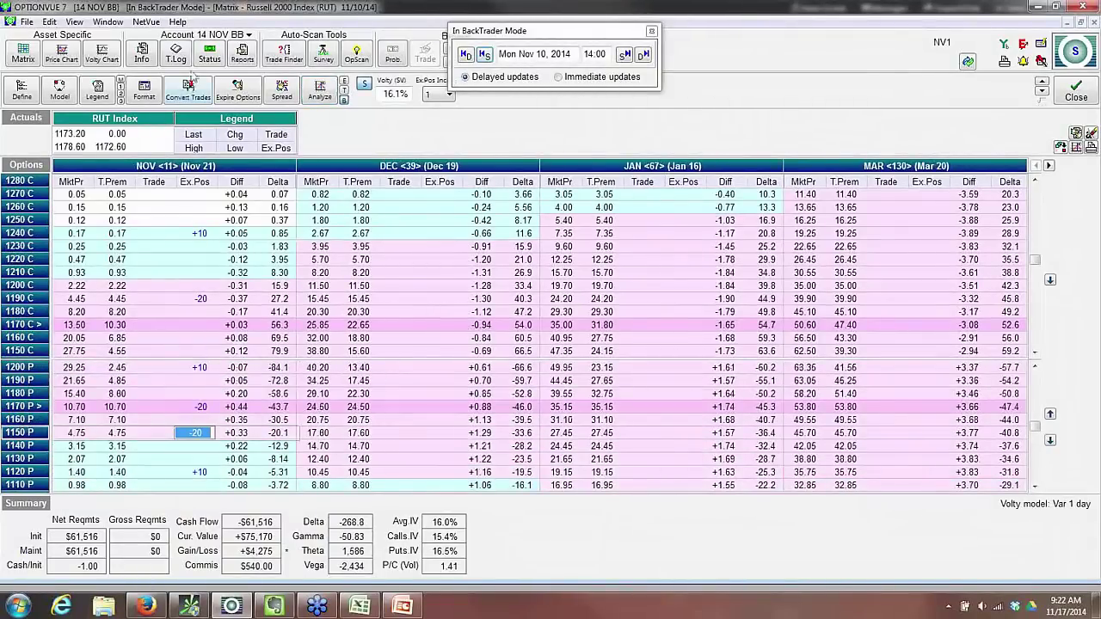
Step the backtest back to 10:00 on Mon Nov 10, 2014
{"action": "left_click", "coordinate": [484, 56]}
{"action": "left_click", "coordinate": [485, 56]}
{"action": "left_click", "coordinate": [485, 56]}
{"action": "left_click", "coordinate": [485, 56]}
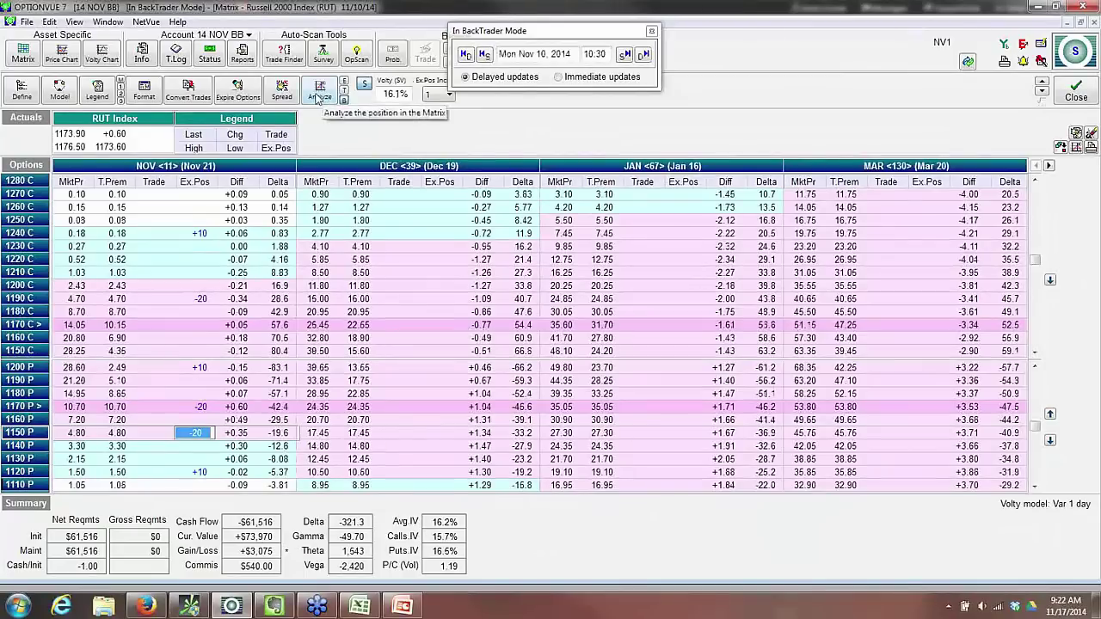
{"action": "left_click", "coordinate": [486, 55]}
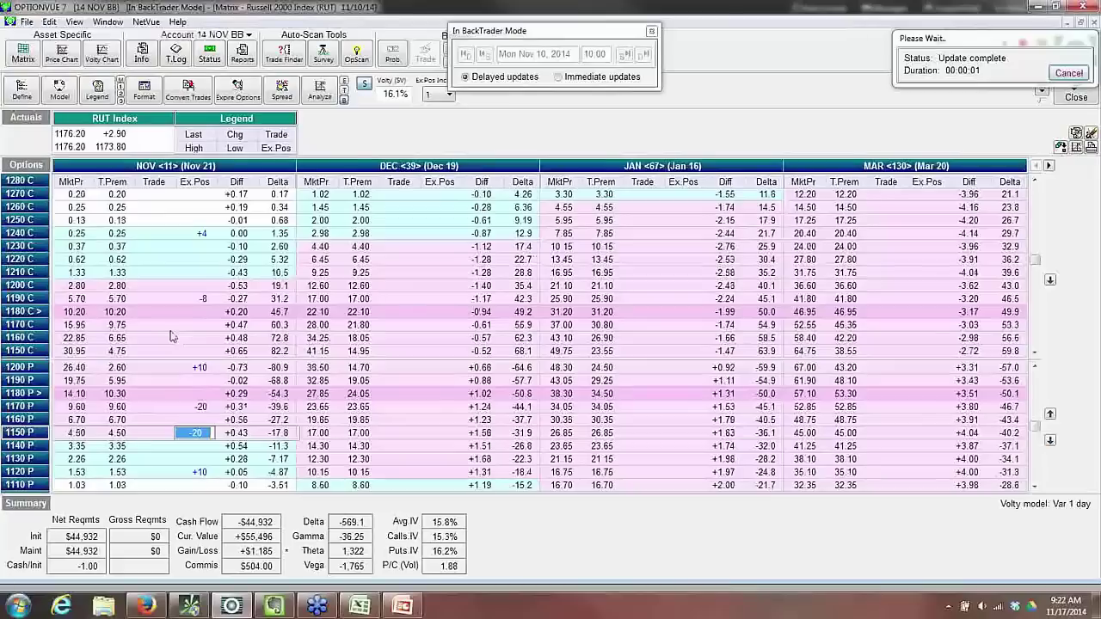
Check the 14 NOV BB positions at 10:00, then view and close their profit/loss graph
{"action": "left_click", "coordinate": [136, 443]}
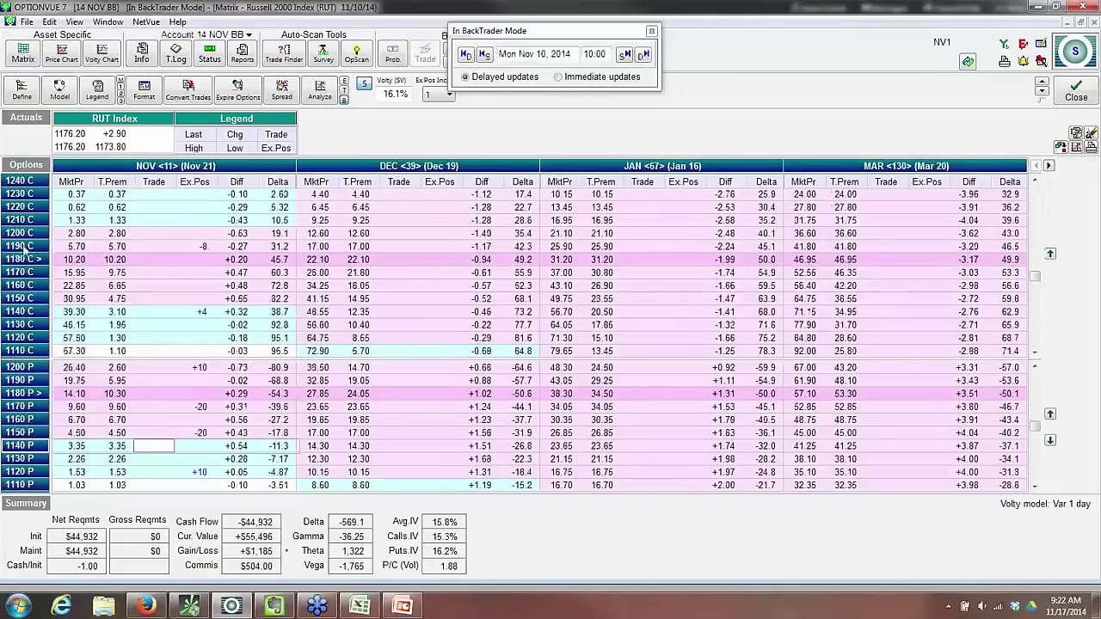
{"action": "left_click", "coordinate": [319, 86]}
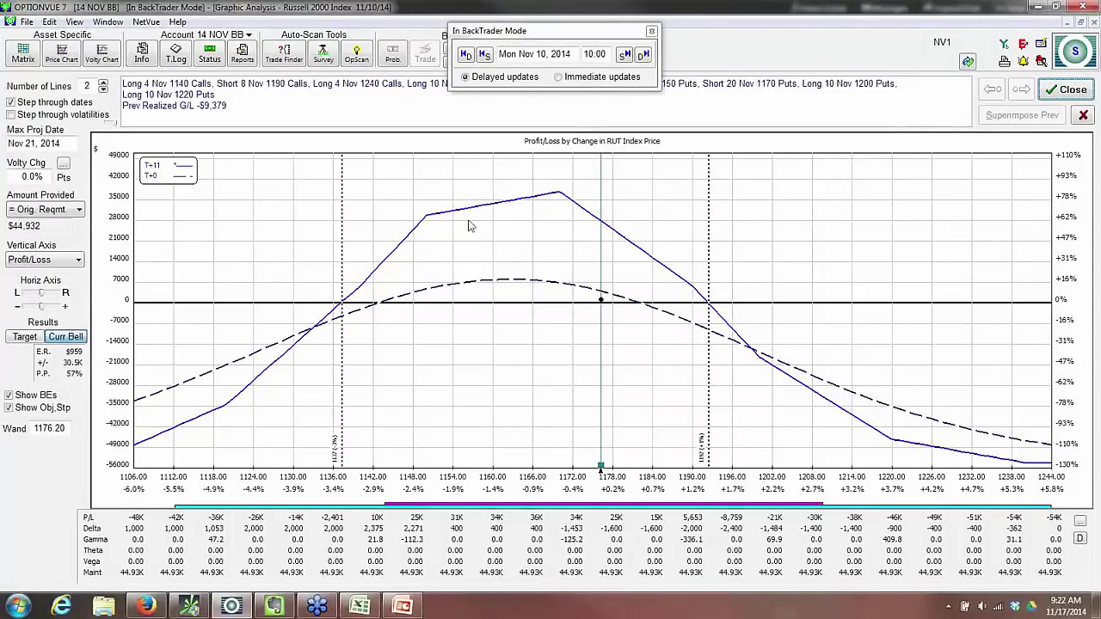
{"action": "left_click", "coordinate": [1067, 89]}
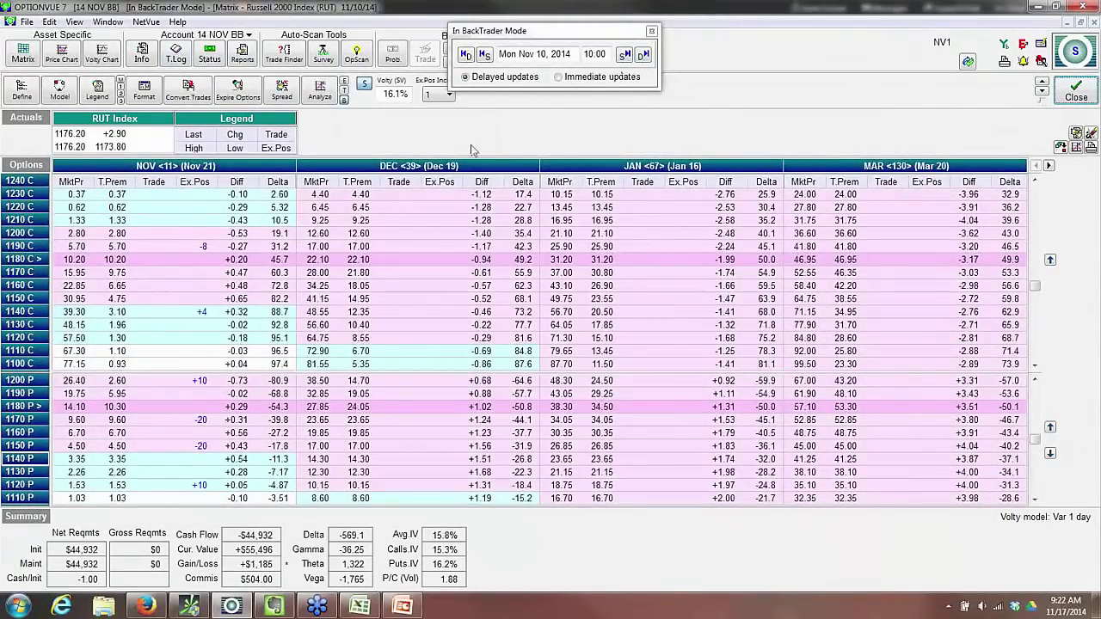
Move the backtest to 15:30 on Mon Nov 10, 2014, going back a day after overshooting into Nov 11
{"action": "left_click", "coordinate": [630, 55]}
{"action": "left_click", "coordinate": [624, 55]}
{"action": "left_click", "coordinate": [624, 56]}
{"action": "left_click", "coordinate": [624, 55]}
{"action": "left_click", "coordinate": [624, 55]}
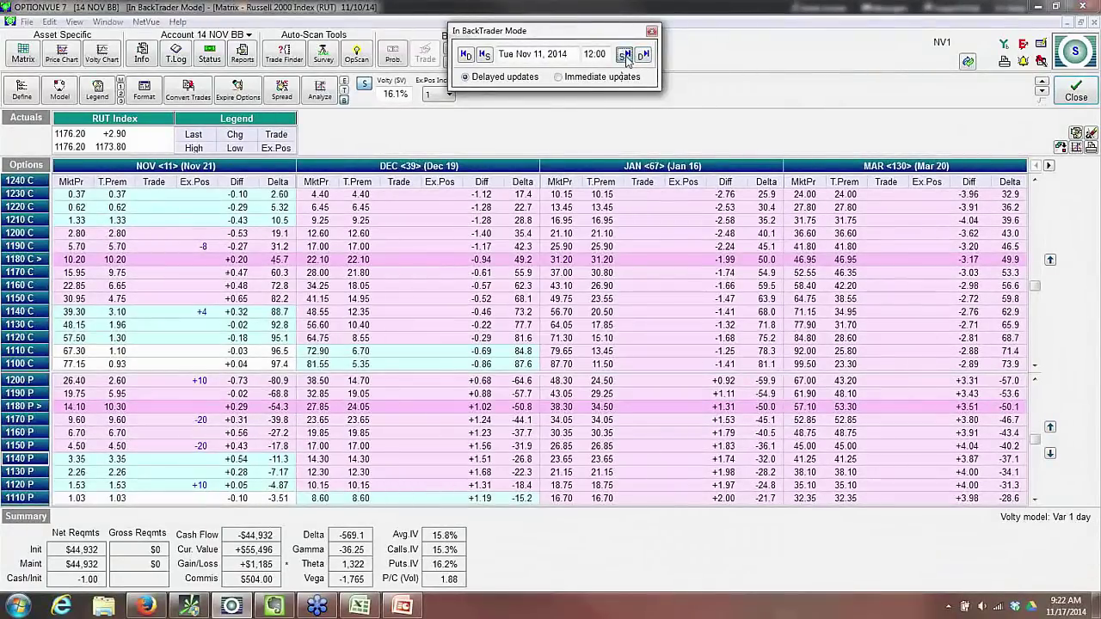
{"action": "left_click", "coordinate": [624, 55]}
{"action": "left_click", "coordinate": [464, 55]}
{"action": "left_click", "coordinate": [624, 55]}
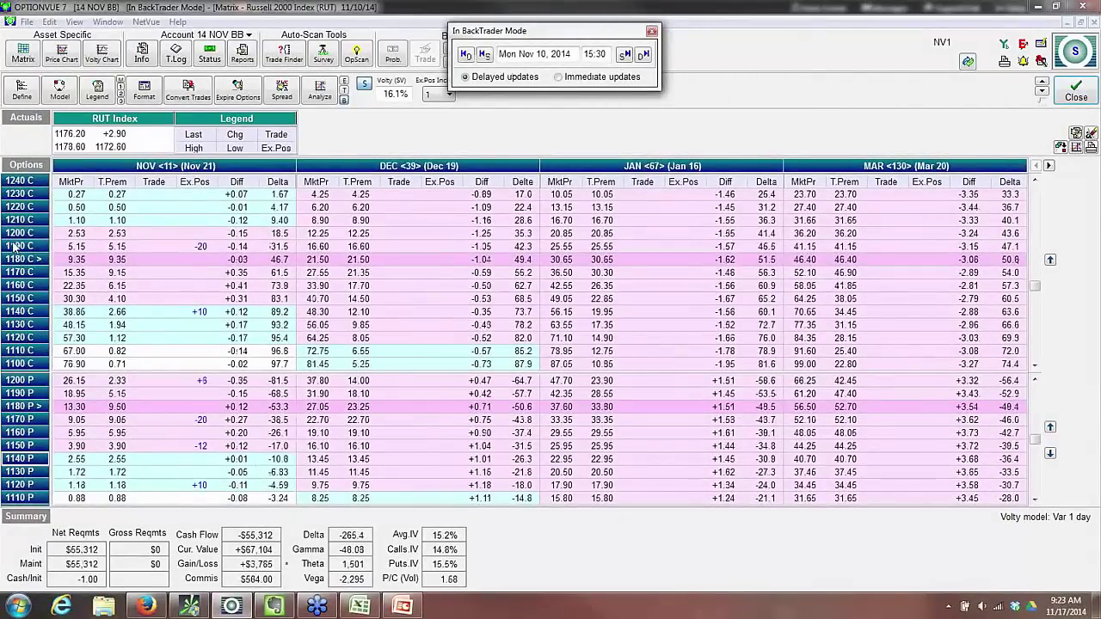
Examine the adjusted November put positions at 15:30, then view and close the profit/loss graph
{"action": "scroll", "coordinate": [156, 460], "scroll_direction": "up", "scroll_amount": 2}
{"action": "left_click", "coordinate": [162, 472]}
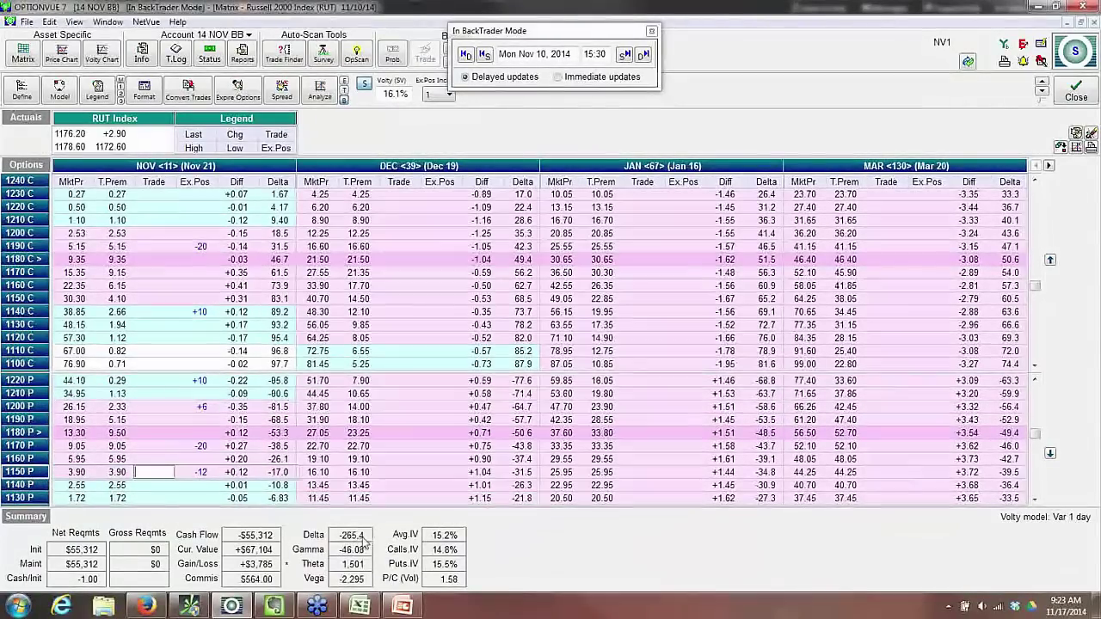
{"action": "left_click", "coordinate": [319, 88]}
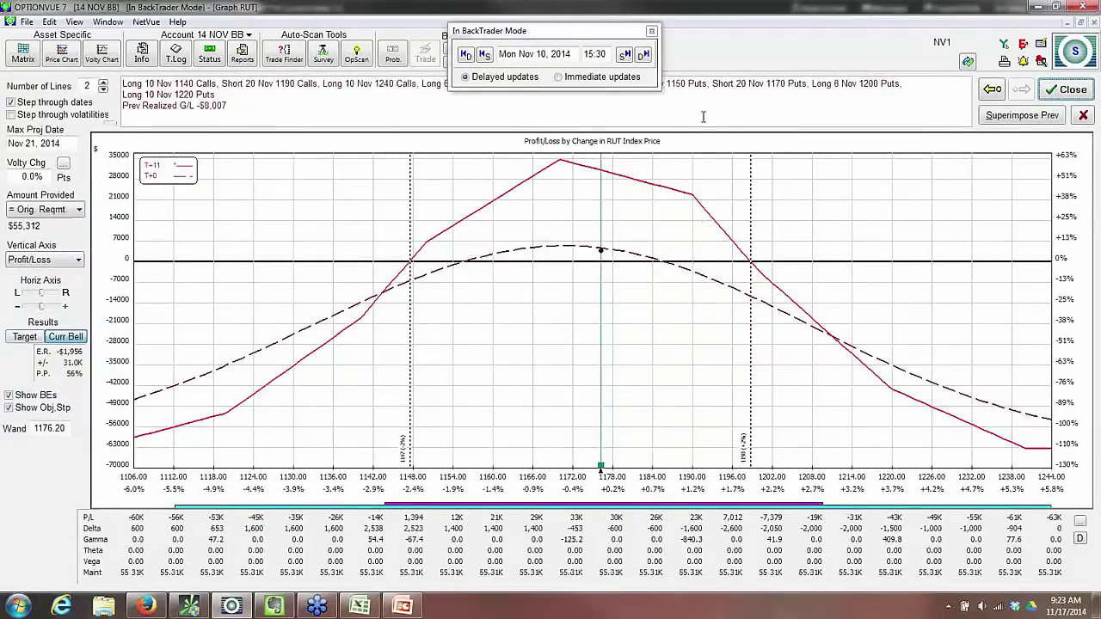
{"action": "left_click", "coordinate": [1068, 92]}
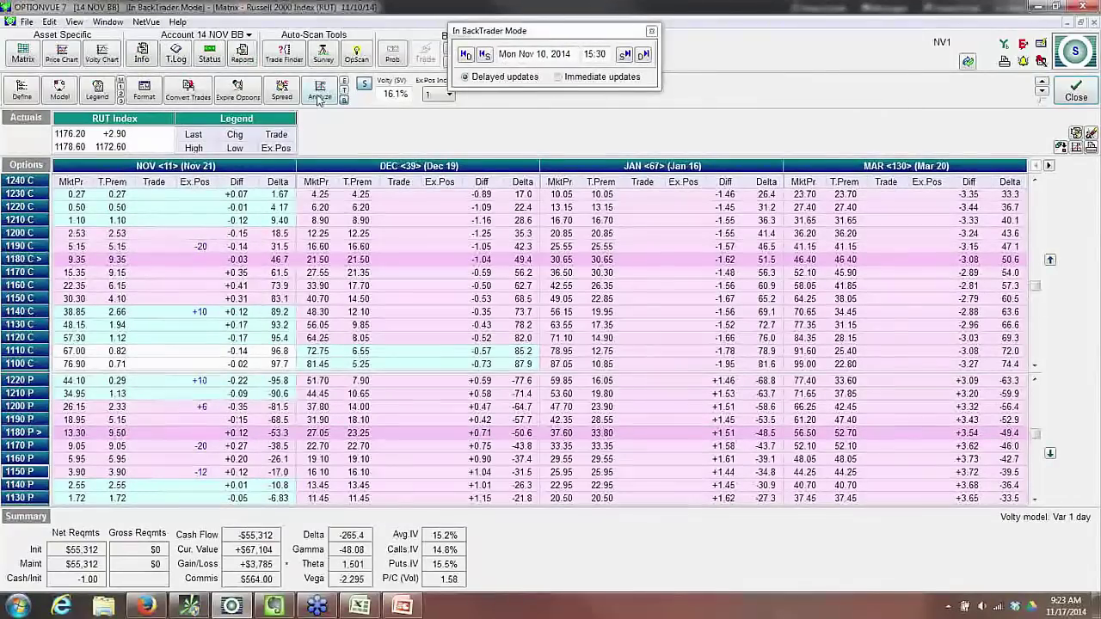
Look through the Nov 10 and Nov 11 entries in the 14 NOV BB transaction log and close it
{"action": "left_click", "coordinate": [175, 56]}
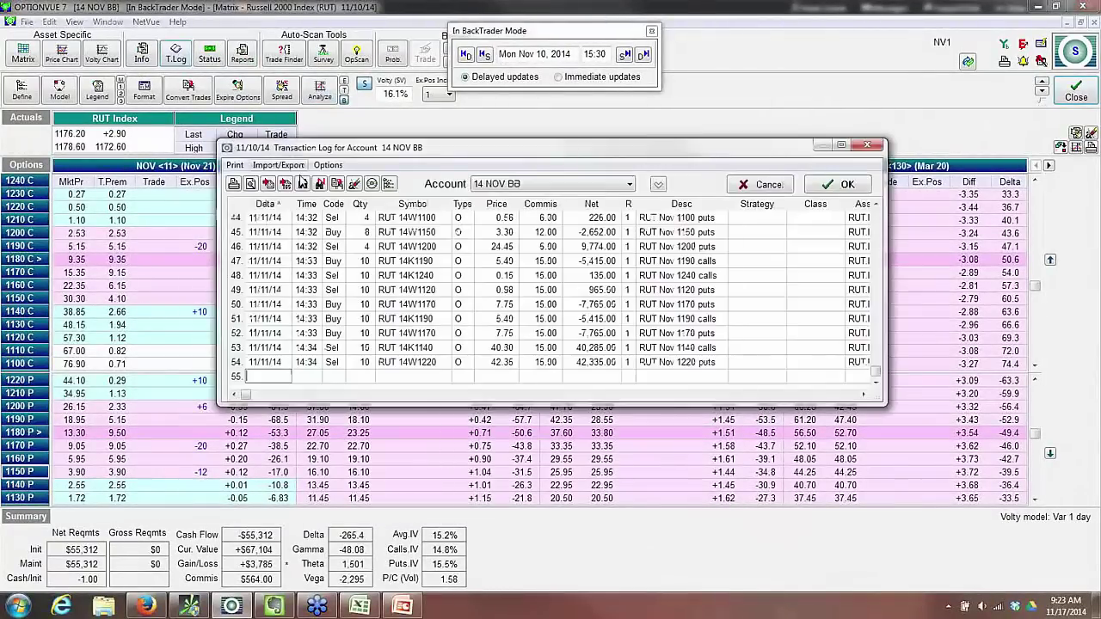
{"action": "scroll", "coordinate": [278, 290], "scroll_direction": "down", "scroll_amount": 1}
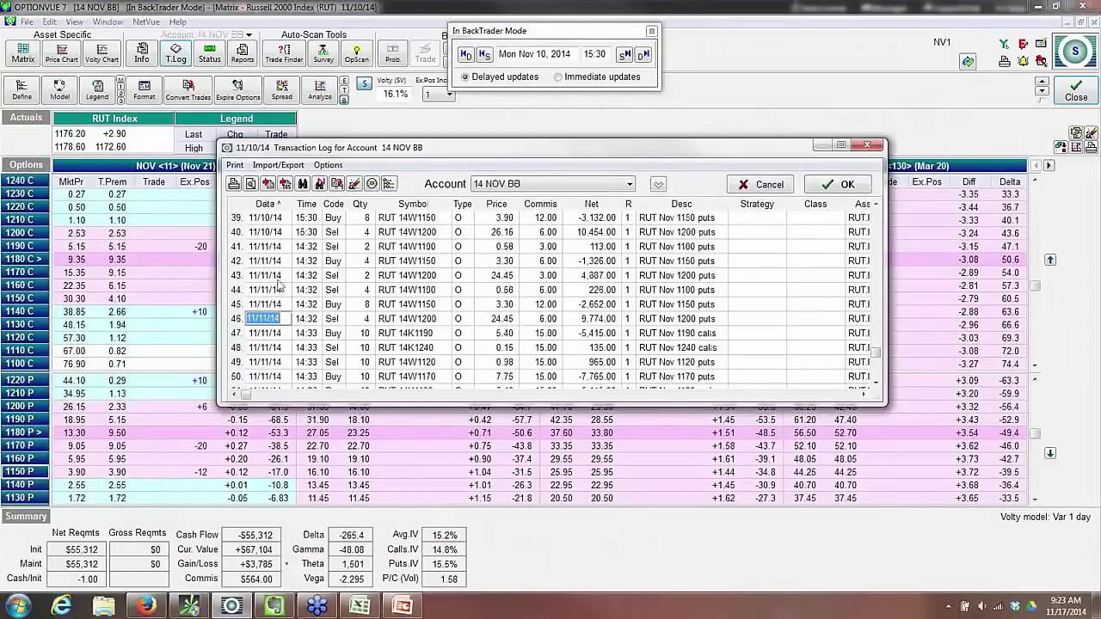
{"action": "scroll", "coordinate": [271, 350], "scroll_direction": "down", "scroll_amount": 2}
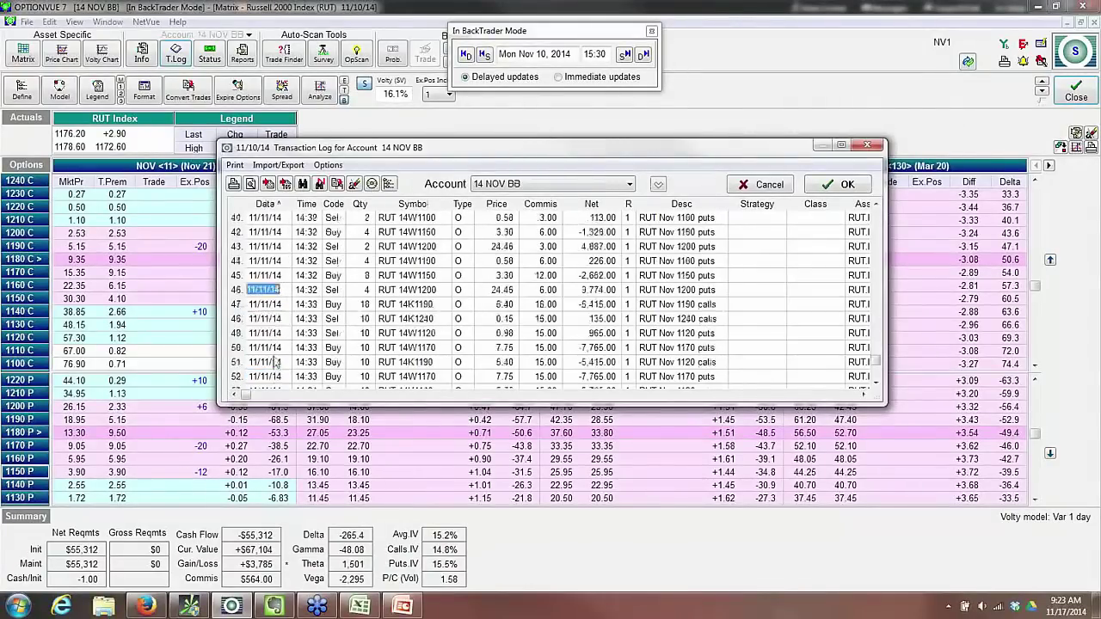
{"action": "left_click", "coordinate": [834, 185]}
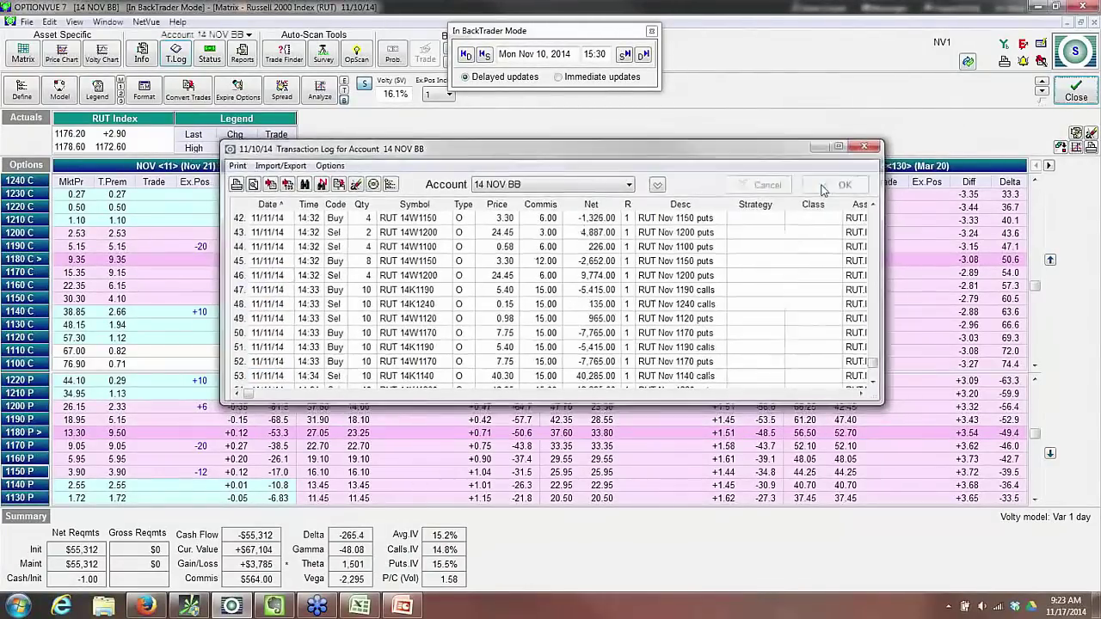
Advance the backtest to Tue Nov 11, 2014 at 15:30 and check the November calls and puts for open positions
{"action": "left_click", "coordinate": [643, 54]}
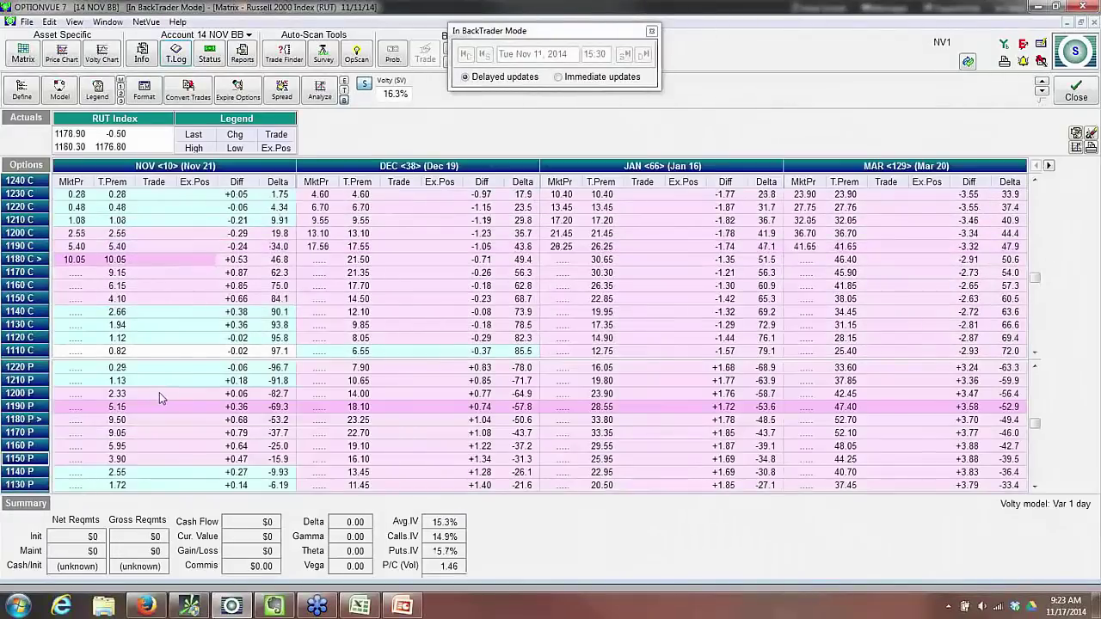
{"action": "left_click", "coordinate": [169, 402]}
{"action": "scroll", "coordinate": [170, 402], "scroll_direction": "down", "scroll_amount": 6}
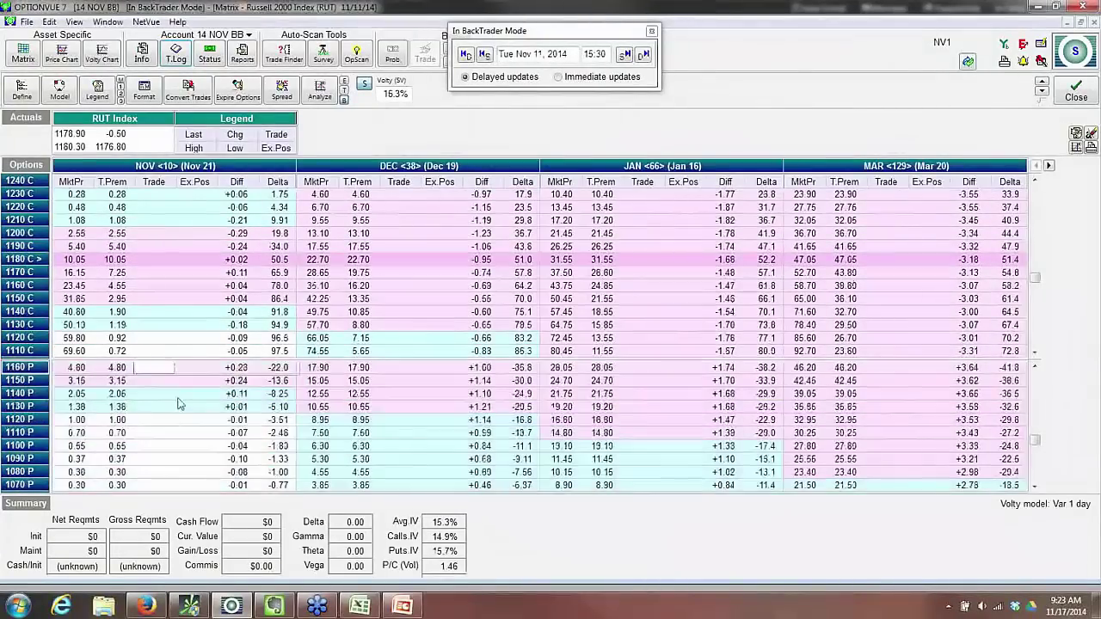
{"action": "left_click", "coordinate": [192, 313]}
{"action": "scroll", "coordinate": [192, 312], "scroll_direction": "up", "scroll_amount": 4}
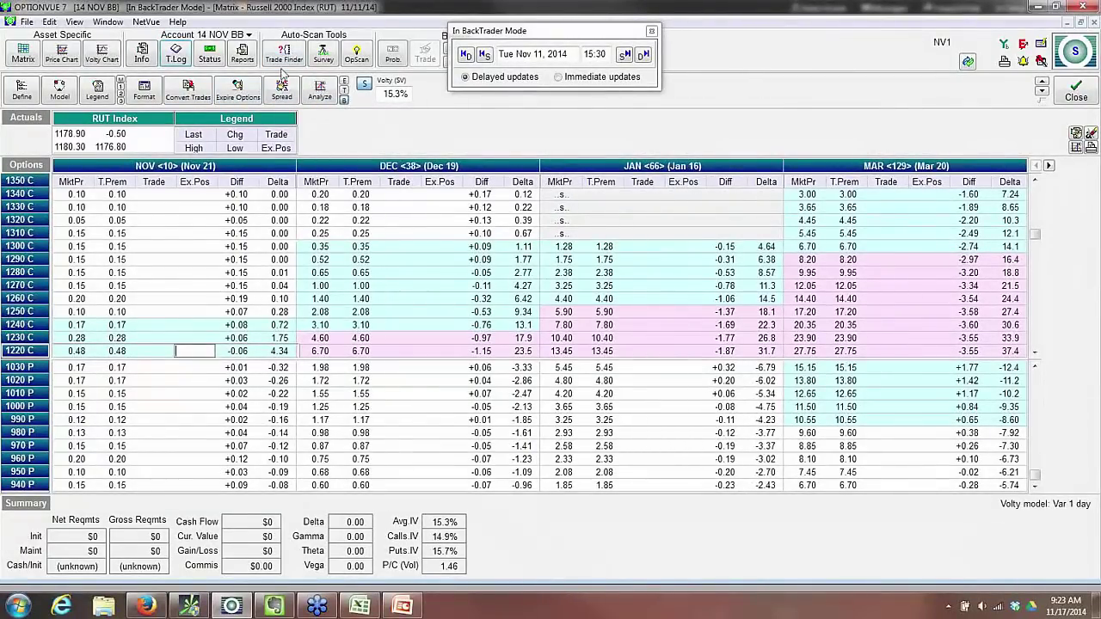
Review the combined gain/loss report for the 14 NOV BB account and close it
{"action": "left_click", "coordinate": [244, 55]}
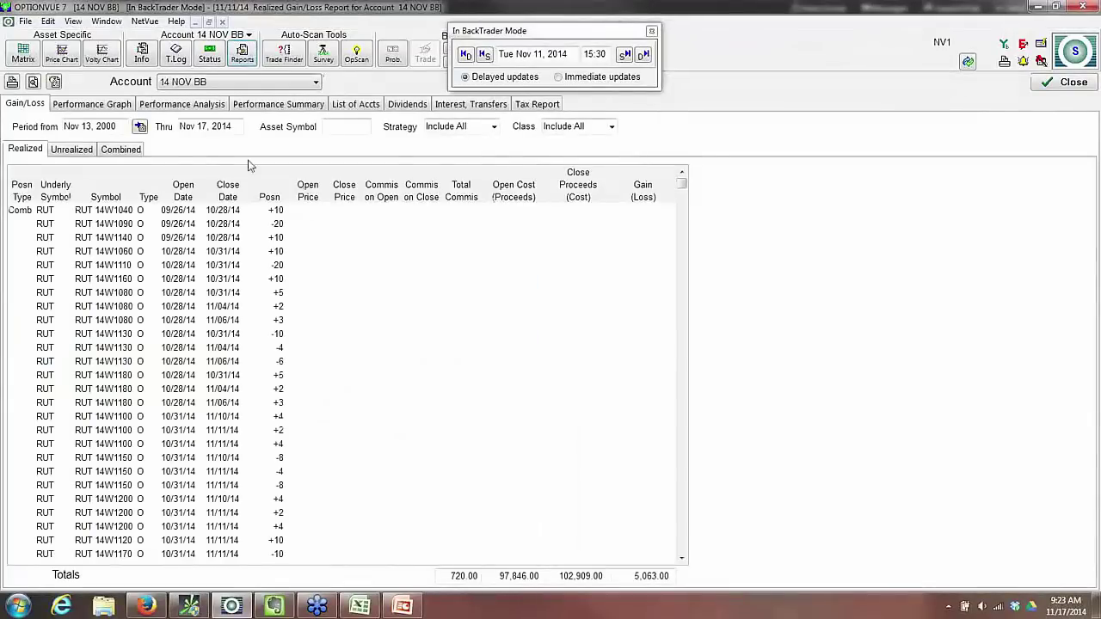
{"action": "left_click", "coordinate": [127, 153]}
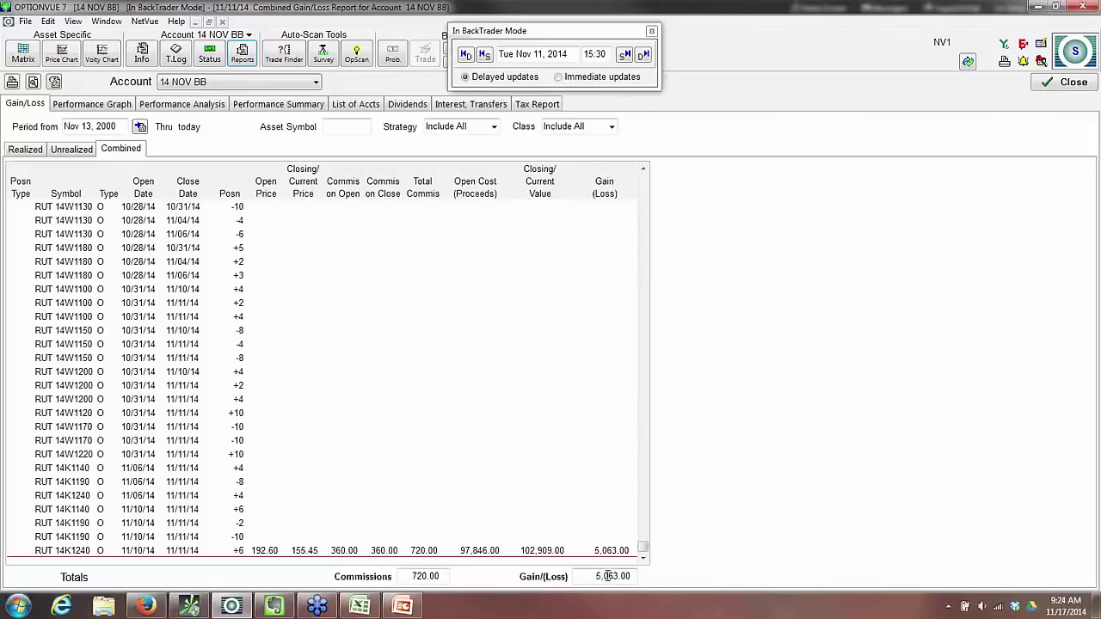
{"action": "left_click", "coordinate": [1053, 83]}
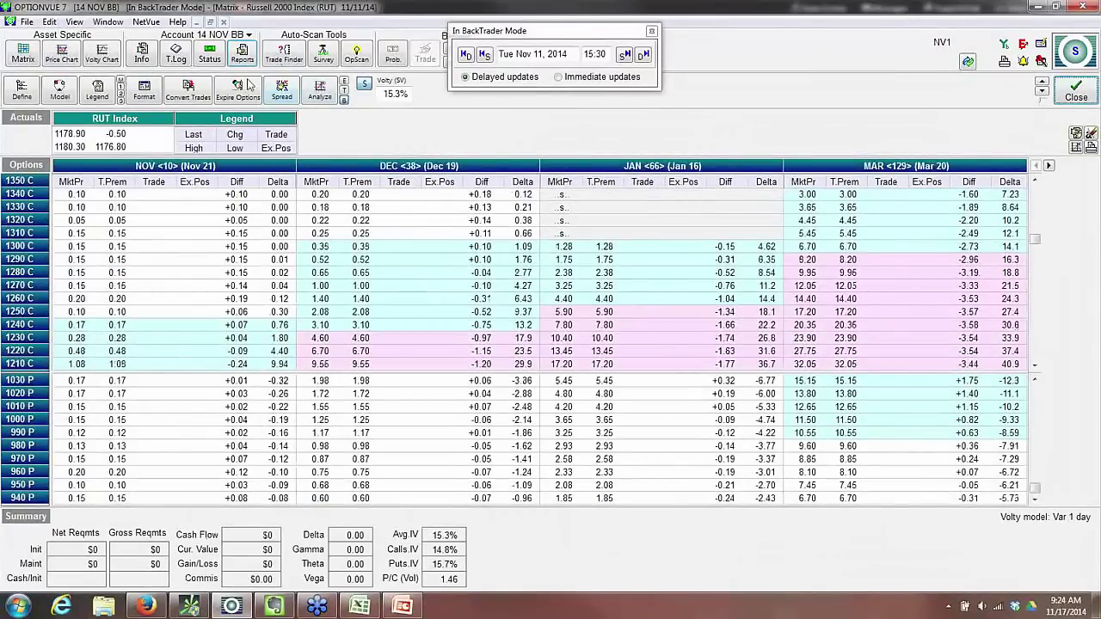
Look through the Nov 11 closing trades in the 14 NOV BB transaction log and close it
{"action": "left_click", "coordinate": [176, 53]}
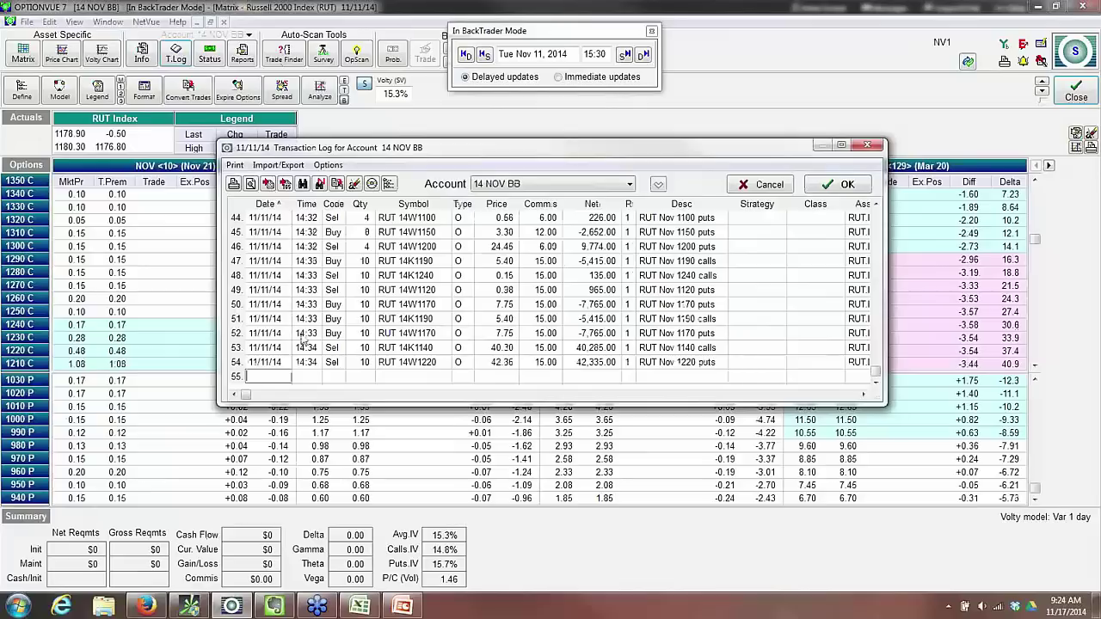
{"action": "scroll", "coordinate": [310, 284], "scroll_direction": "up", "scroll_amount": 2}
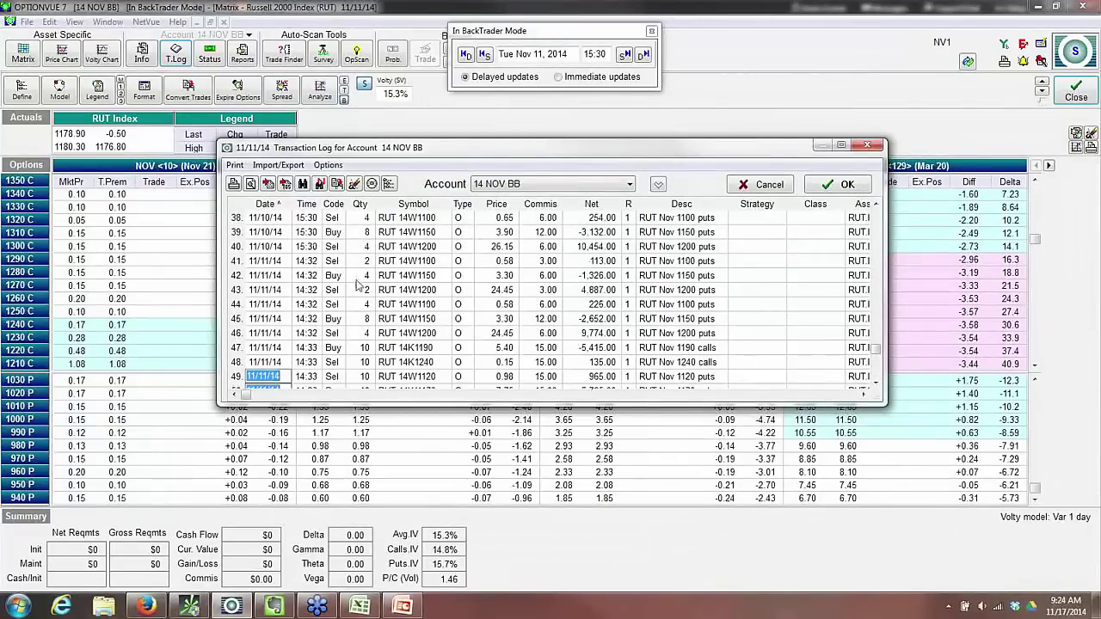
{"action": "scroll", "coordinate": [375, 340], "scroll_direction": "down", "scroll_amount": 1}
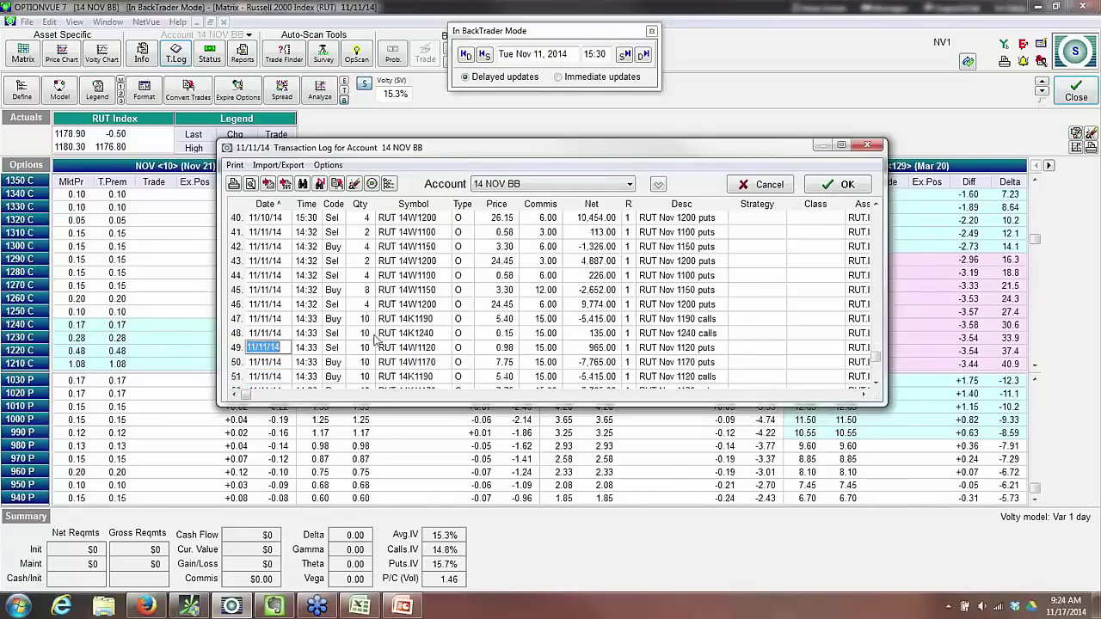
{"action": "scroll", "coordinate": [368, 301], "scroll_direction": "down", "scroll_amount": 2}
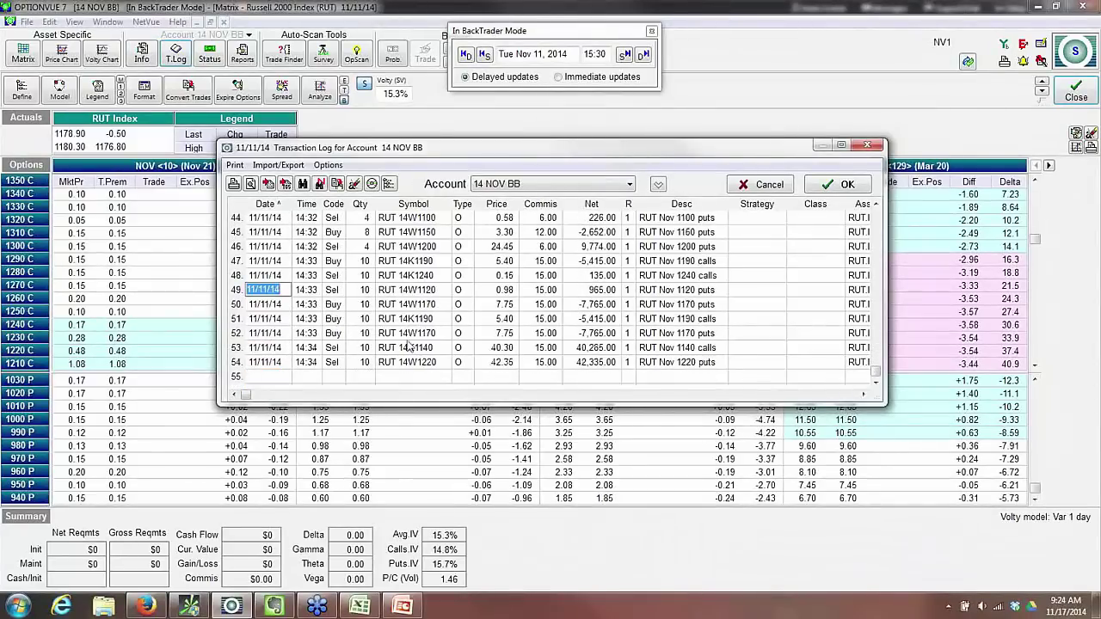
{"action": "left_click", "coordinate": [839, 185]}
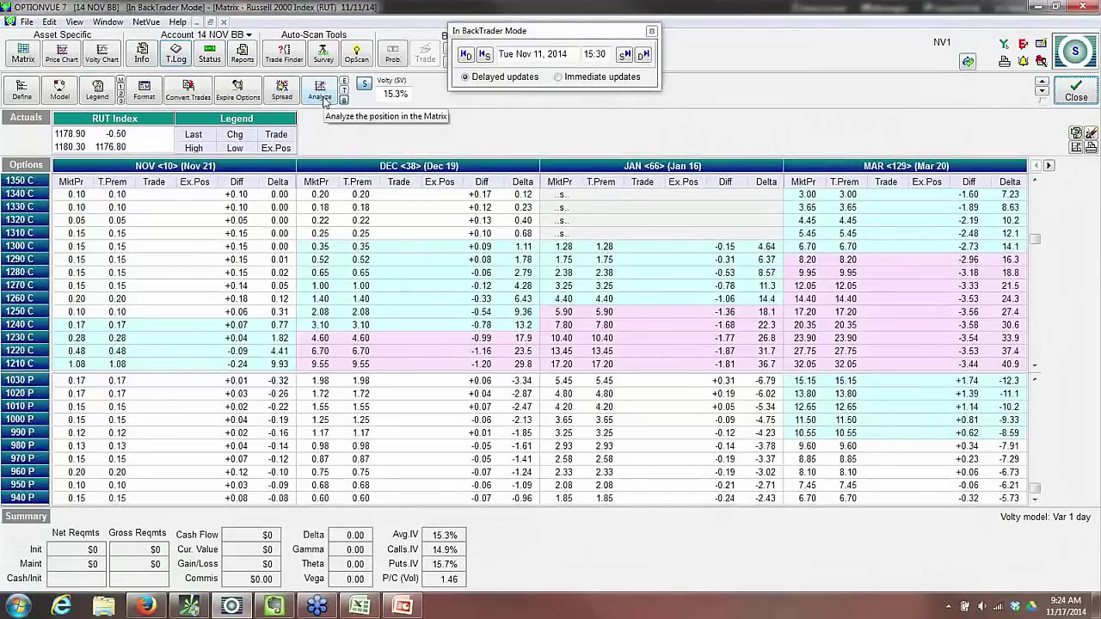
Switch to the 2014 Profit Projections workbook in Excel and examine the strategies' monthly results, wins, losses and plan summary
{"action": "left_click", "coordinate": [362, 607]}
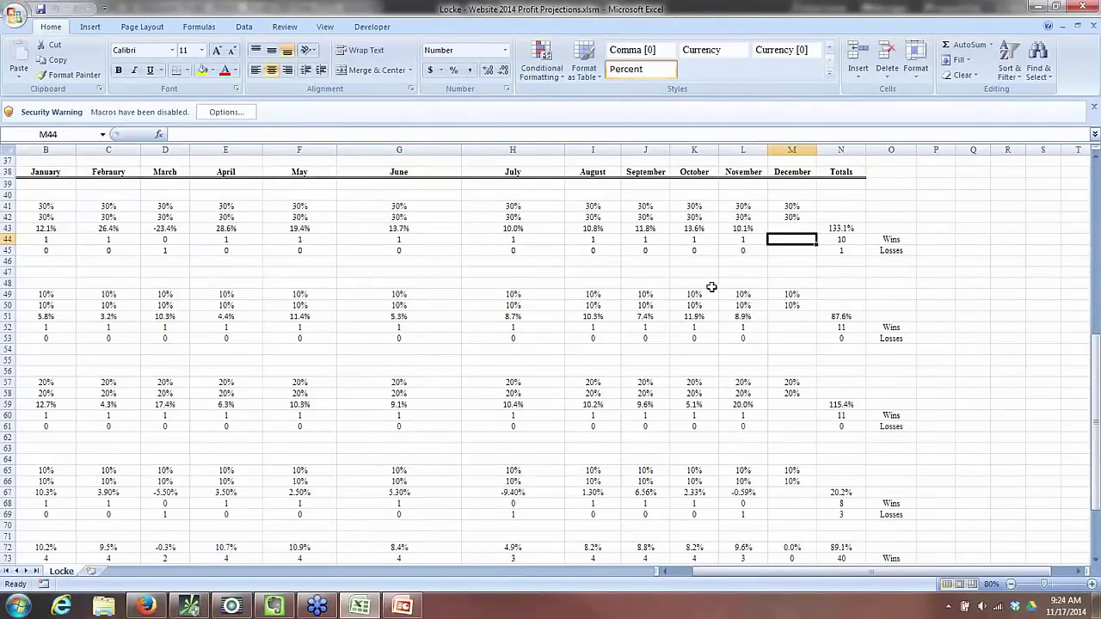
{"action": "left_click_drag", "start_coordinate": [695, 572], "coordinate": [731, 575]}
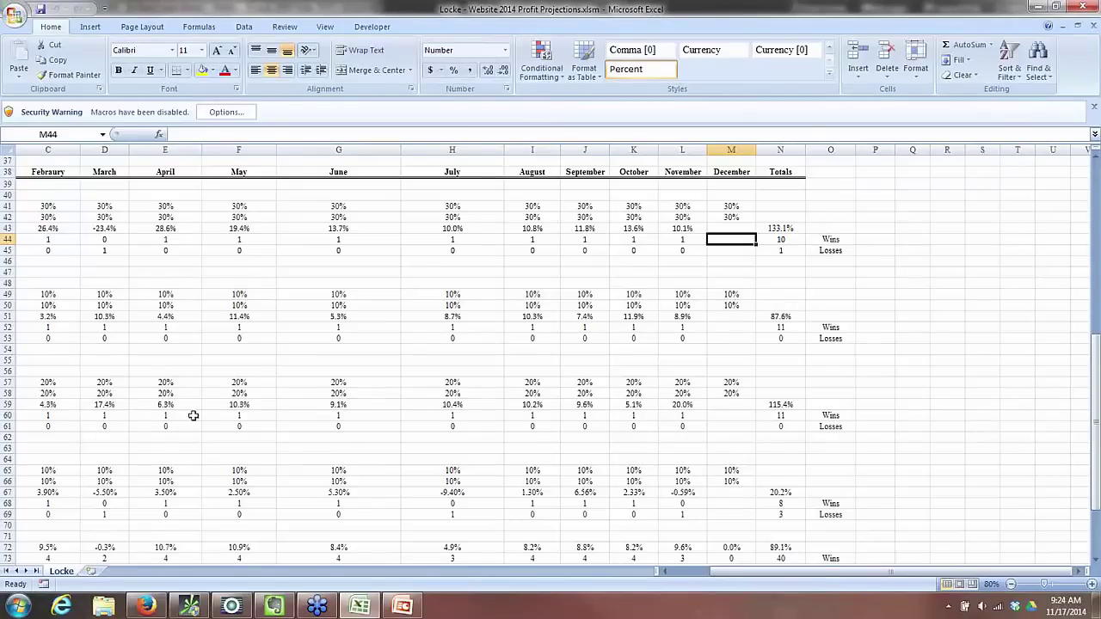
{"action": "scroll", "coordinate": [710, 424], "scroll_direction": "down", "scroll_amount": 2}
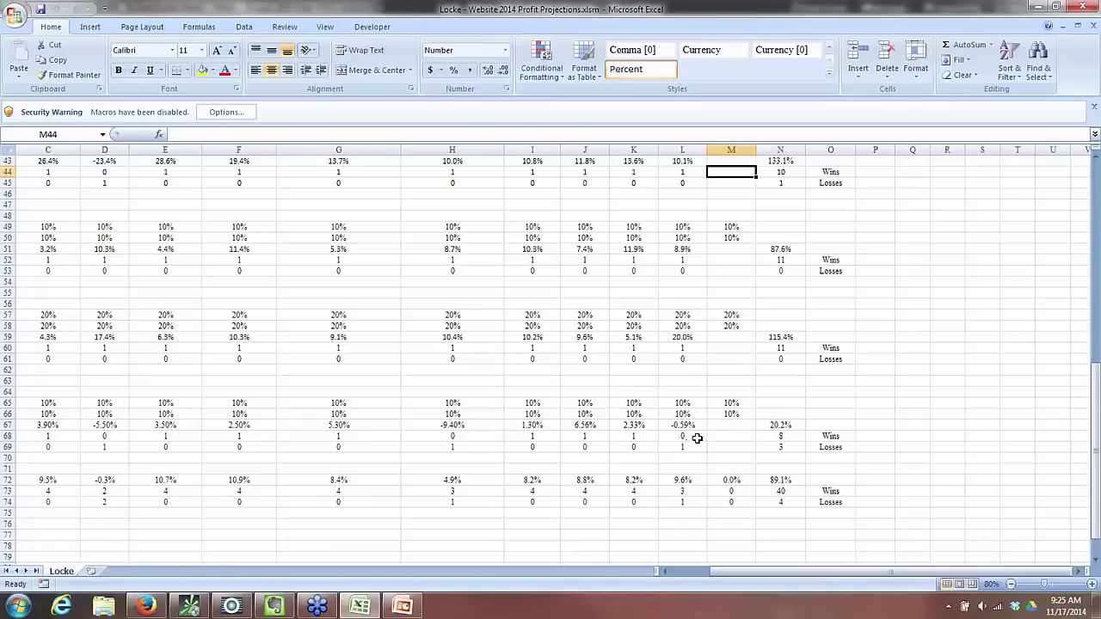
{"action": "scroll", "coordinate": [706, 416], "scroll_direction": "up", "scroll_amount": 4}
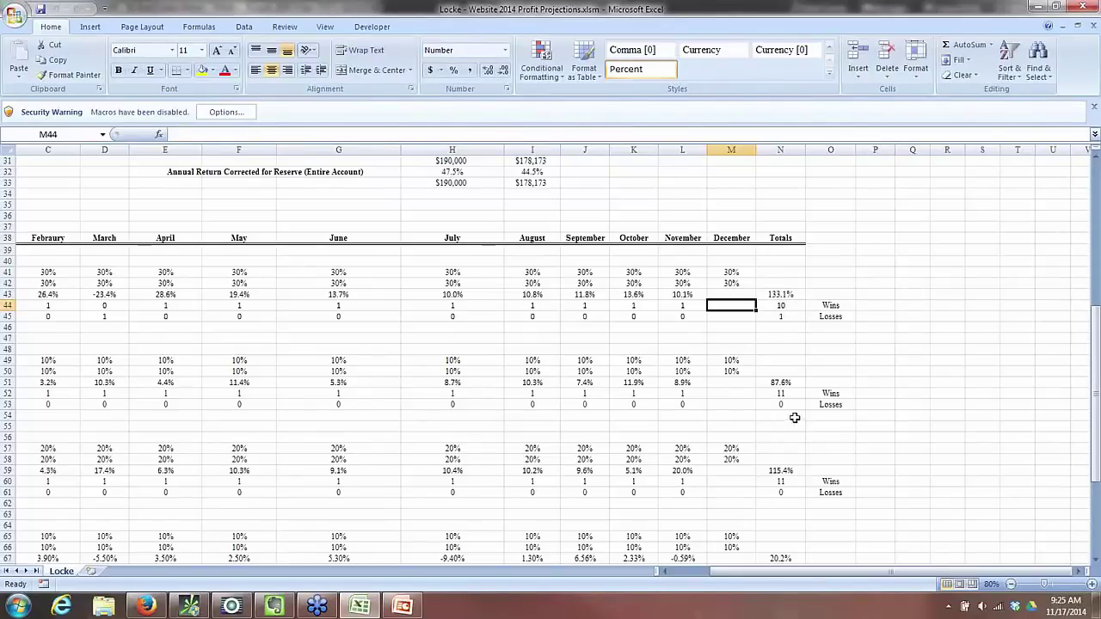
{"action": "scroll", "coordinate": [791, 418], "scroll_direction": "down", "scroll_amount": 1}
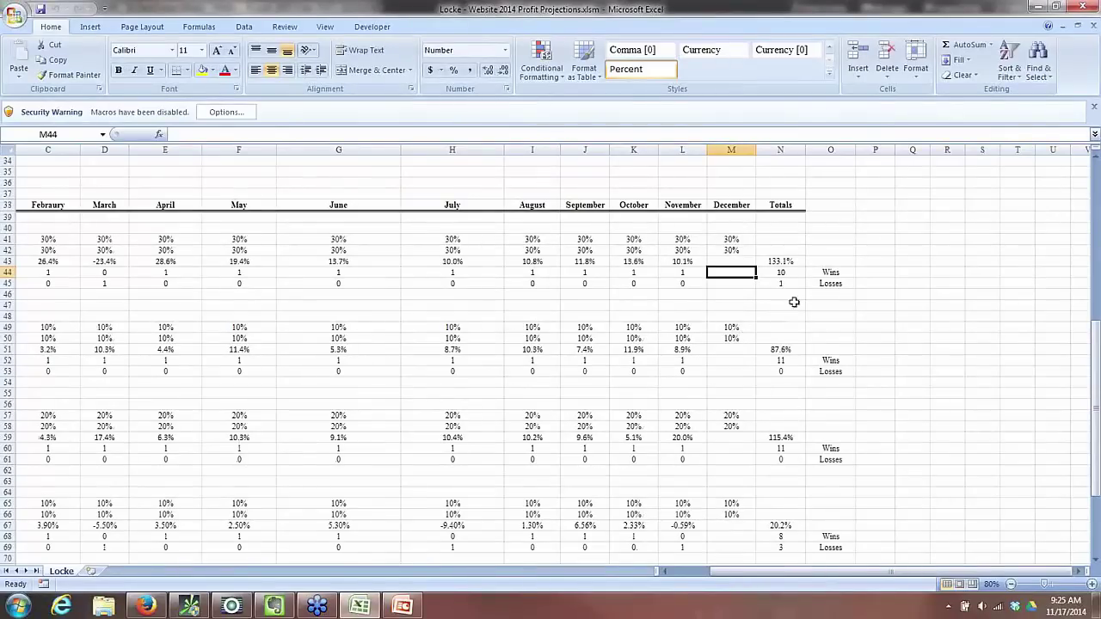
{"action": "scroll", "coordinate": [678, 263], "scroll_direction": "up", "scroll_amount": 2}
{"action": "scroll", "coordinate": [533, 277], "scroll_direction": "up", "scroll_amount": 9}
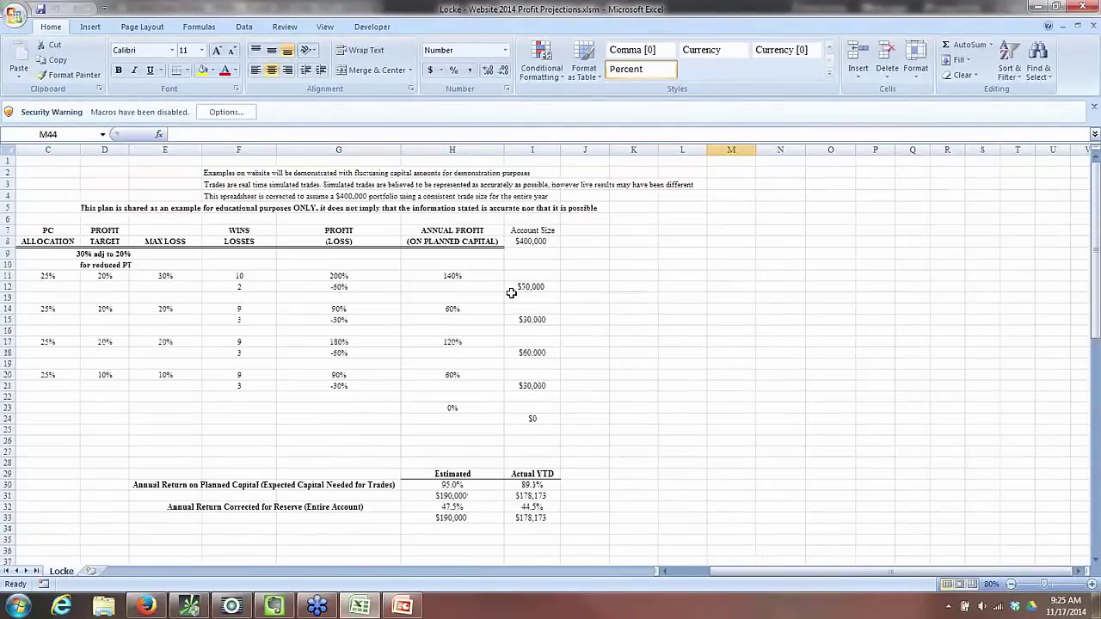
Set the Bearish Butterfly's planned wins to 9 and losses to 3 in cells F11 and F12
{"action": "double_click", "coordinate": [240, 275]}
{"action": "left_click_drag", "start_coordinate": [240, 275], "coordinate": [228, 274]}
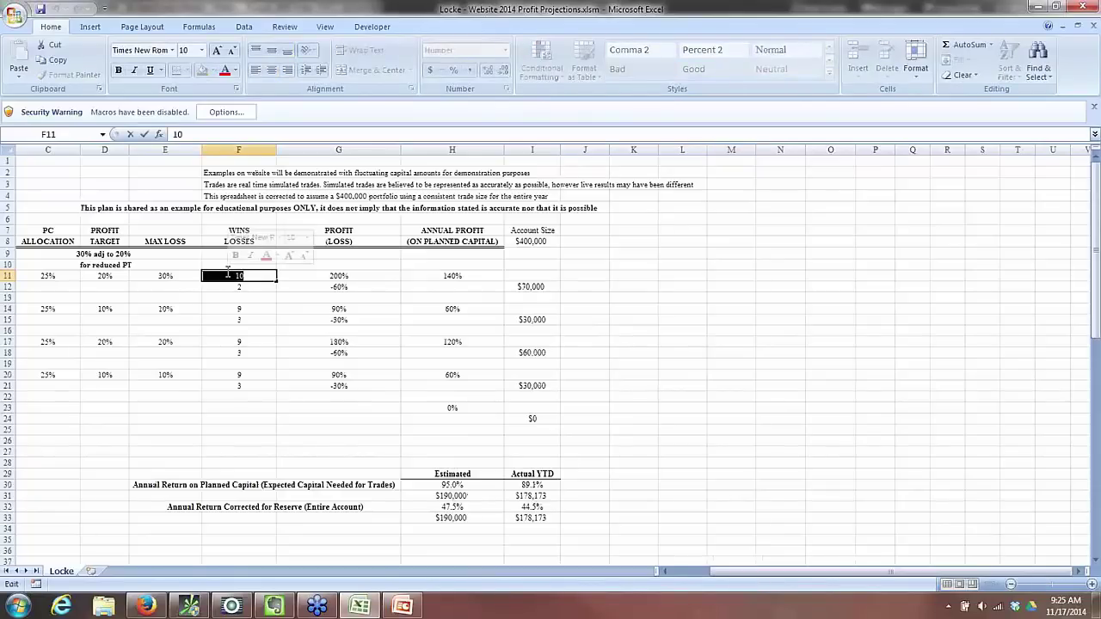
{"action": "type", "text": "9"}
{"action": "double_click", "coordinate": [237, 285]}
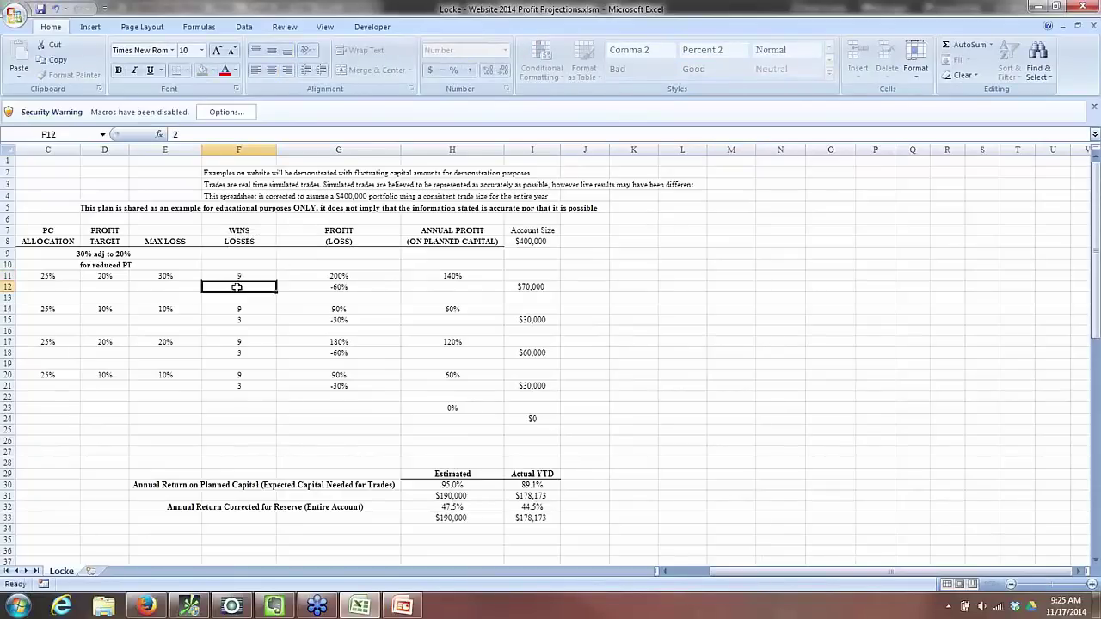
{"action": "left_click_drag", "start_coordinate": [240, 286], "coordinate": [238, 288]}
{"action": "type", "text": "3"}
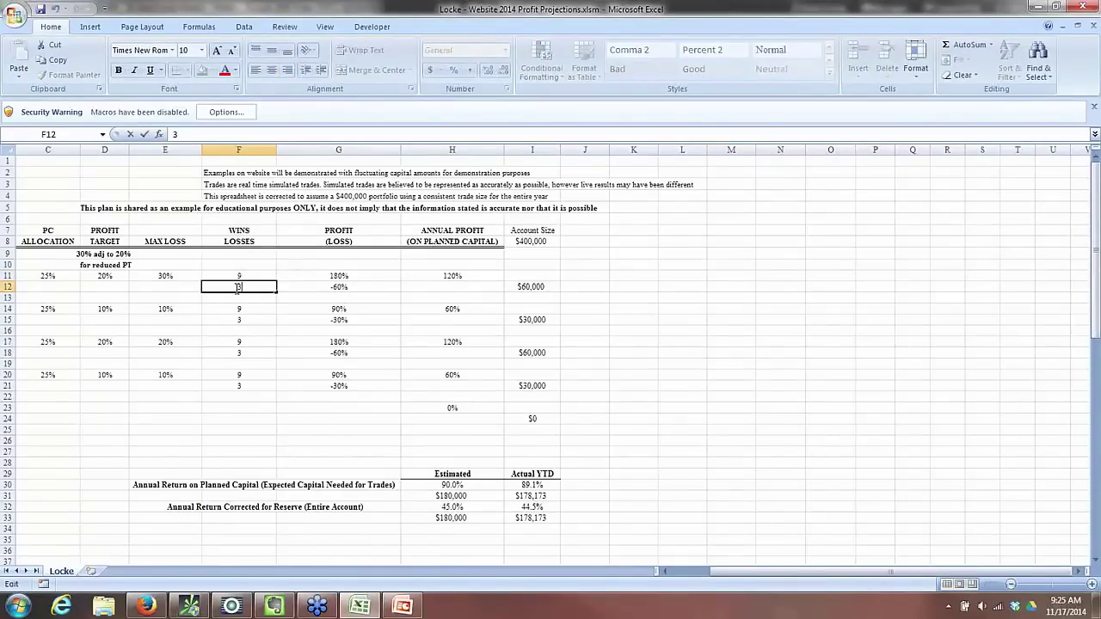
{"action": "key", "text": "Return"}
{"action": "left_click", "coordinate": [265, 344]}
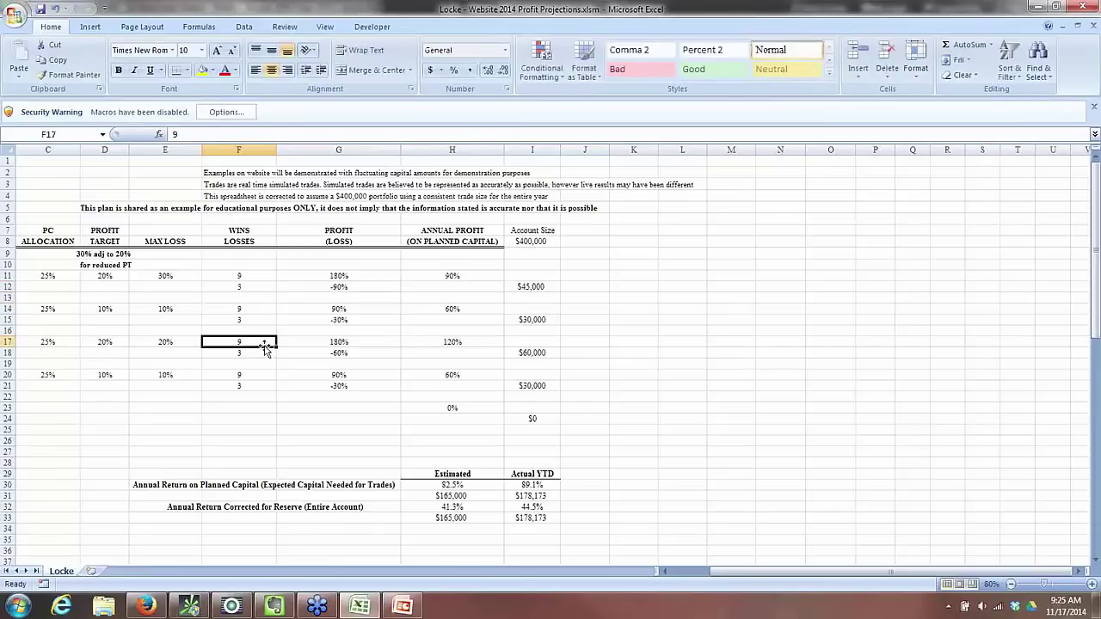
{"action": "left_click", "coordinate": [262, 280]}
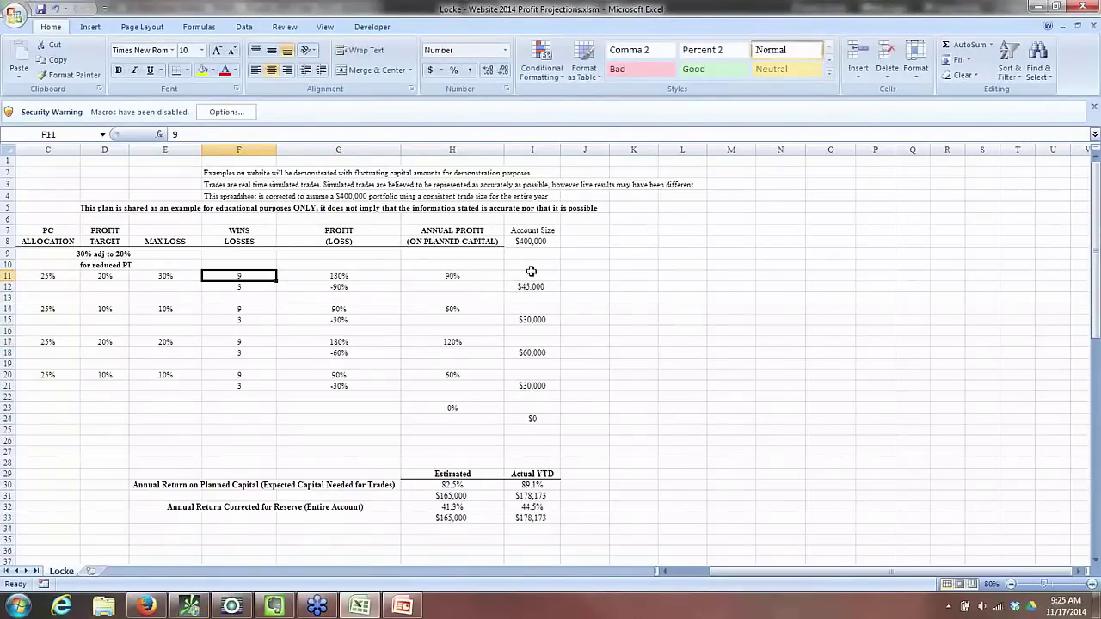
Compare the planned annual profit of each strategy and the estimated annual returns with the year-to-date totals
{"action": "scroll", "coordinate": [554, 353], "scroll_direction": "down", "scroll_amount": 8}
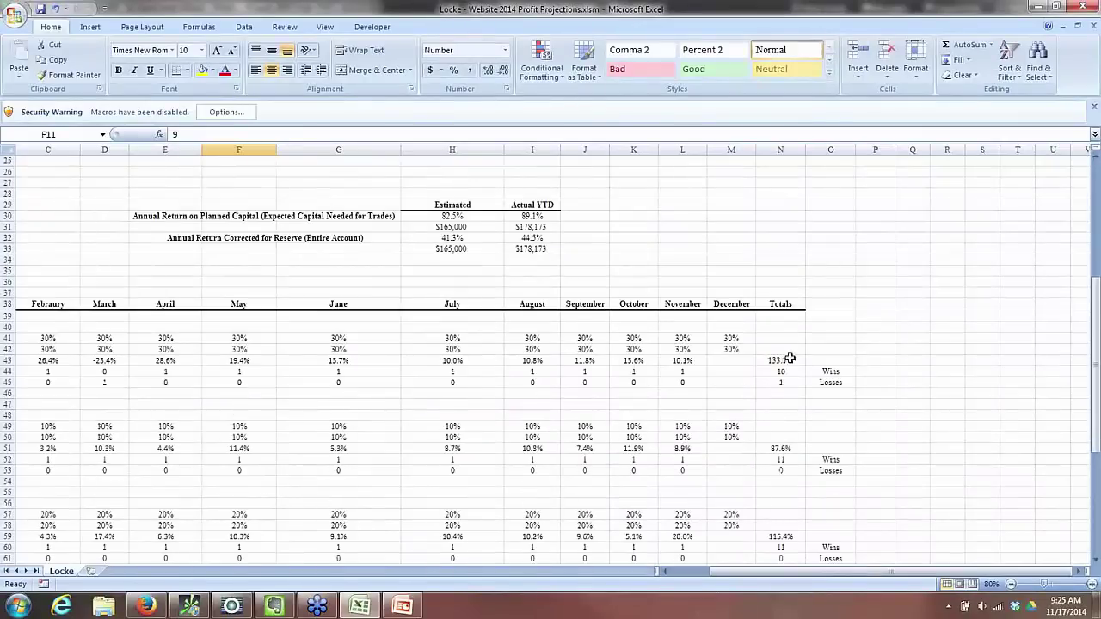
{"action": "scroll", "coordinate": [602, 353], "scroll_direction": "up", "scroll_amount": 8}
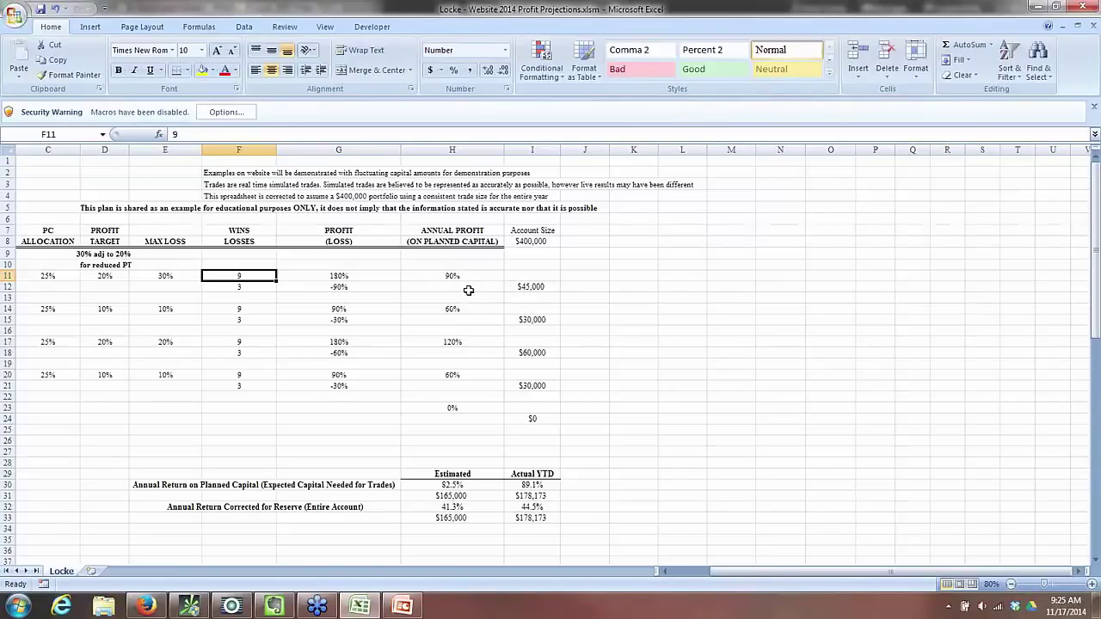
{"action": "scroll", "coordinate": [465, 286], "scroll_direction": "down", "scroll_amount": 1}
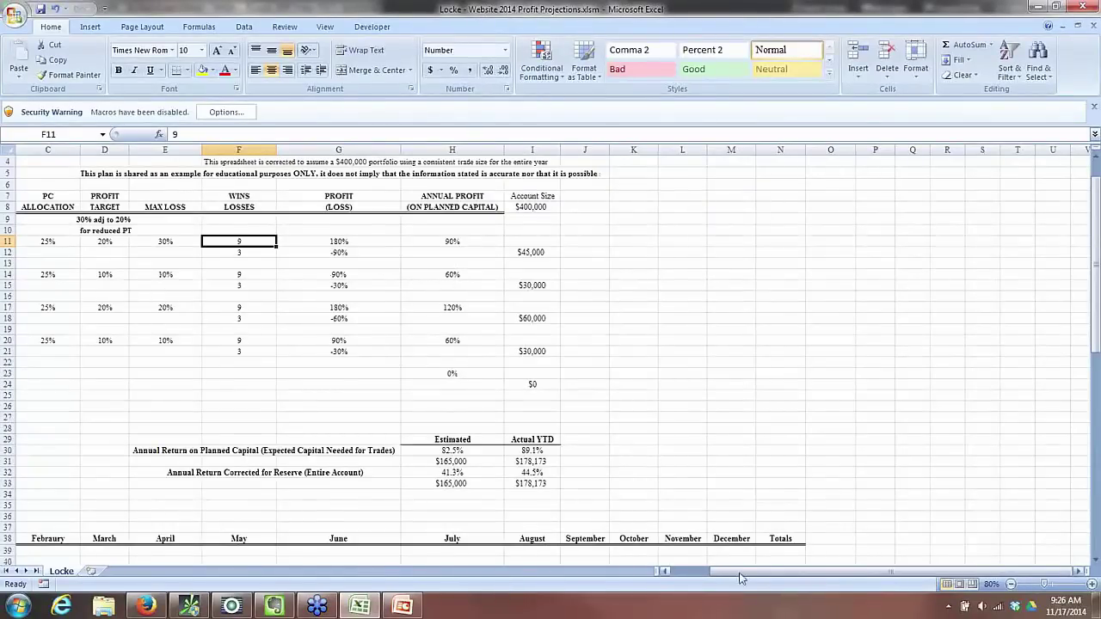
{"action": "left_click_drag", "start_coordinate": [739, 567], "coordinate": [722, 569]}
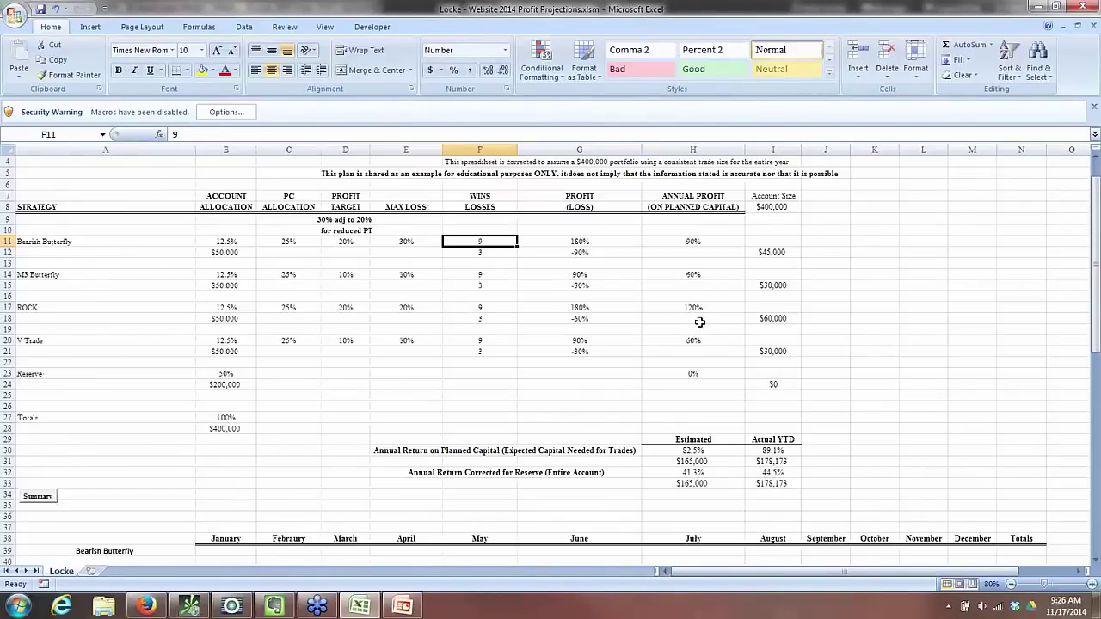
{"action": "scroll", "coordinate": [699, 334], "scroll_direction": "down", "scroll_amount": 1}
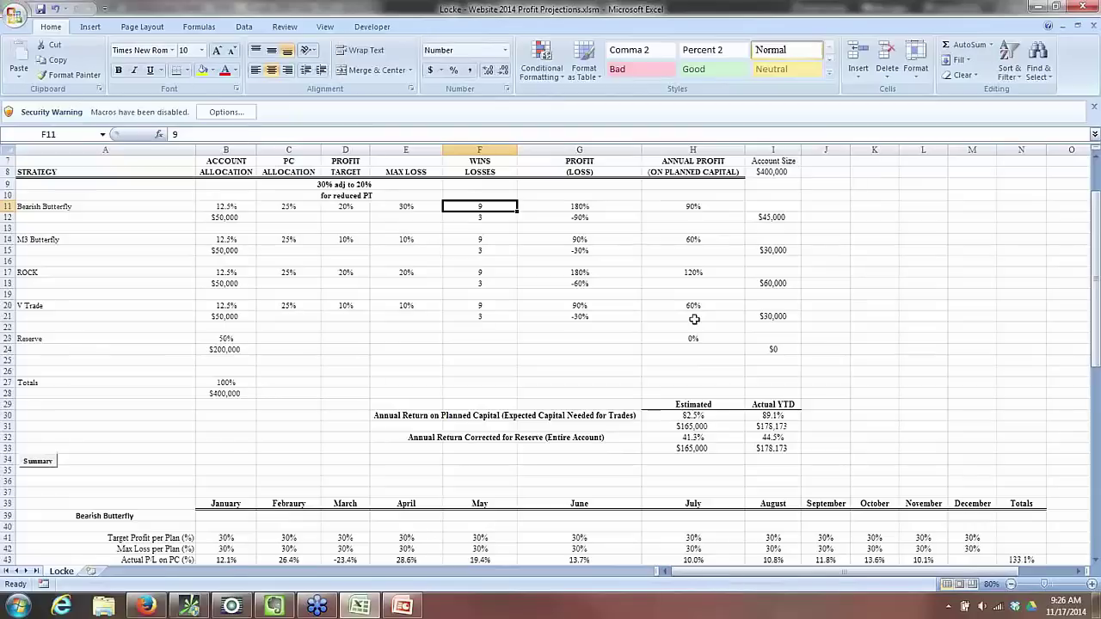
Review the monthly results of each strategy and the combined averages, wins and losses, then close the profit projections workbook
{"action": "scroll", "coordinate": [674, 331], "scroll_direction": "down", "scroll_amount": 10}
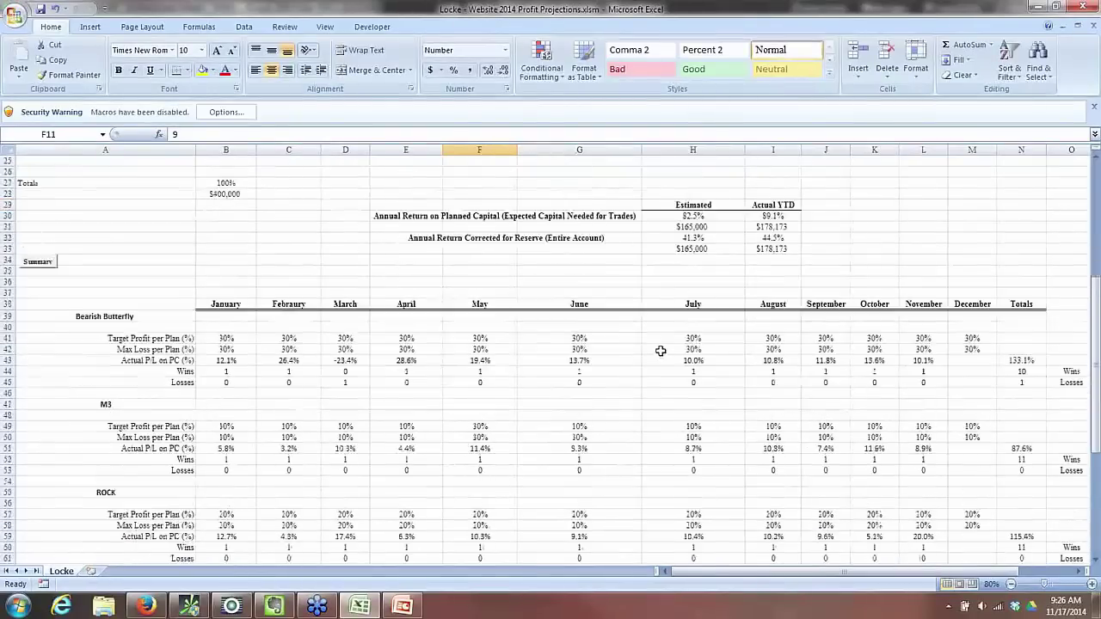
{"action": "scroll", "coordinate": [661, 351], "scroll_direction": "down", "scroll_amount": 1}
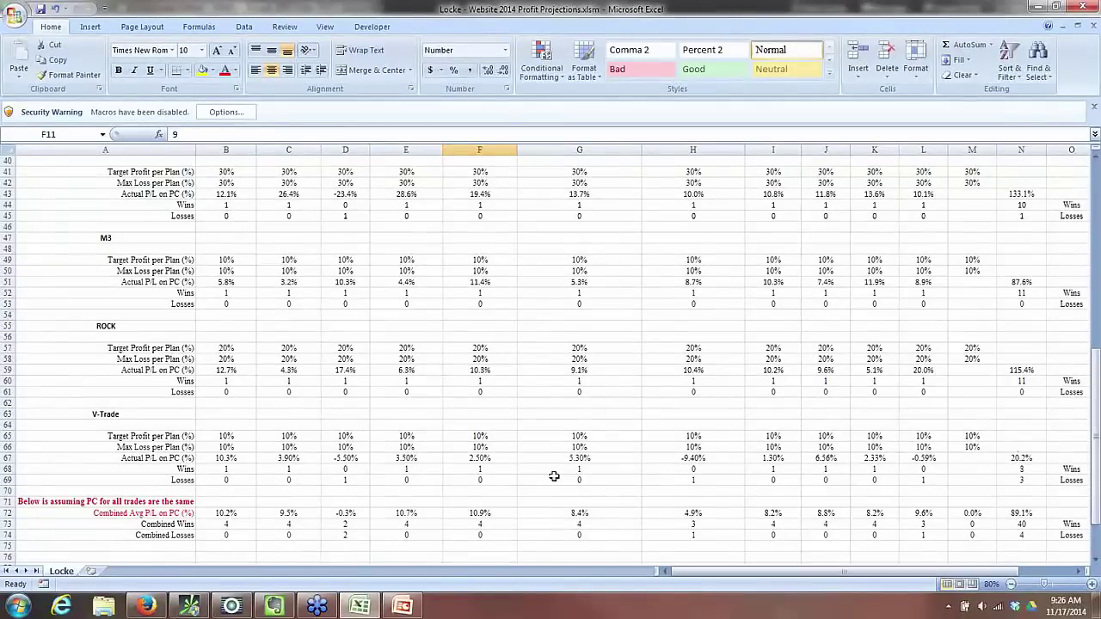
{"action": "scroll", "coordinate": [731, 444], "scroll_direction": "up", "scroll_amount": 5}
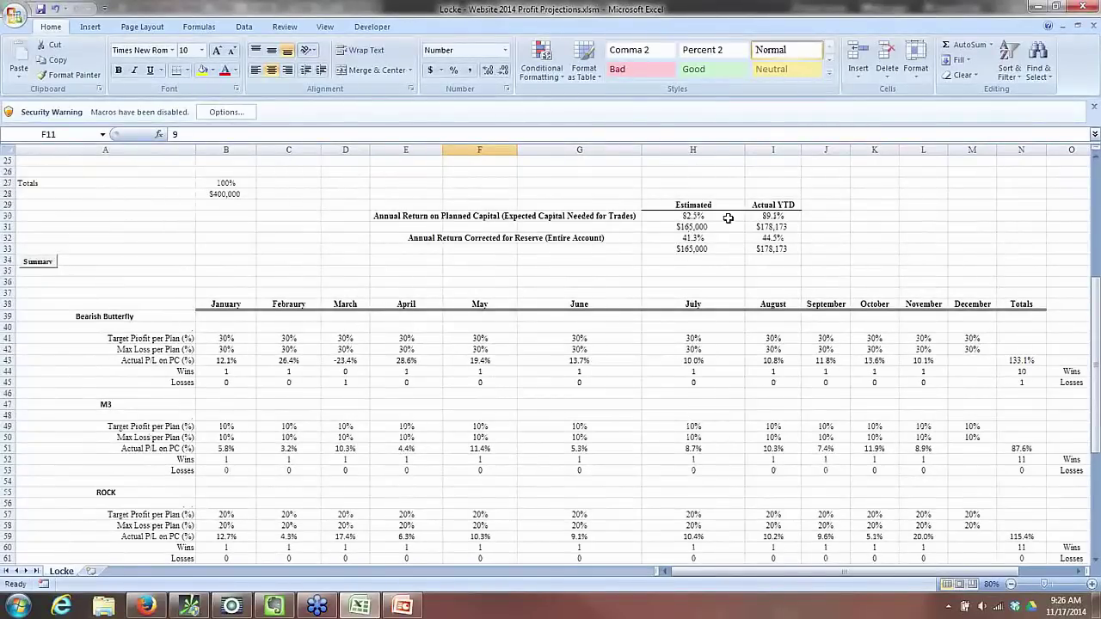
{"action": "scroll", "coordinate": [886, 342], "scroll_direction": "down", "scroll_amount": 3}
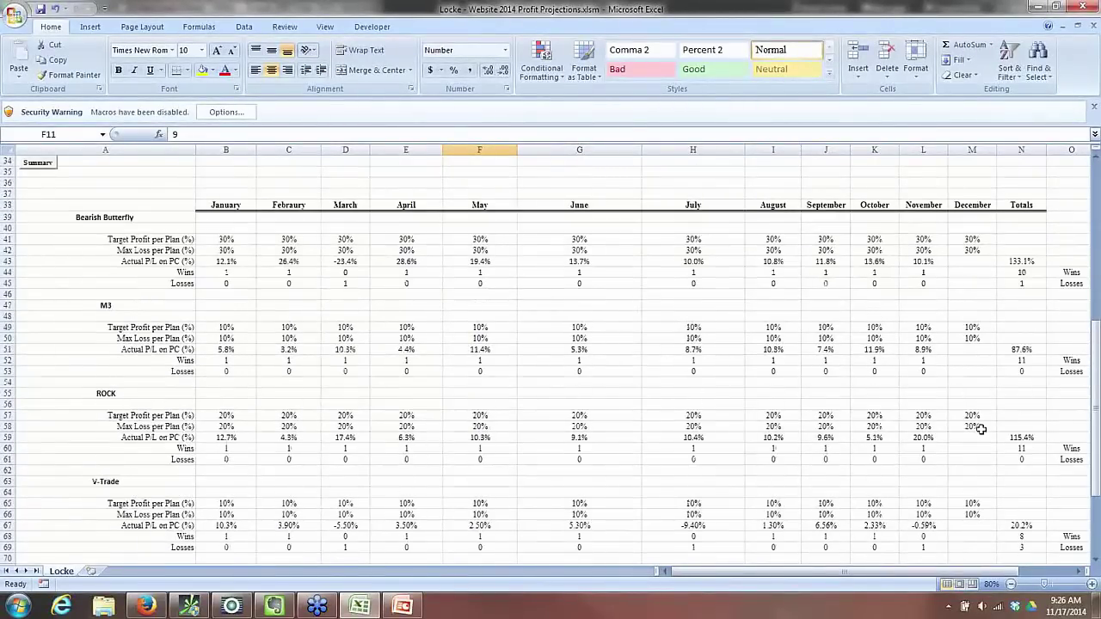
{"action": "scroll", "coordinate": [981, 428], "scroll_direction": "down", "scroll_amount": 3}
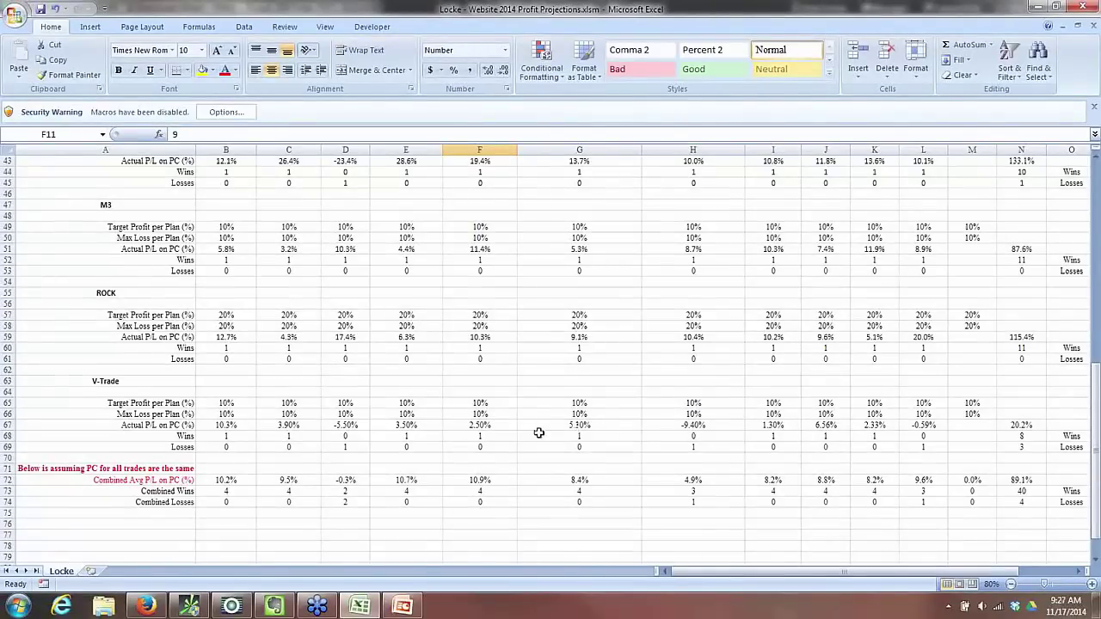
{"action": "scroll", "coordinate": [628, 462], "scroll_direction": "down", "scroll_amount": 3}
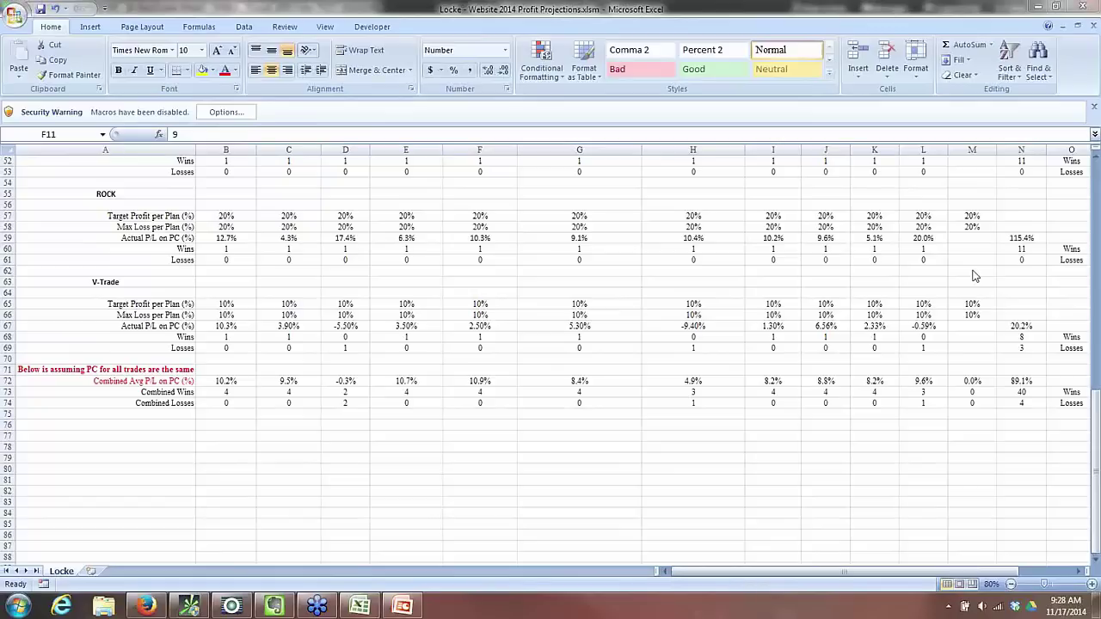
{"action": "left_click", "coordinate": [1086, 7]}
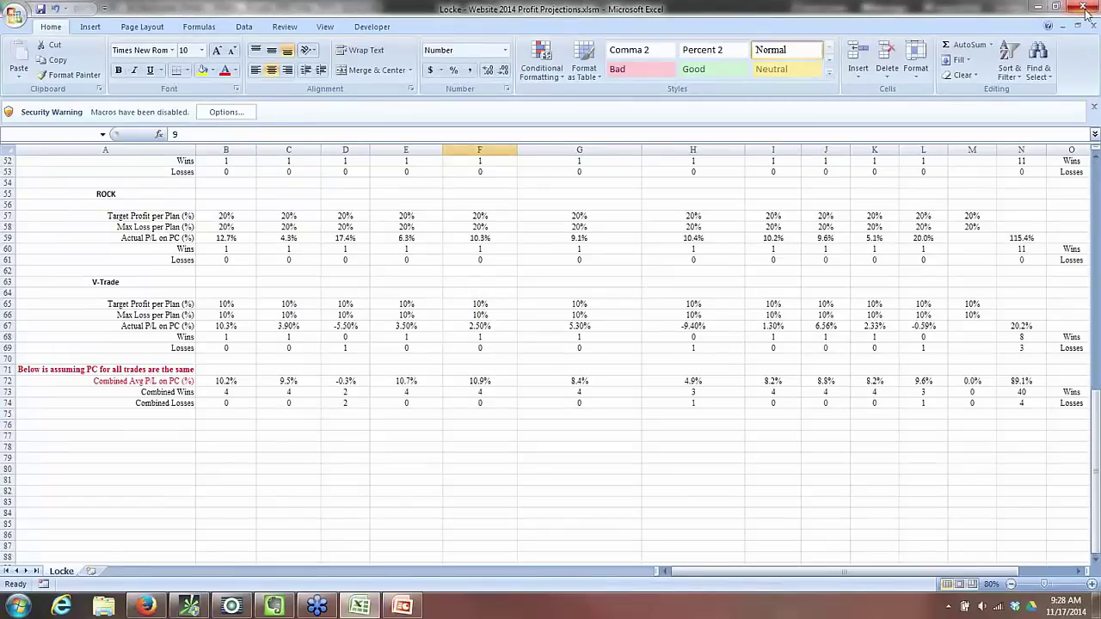
{"action": "left_click", "coordinate": [499, 337]}
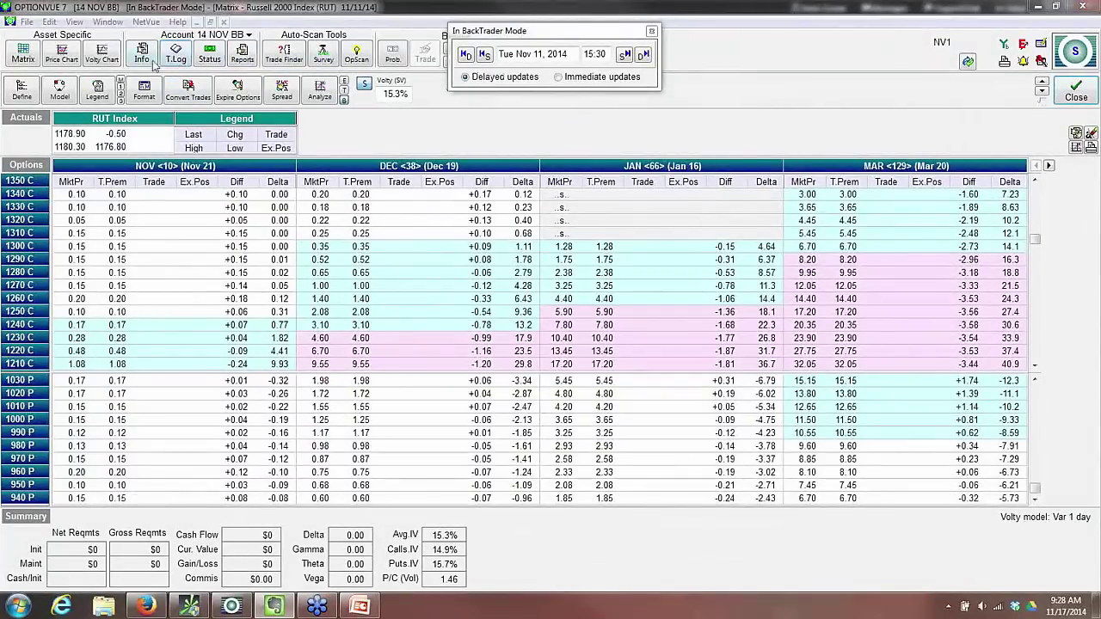
Switch to the 14 Dec V Condor account in the OptionVue matrix
{"action": "left_click", "coordinate": [178, 35]}
{"action": "scroll", "coordinate": [188, 160], "scroll_direction": "up", "scroll_amount": 5}
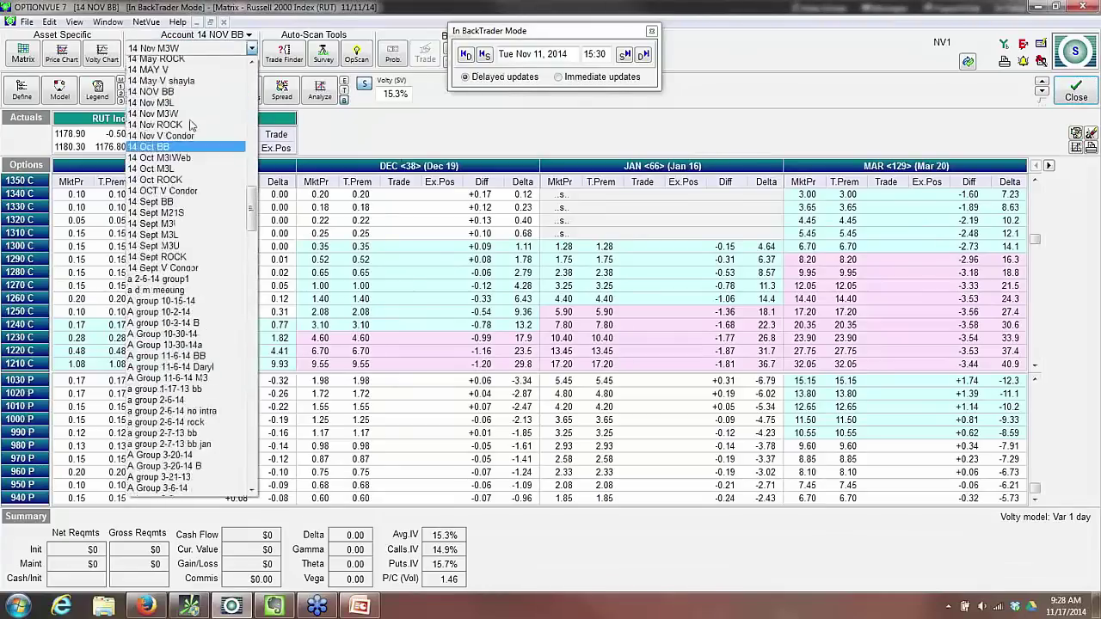
{"action": "scroll", "coordinate": [187, 159], "scroll_direction": "down", "scroll_amount": 2}
{"action": "scroll", "coordinate": [172, 154], "scroll_direction": "up", "scroll_amount": 9}
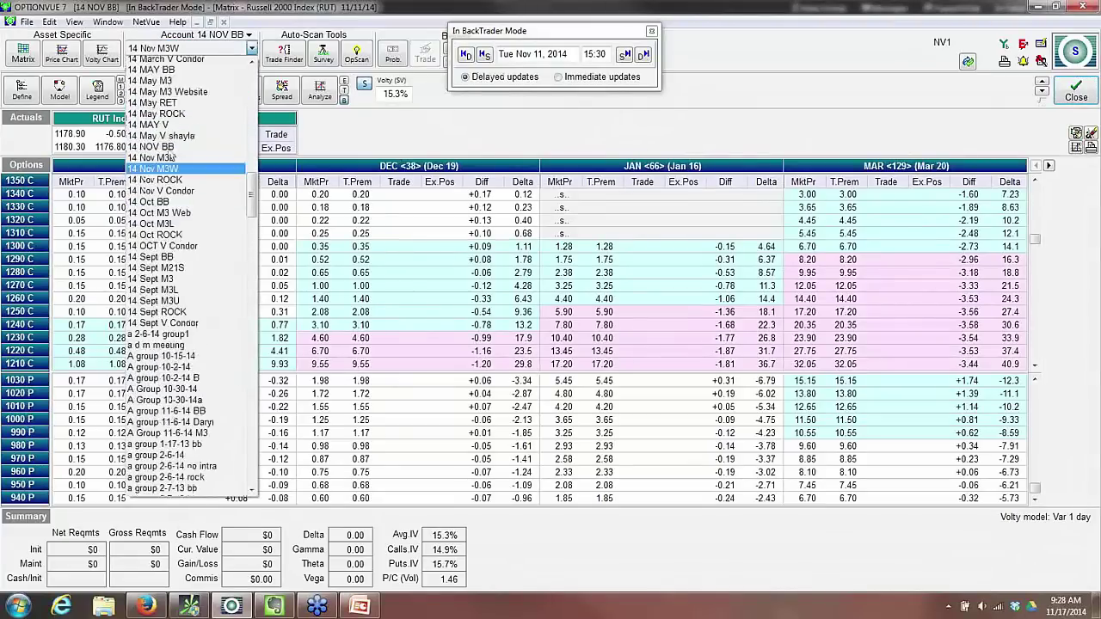
{"action": "scroll", "coordinate": [168, 153], "scroll_direction": "up", "scroll_amount": 5}
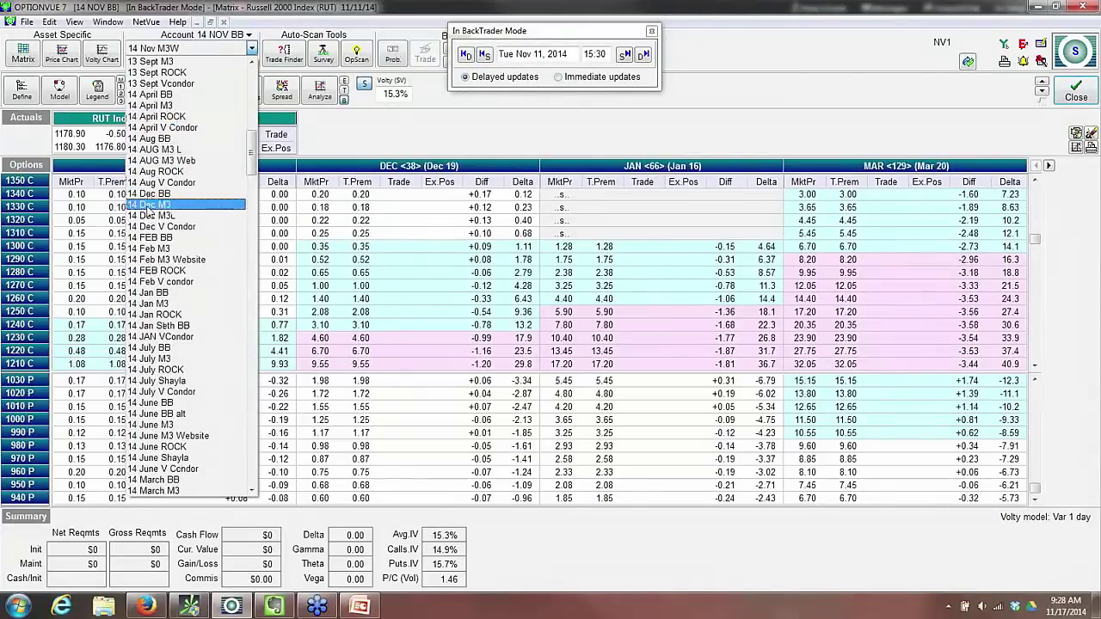
{"action": "left_click", "coordinate": [147, 228]}
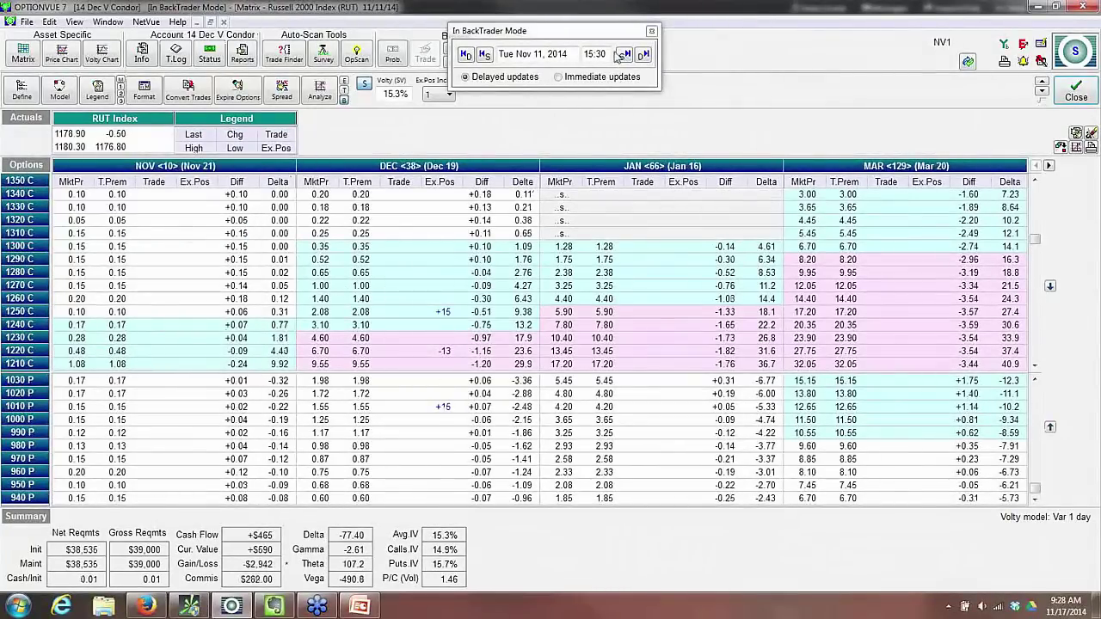
Advance the backtest three days to Fri Nov 14, 2014 at 15:30
{"action": "left_click", "coordinate": [643, 55]}
{"action": "left_click", "coordinate": [644, 55]}
{"action": "left_click", "coordinate": [643, 56]}
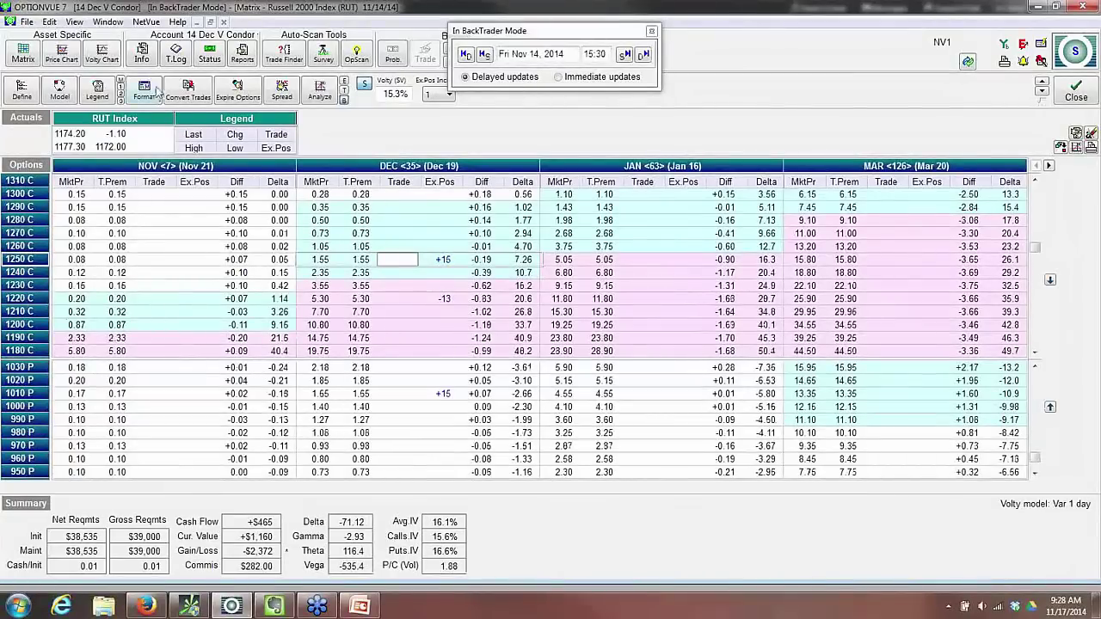
Check the latest entries in the 14 Dec V Condor transaction log, then open the position's profit/loss graph
{"action": "left_click", "coordinate": [176, 55]}
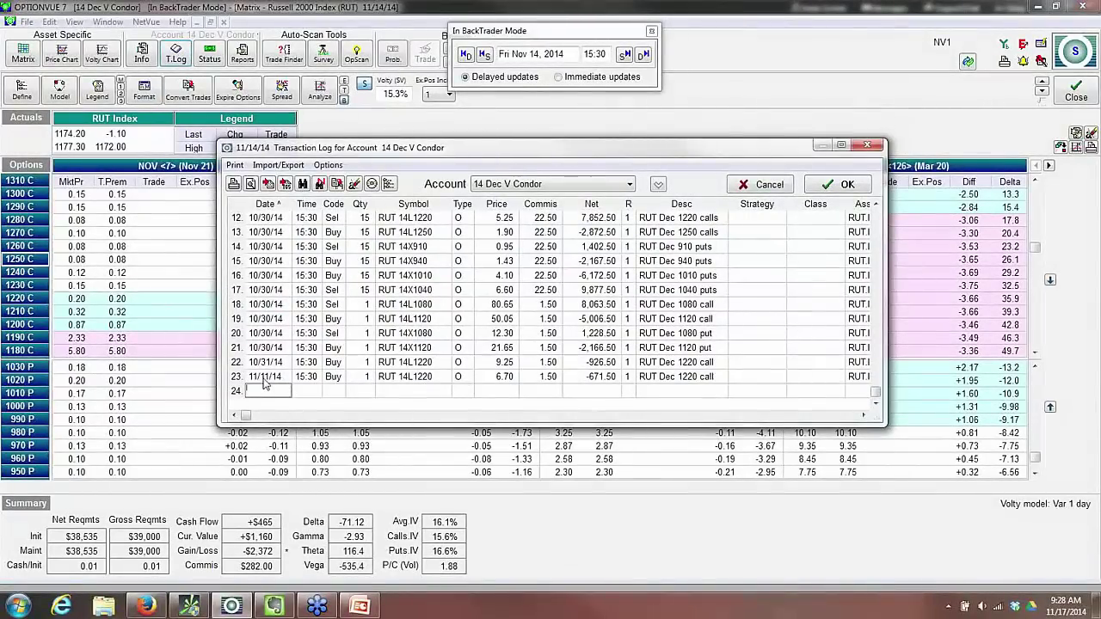
{"action": "left_click", "coordinate": [830, 185]}
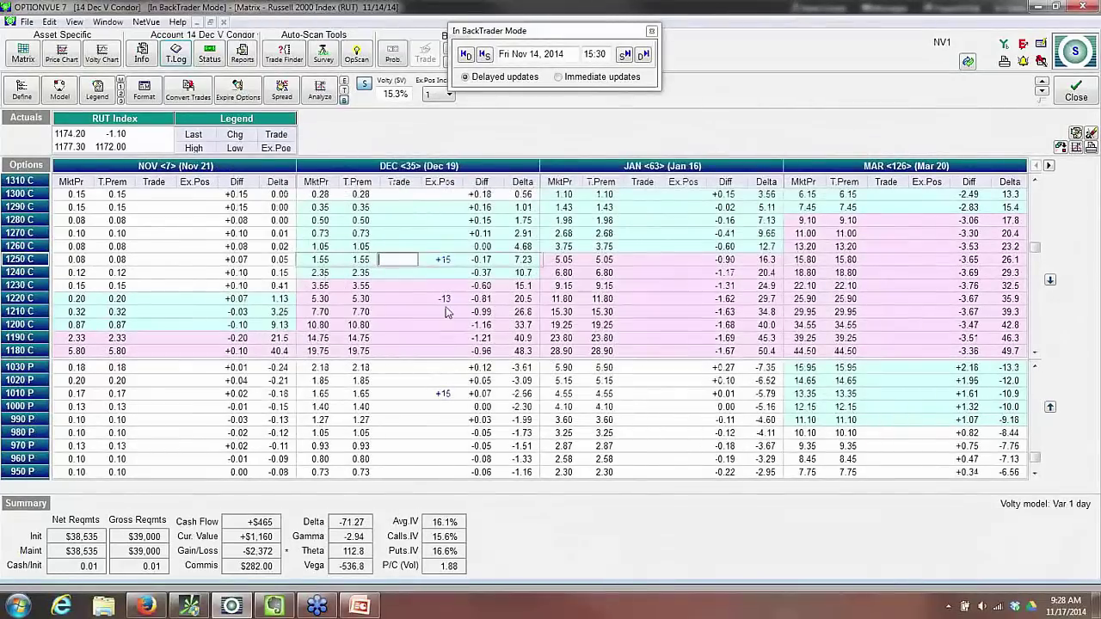
{"action": "left_click", "coordinate": [319, 89]}
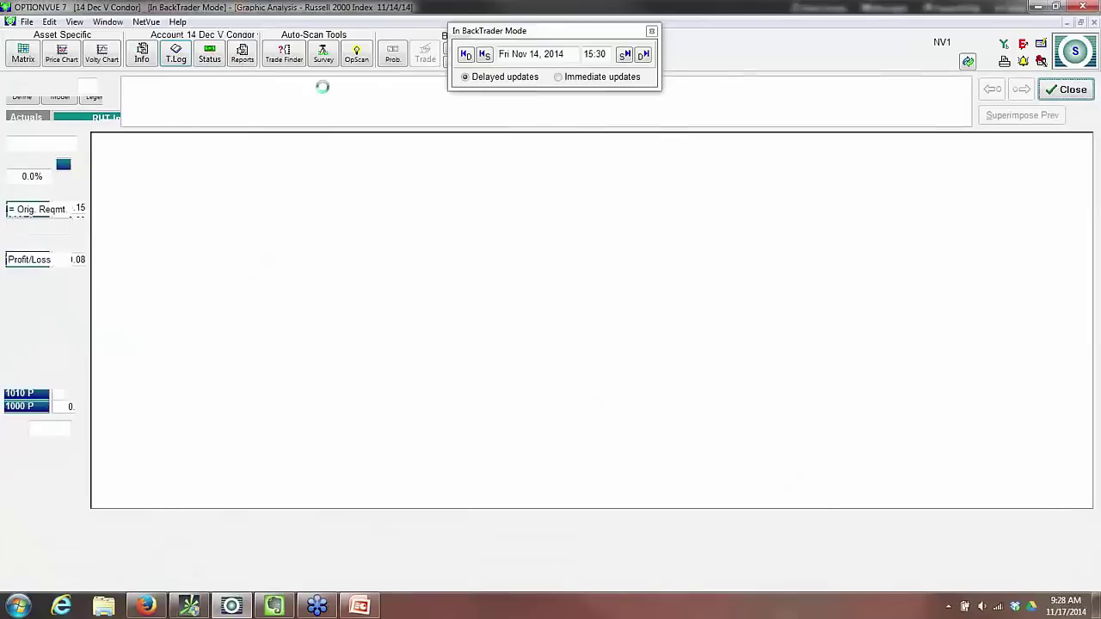
{"action": "left_click_drag", "start_coordinate": [436, 387], "coordinate": [589, 359]}
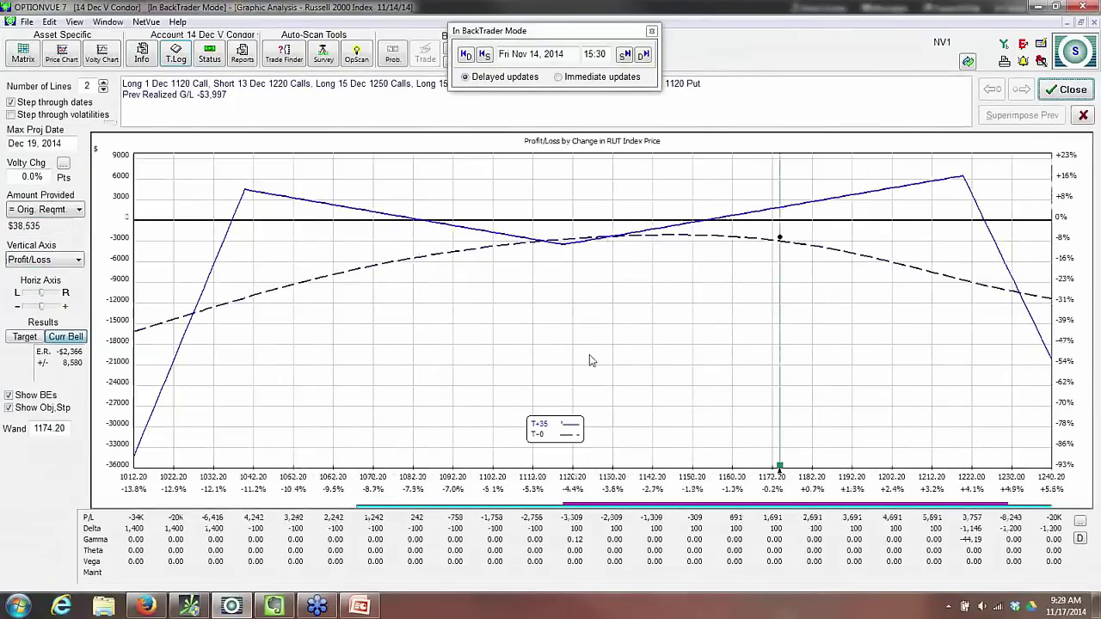